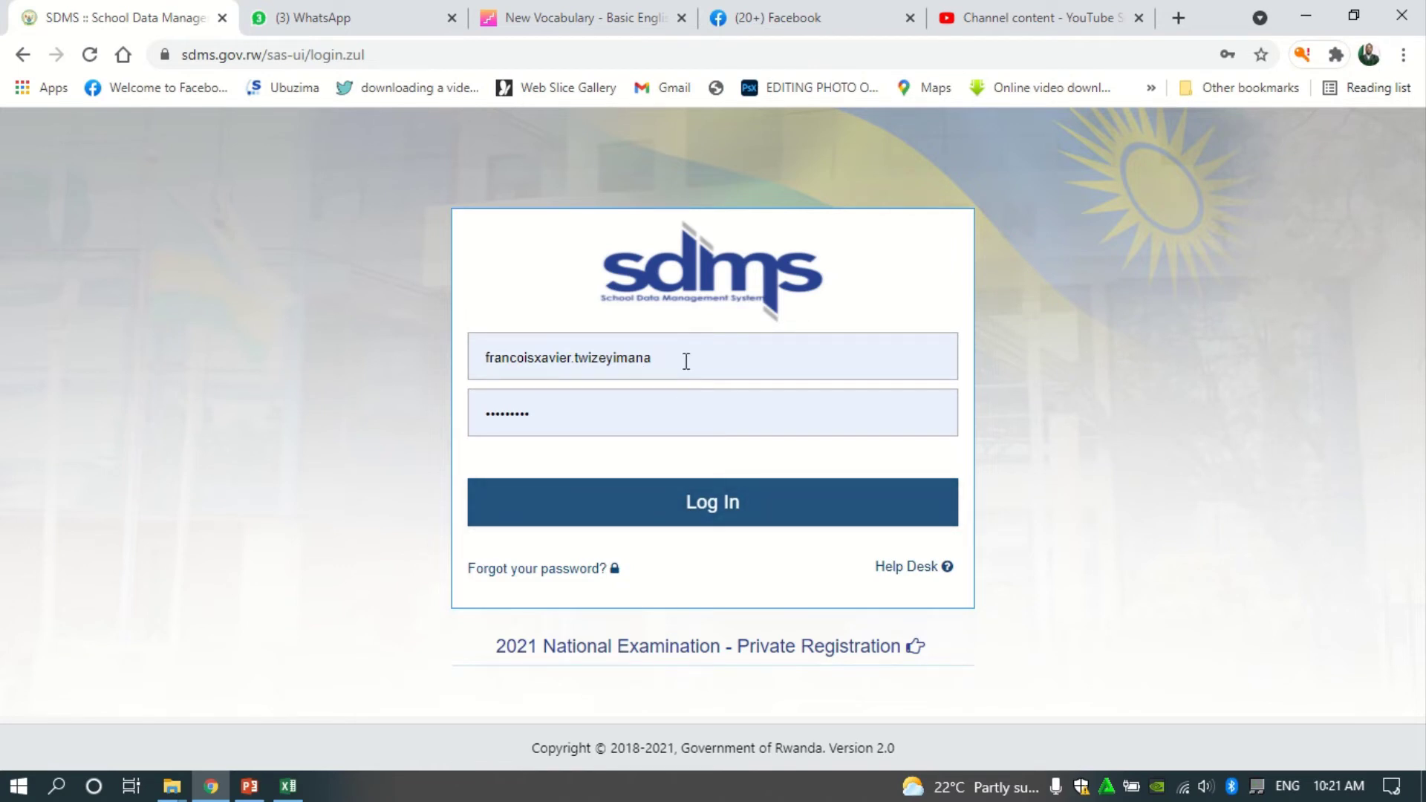
Log in to SDMS with the prefilled credentials and sign off the account's other locations.
{"action": "left_click", "coordinate": [712, 513]}
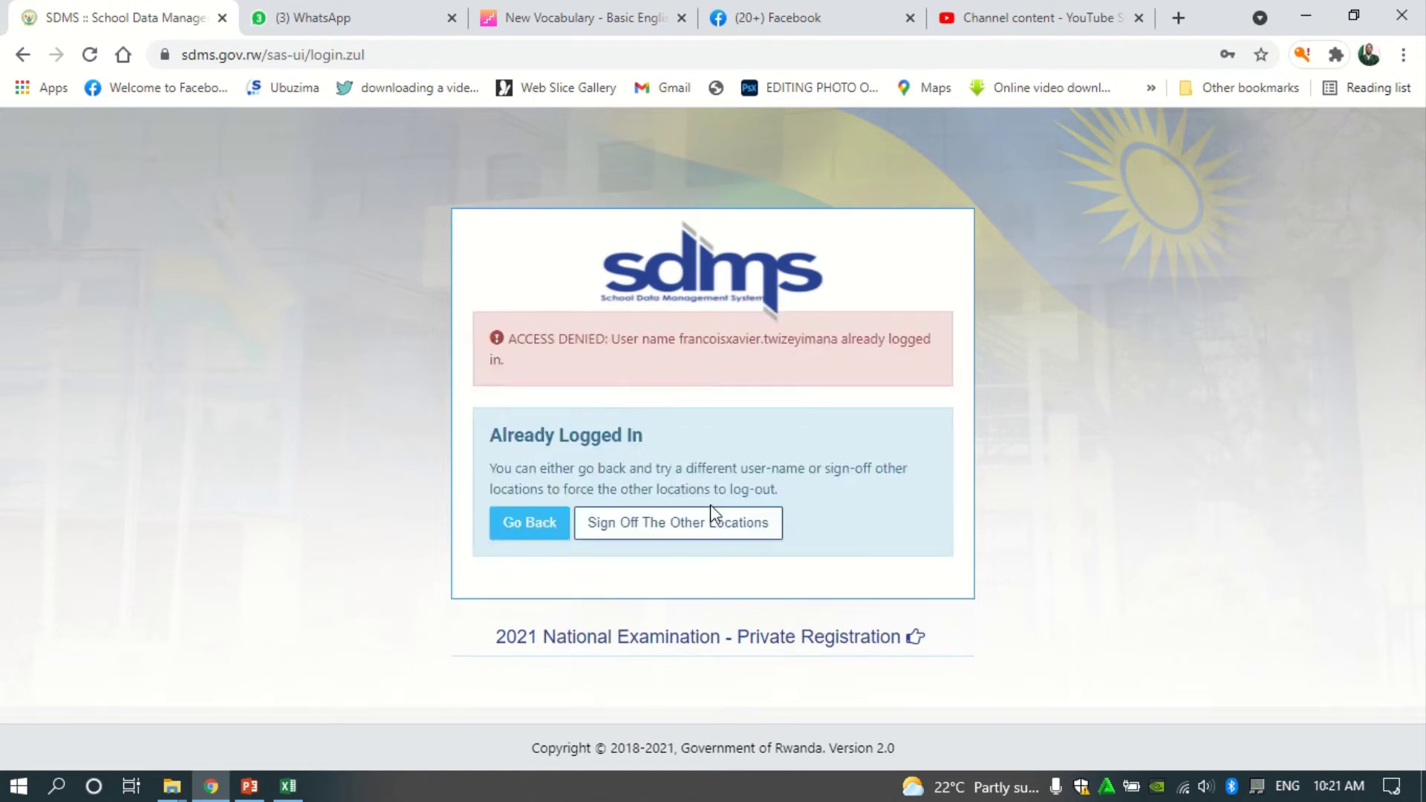
{"action": "left_click", "coordinate": [678, 529]}
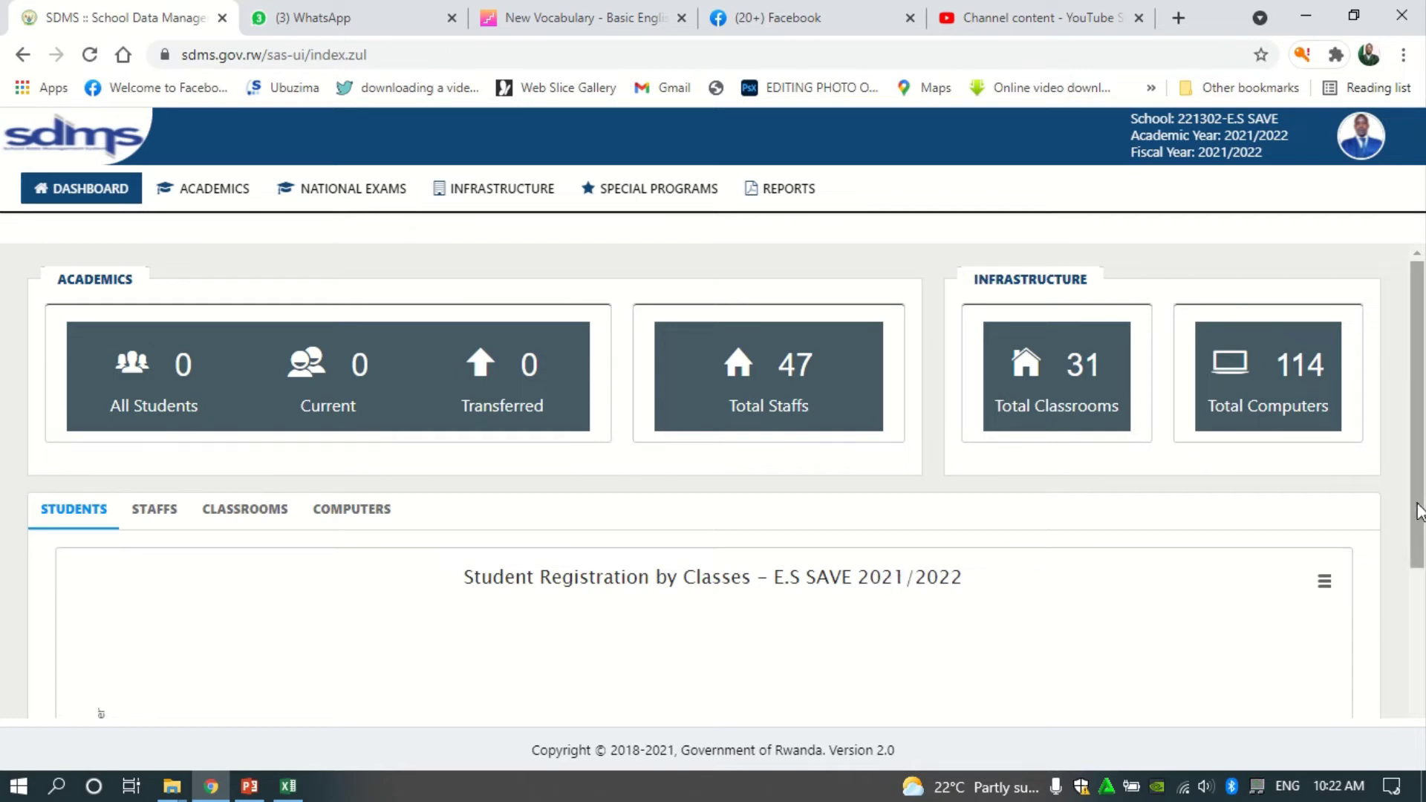
Examine the dashboard's student registration by classes chart and the staff chart for E.S SAVE 2021/2022.
{"action": "left_click_drag", "start_coordinate": [1421, 490], "coordinate": [1420, 666]}
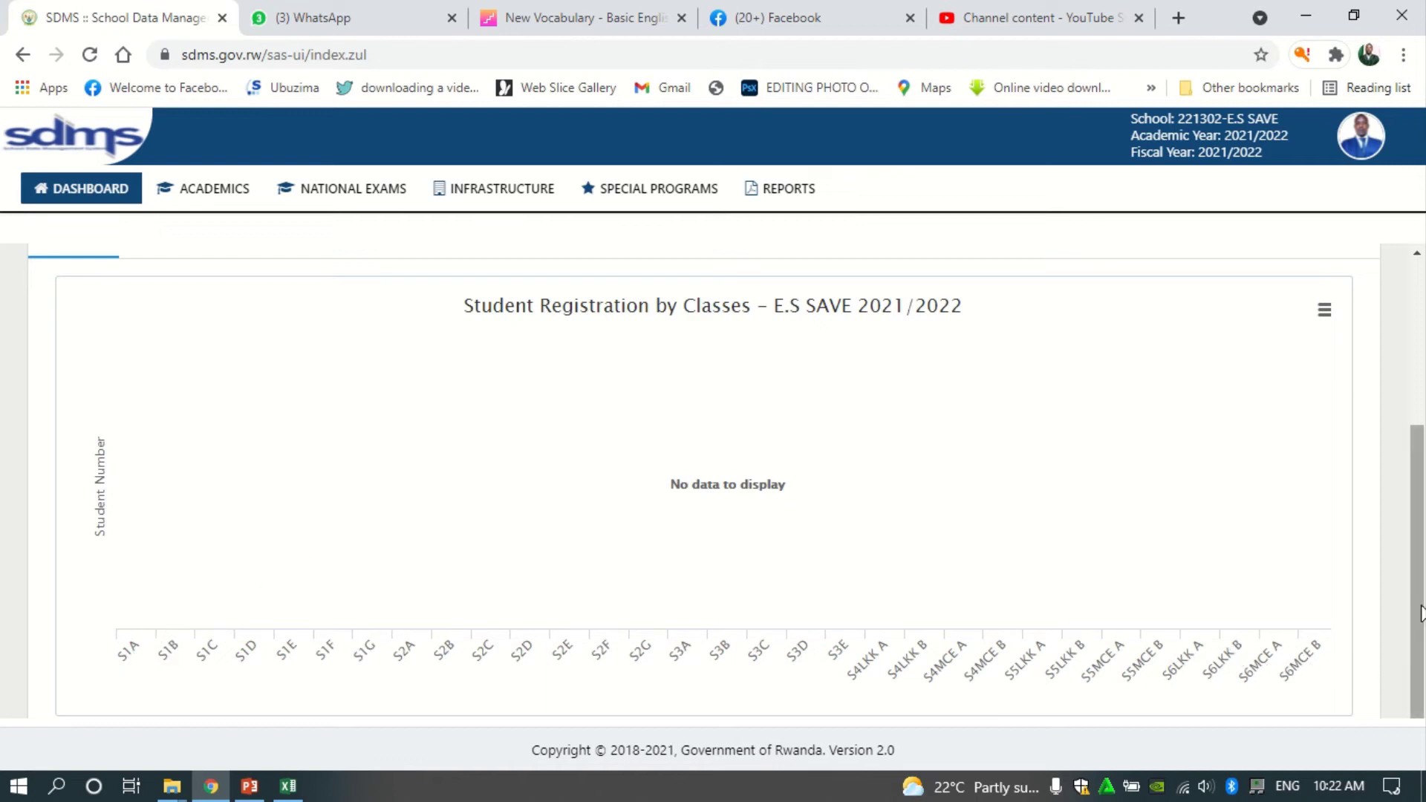
{"action": "left_click_drag", "start_coordinate": [1416, 617], "coordinate": [1412, 414]}
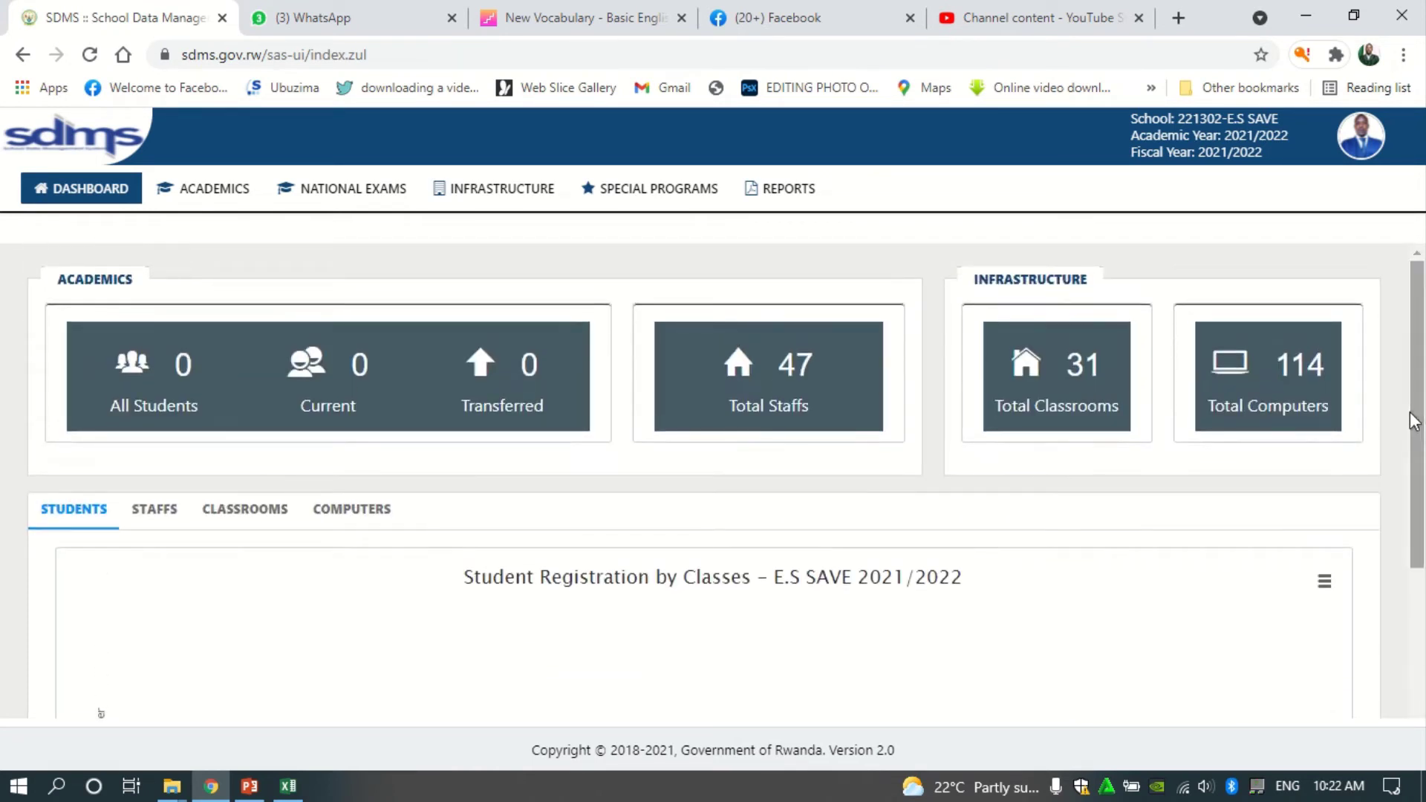
{"action": "left_click", "coordinate": [154, 513]}
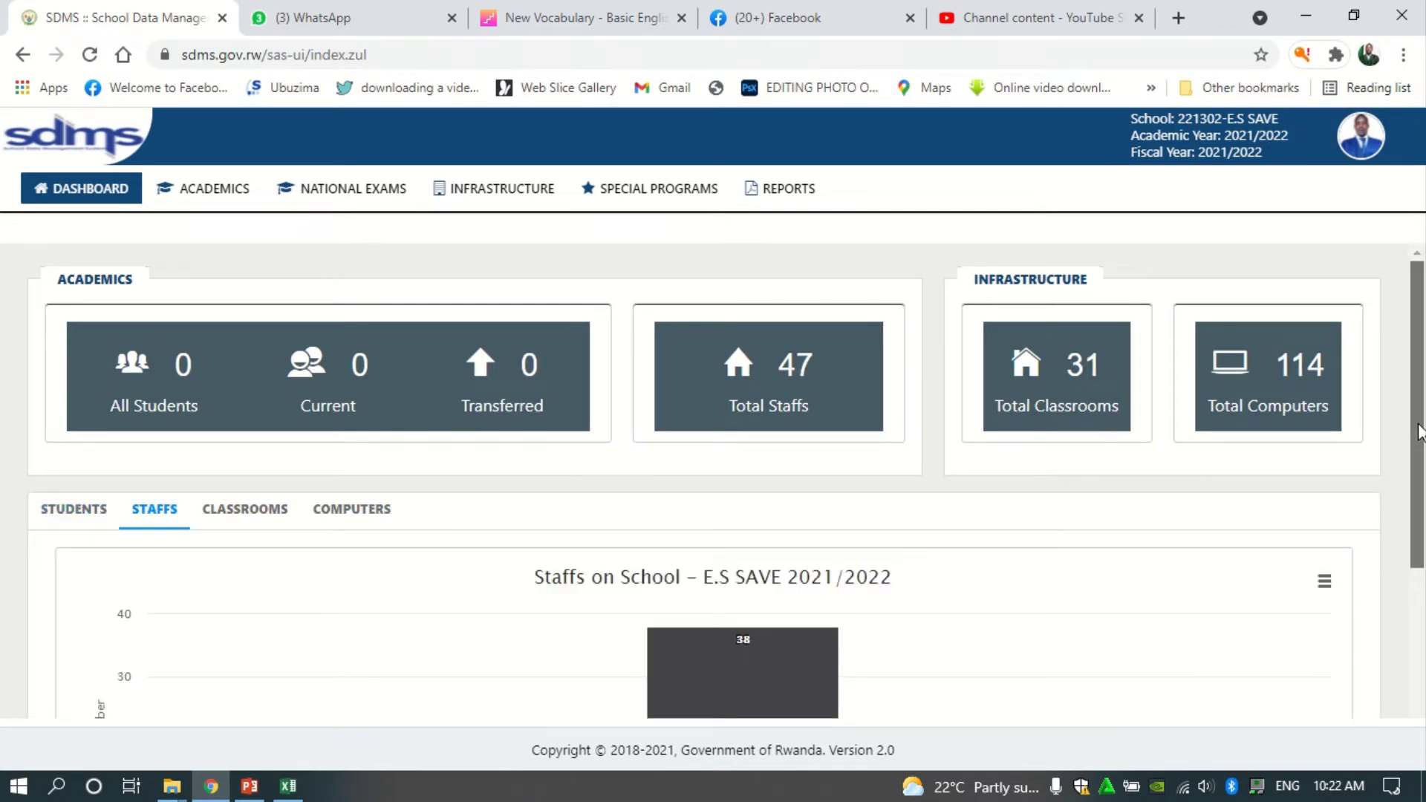
{"action": "left_click_drag", "start_coordinate": [1417, 431], "coordinate": [1417, 616]}
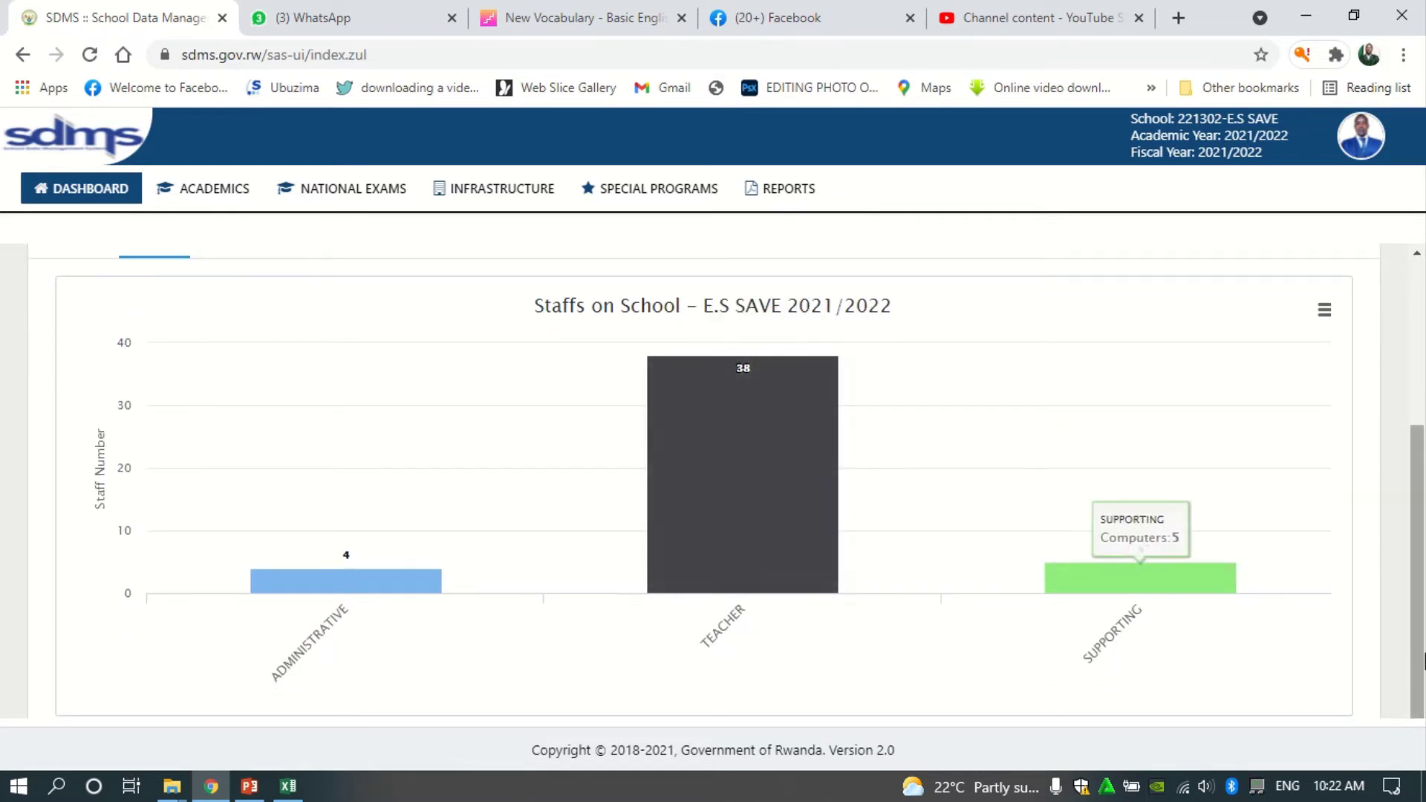
{"action": "left_click_drag", "start_coordinate": [1417, 652], "coordinate": [1381, 451]}
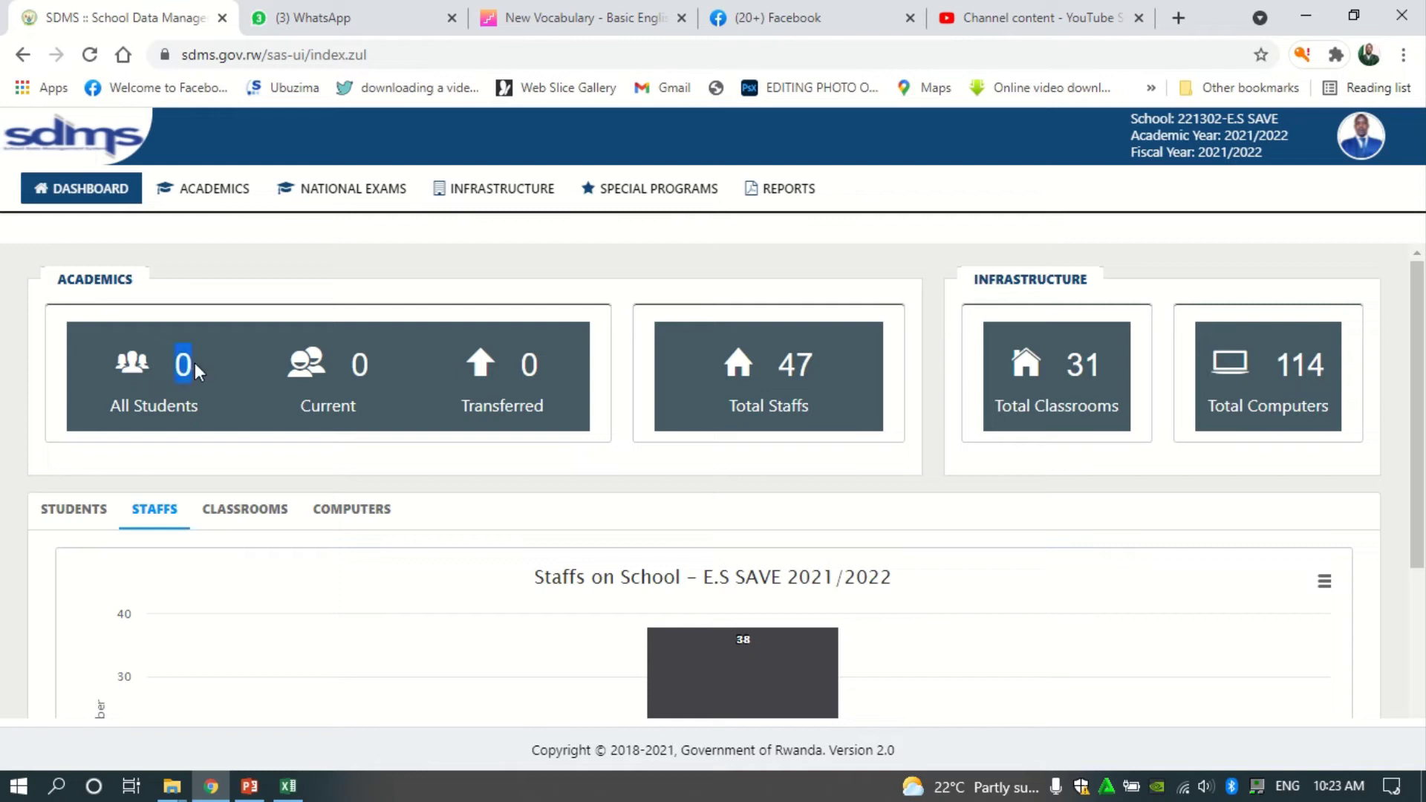
{"action": "left_click", "coordinate": [237, 368]}
{"action": "left_click", "coordinate": [194, 191]}
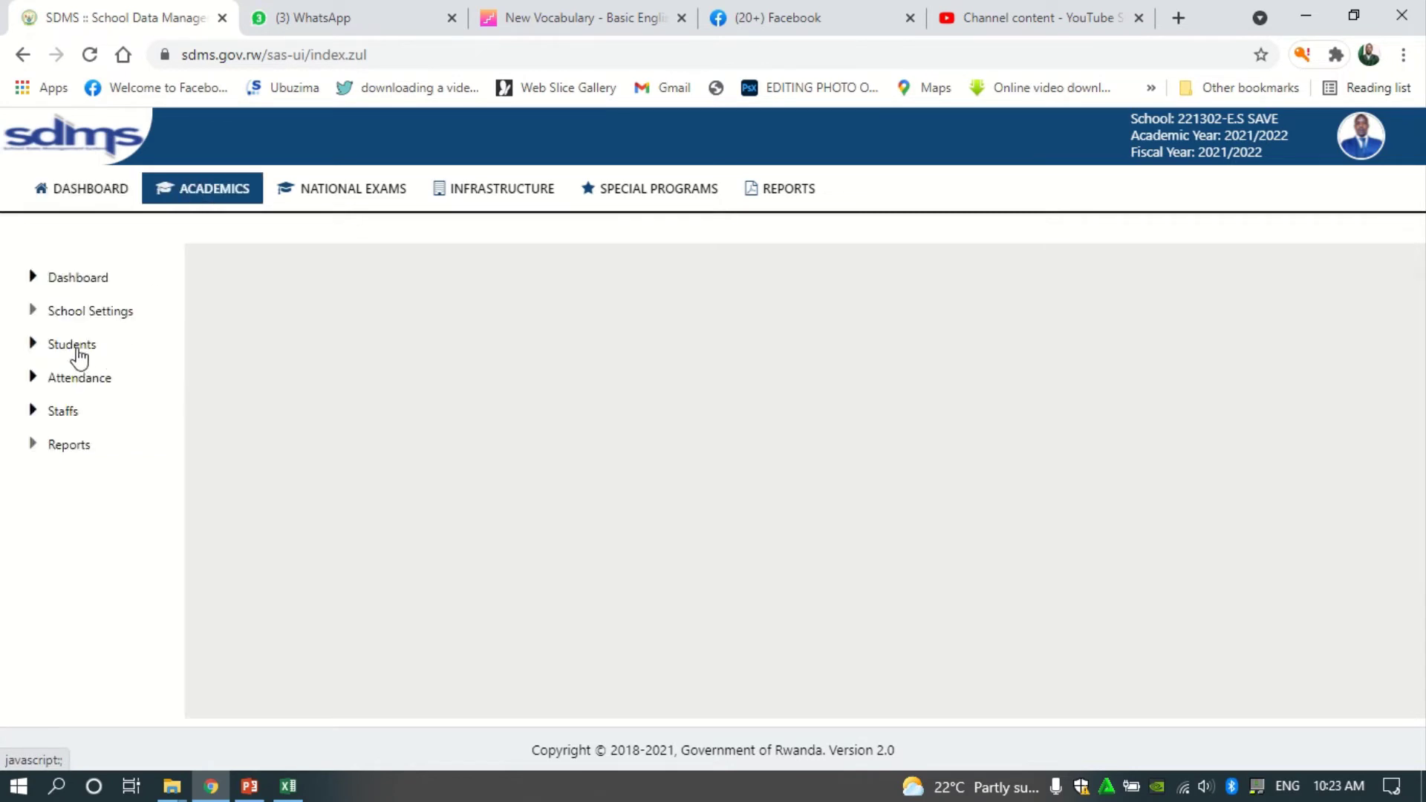
{"action": "left_click", "coordinate": [74, 346]}
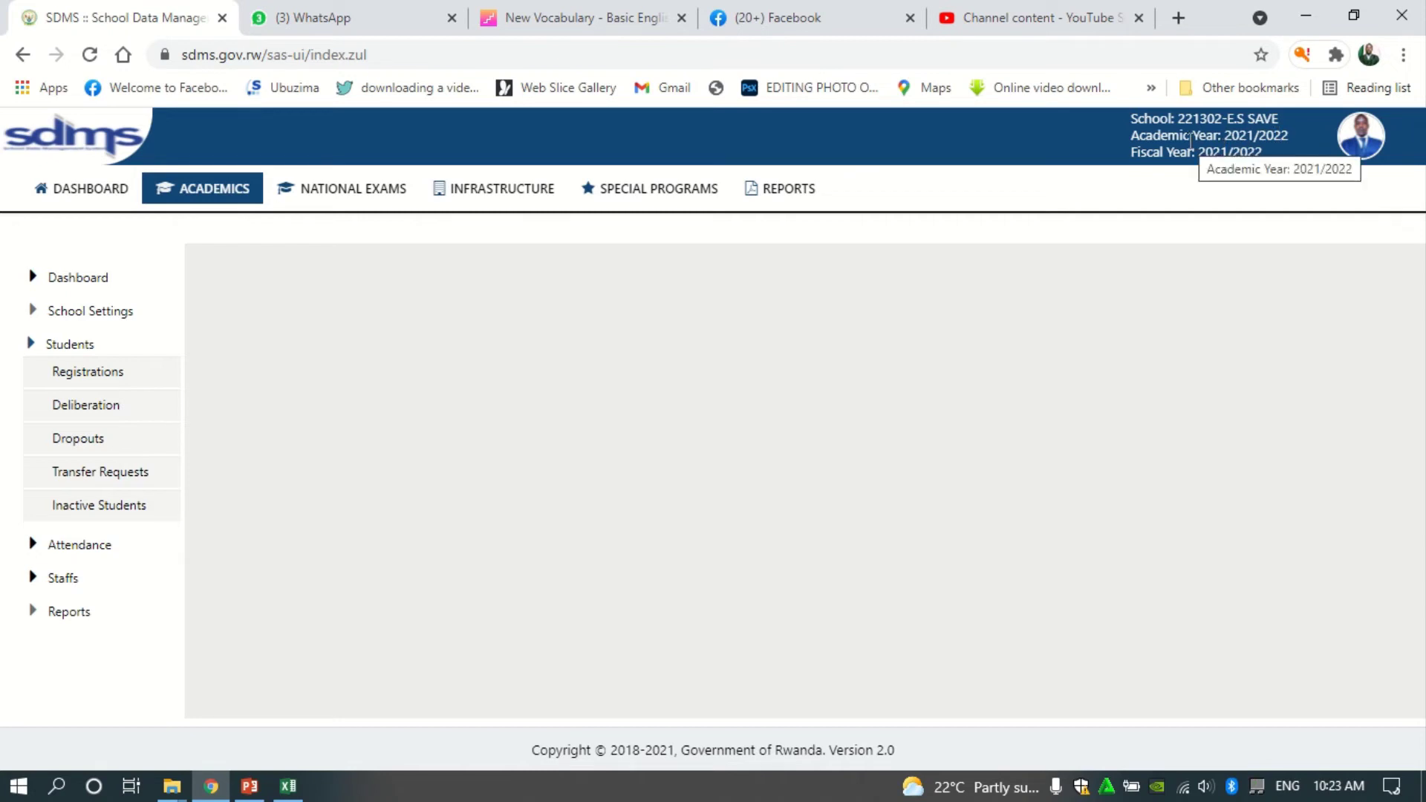
{"action": "left_click", "coordinate": [59, 195]}
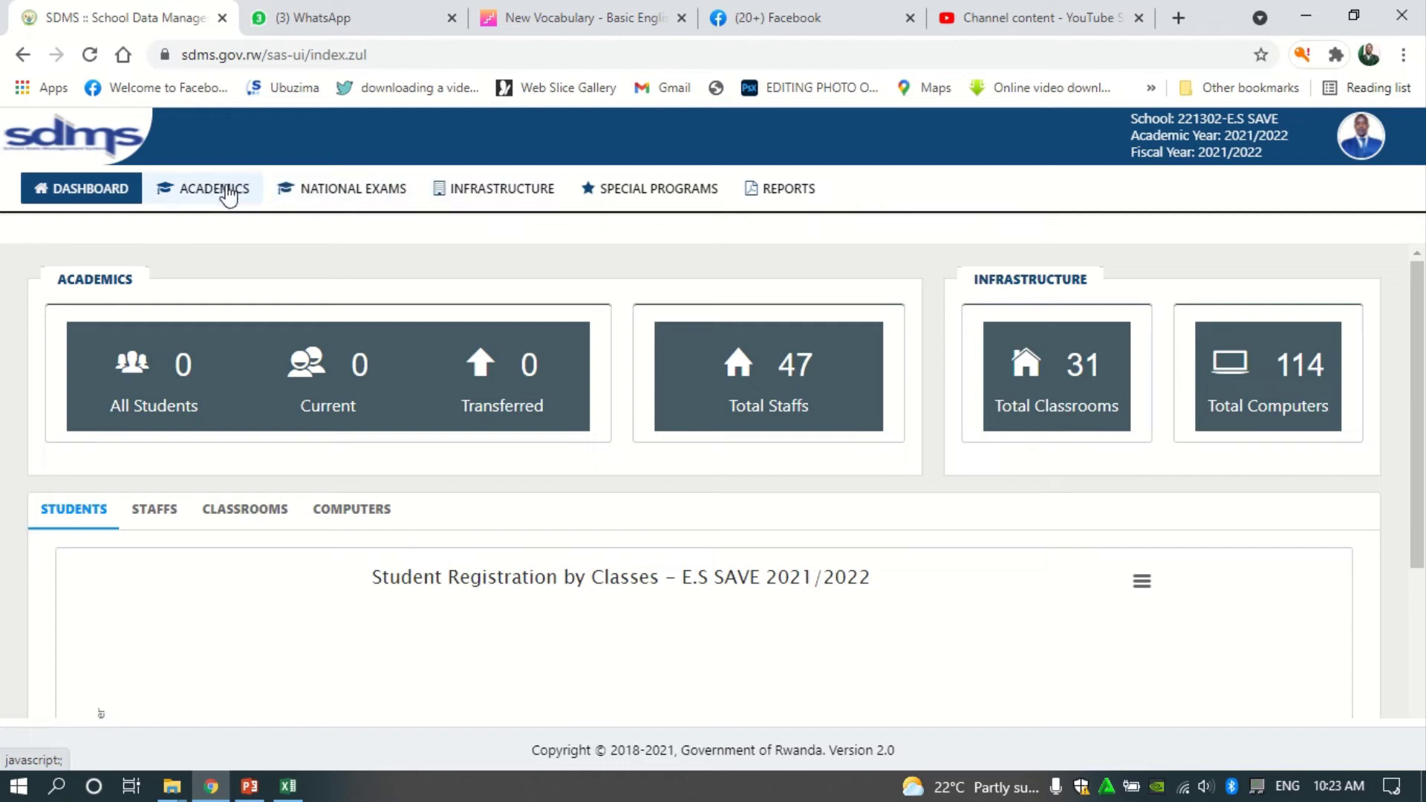
Change the academic year in the user preferences to 2020/2021 and save the preferences.
{"action": "left_click", "coordinate": [1370, 154]}
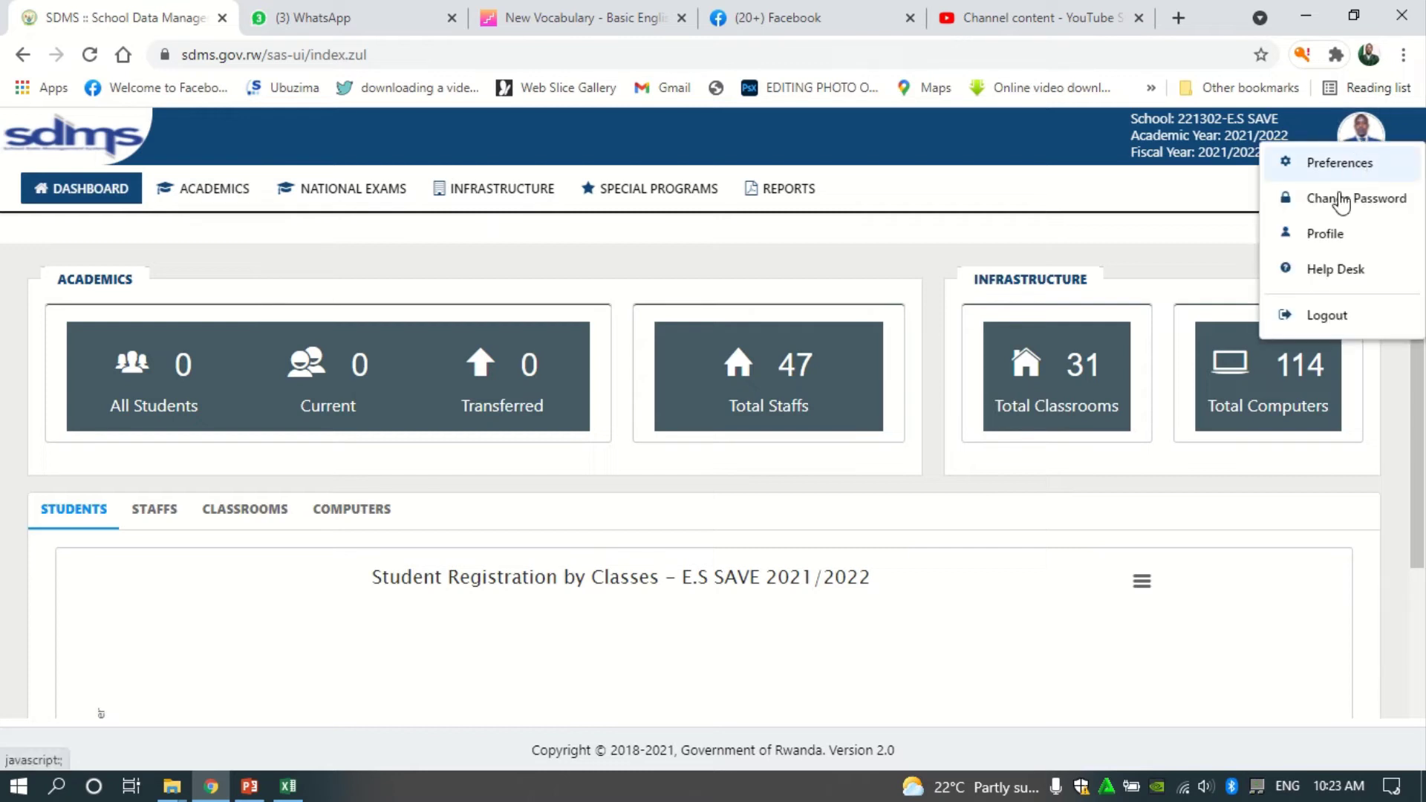
{"action": "left_click", "coordinate": [1323, 166]}
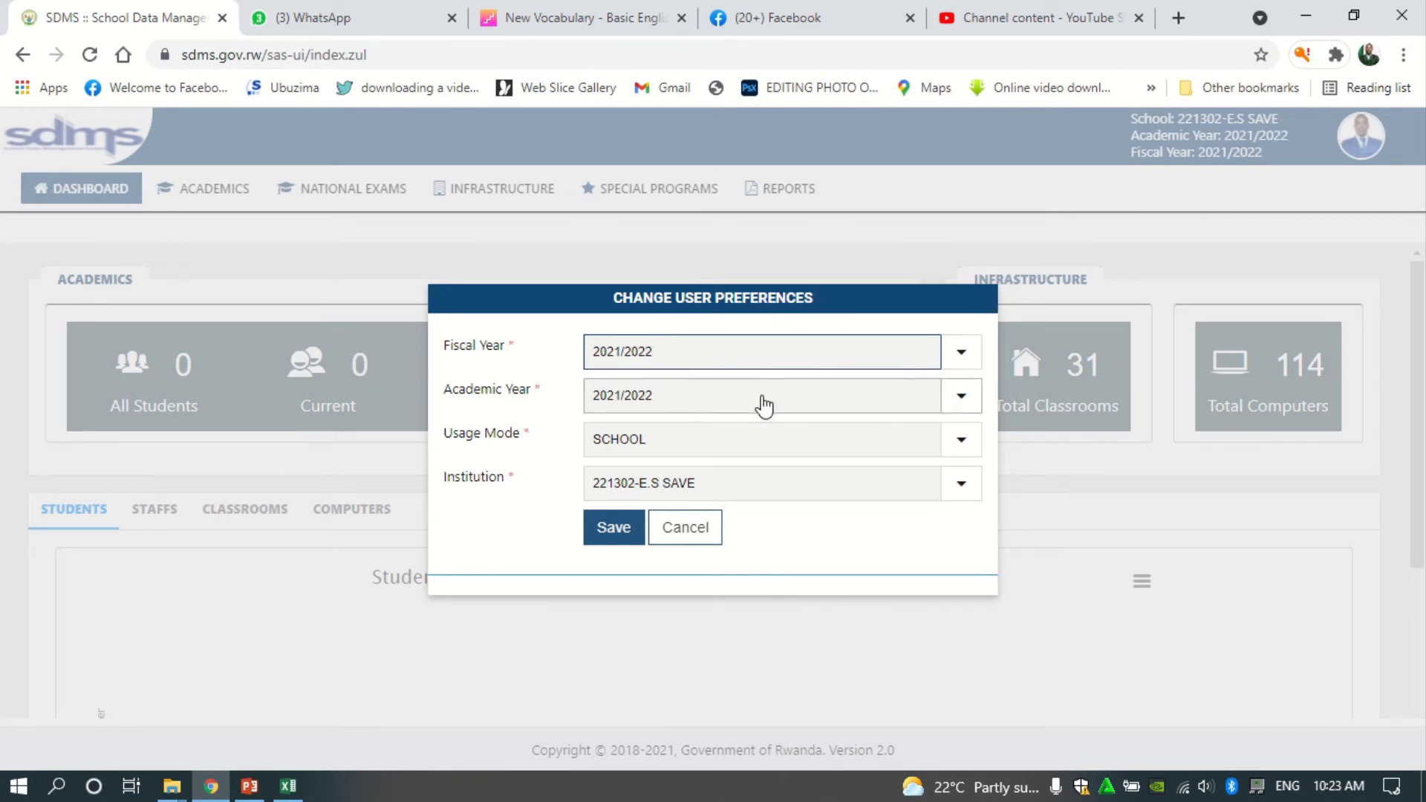
{"action": "left_click", "coordinate": [960, 397]}
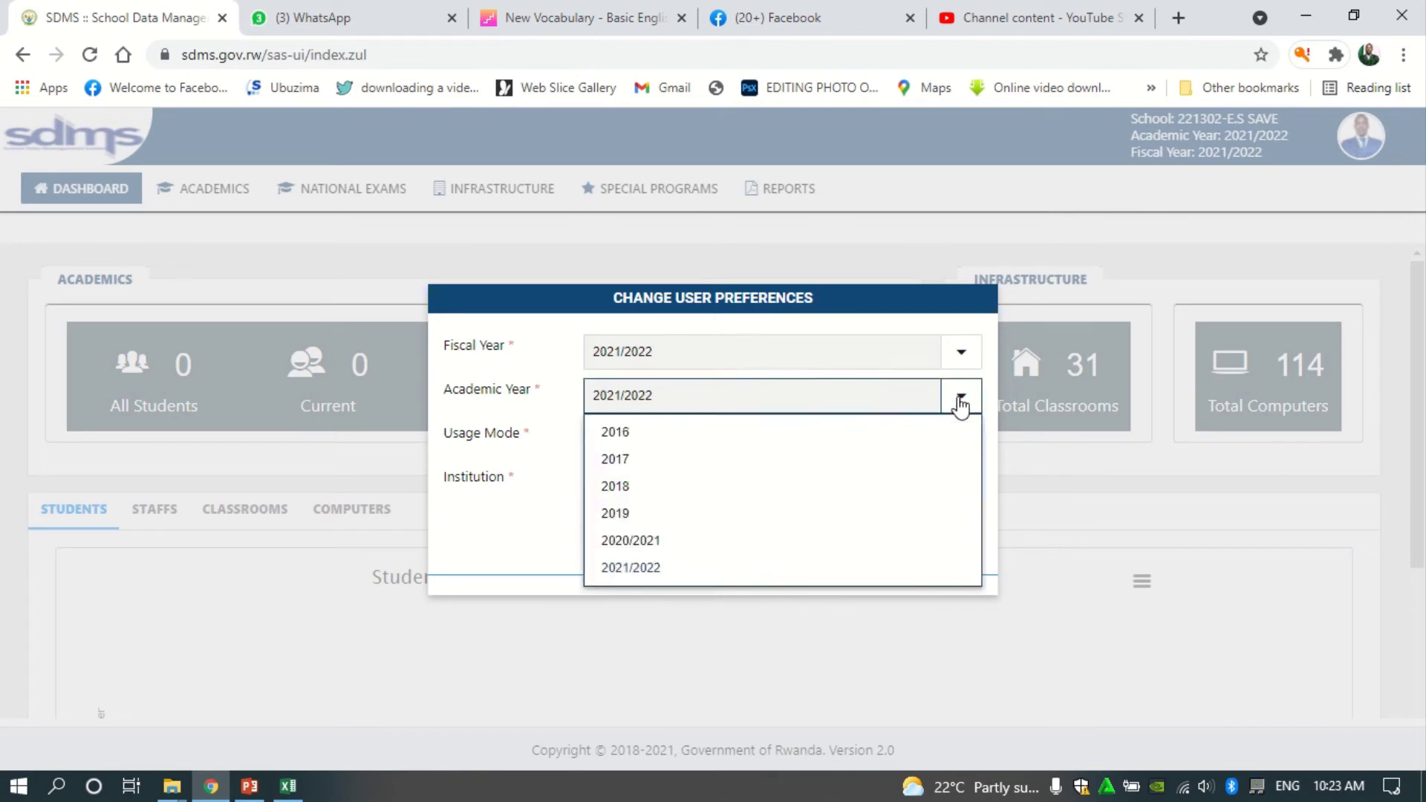
{"action": "left_click", "coordinate": [627, 540]}
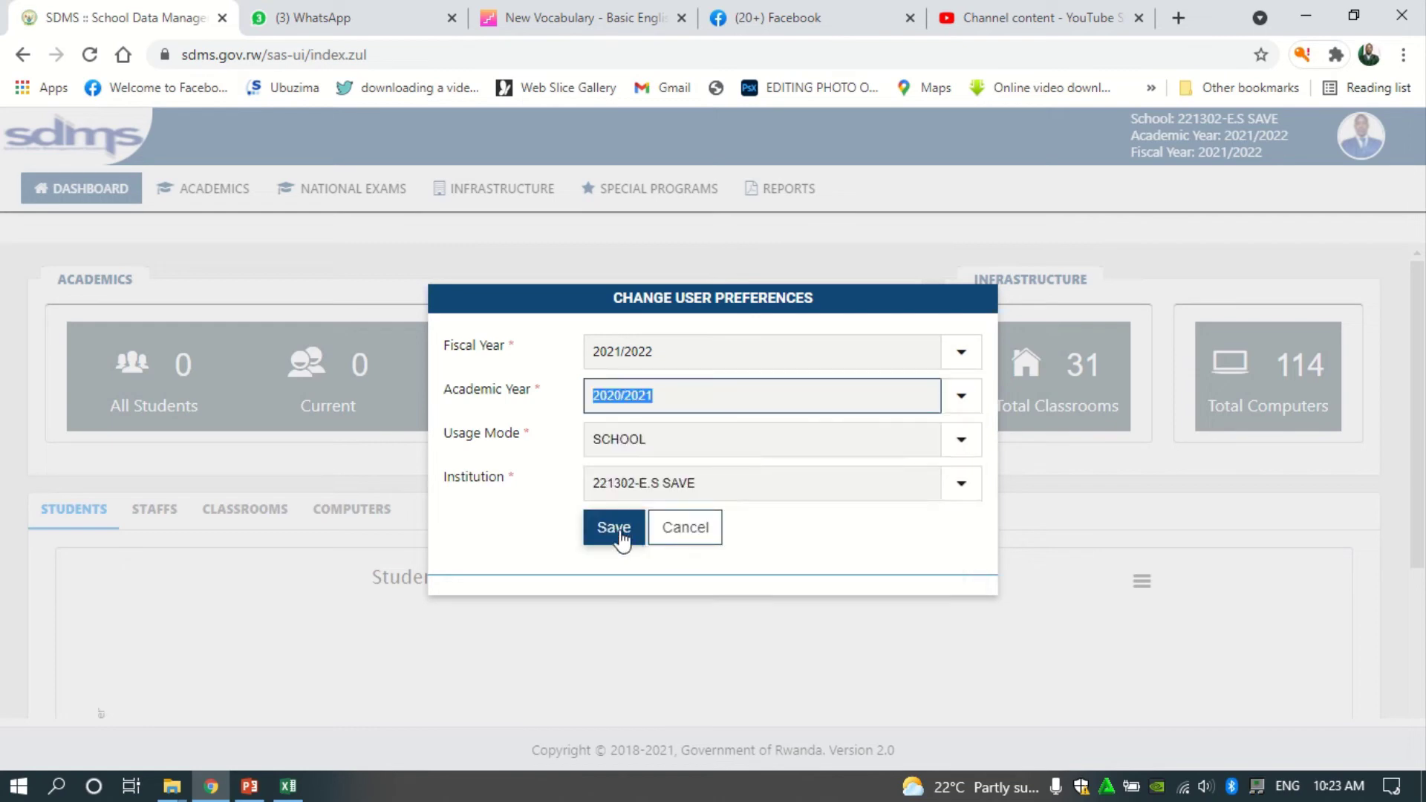
{"action": "left_click", "coordinate": [617, 536]}
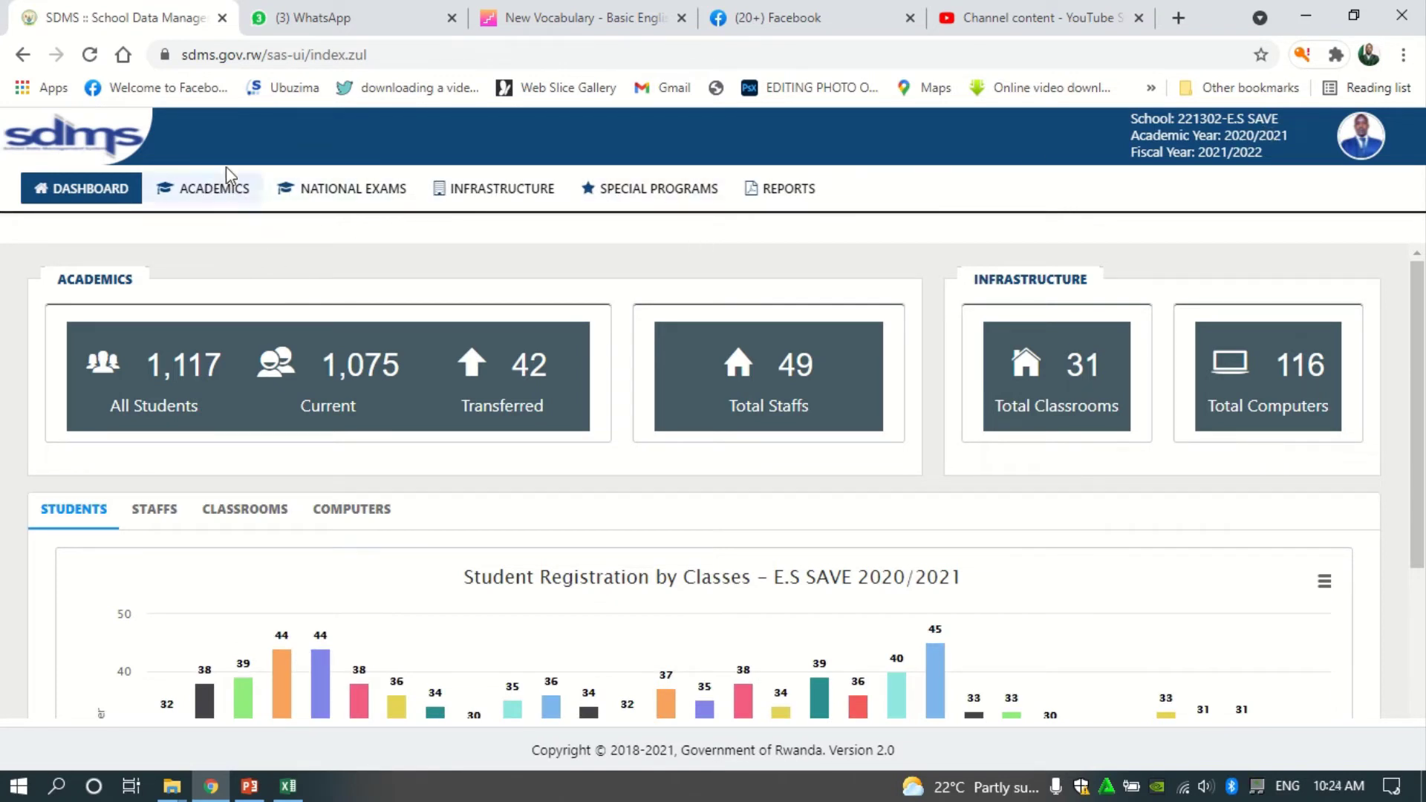
Review the first two pages of class S1A's student deliberation and return to the class deliberation list.
{"action": "left_click", "coordinate": [209, 188]}
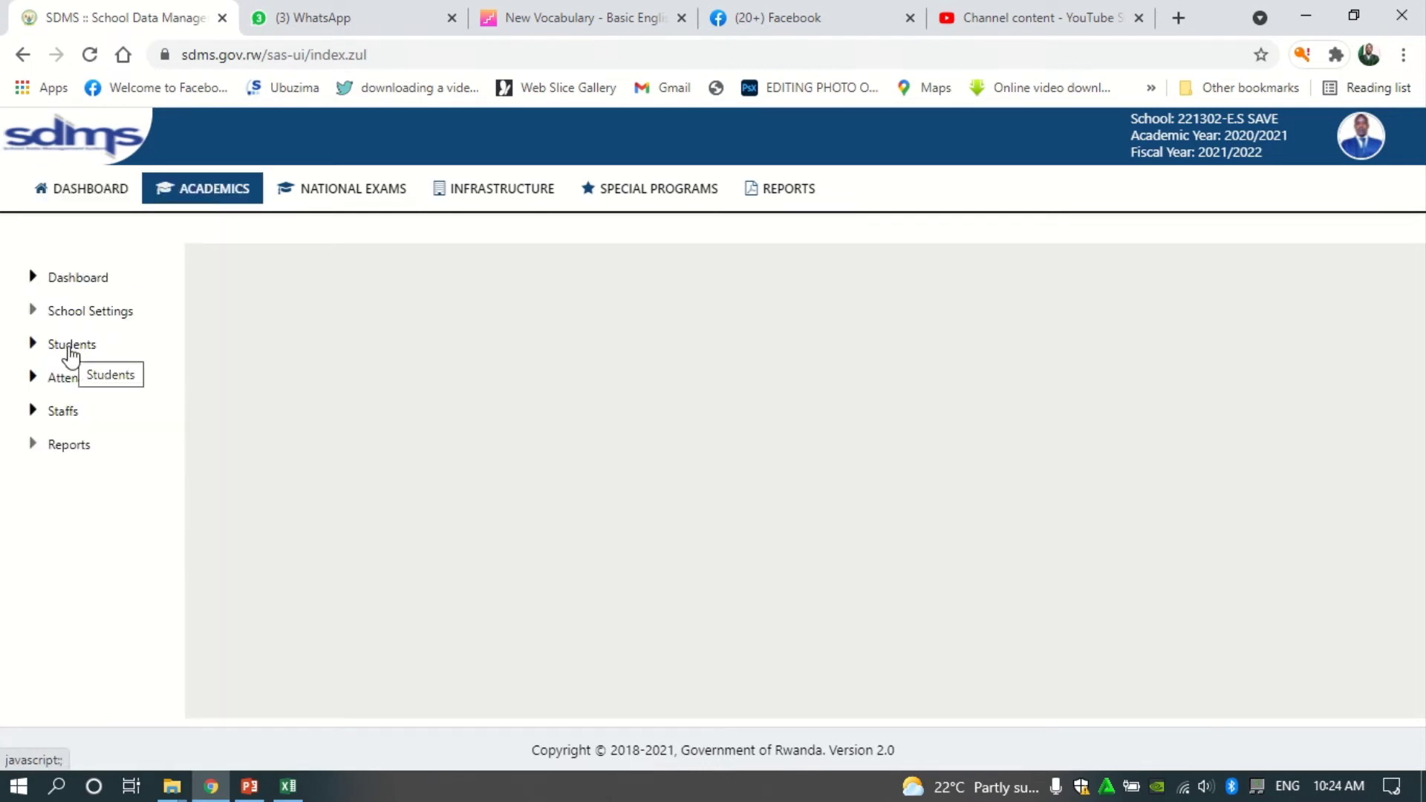
{"action": "left_click", "coordinate": [71, 346]}
{"action": "left_click", "coordinate": [78, 410]}
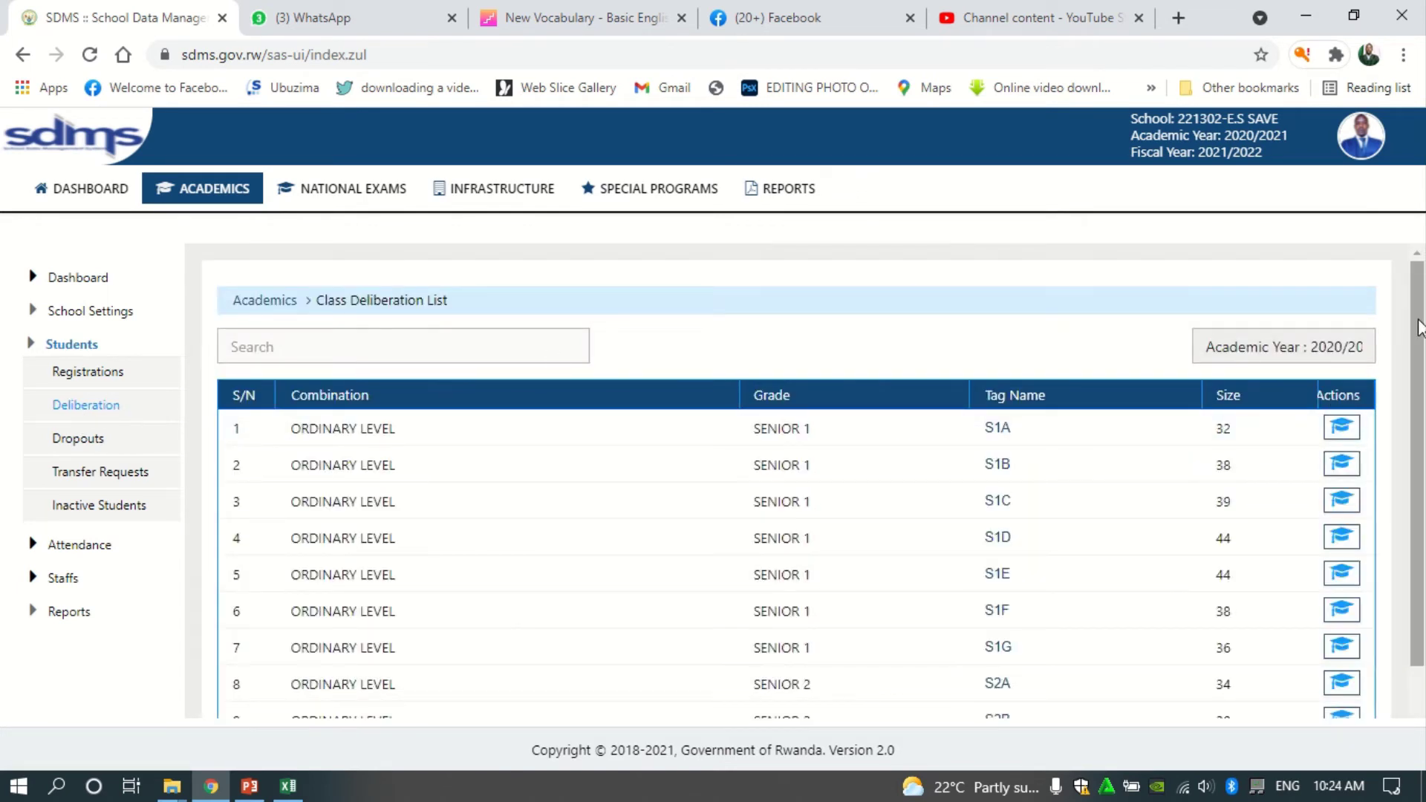
{"action": "left_click_drag", "start_coordinate": [1418, 326], "coordinate": [1410, 413]}
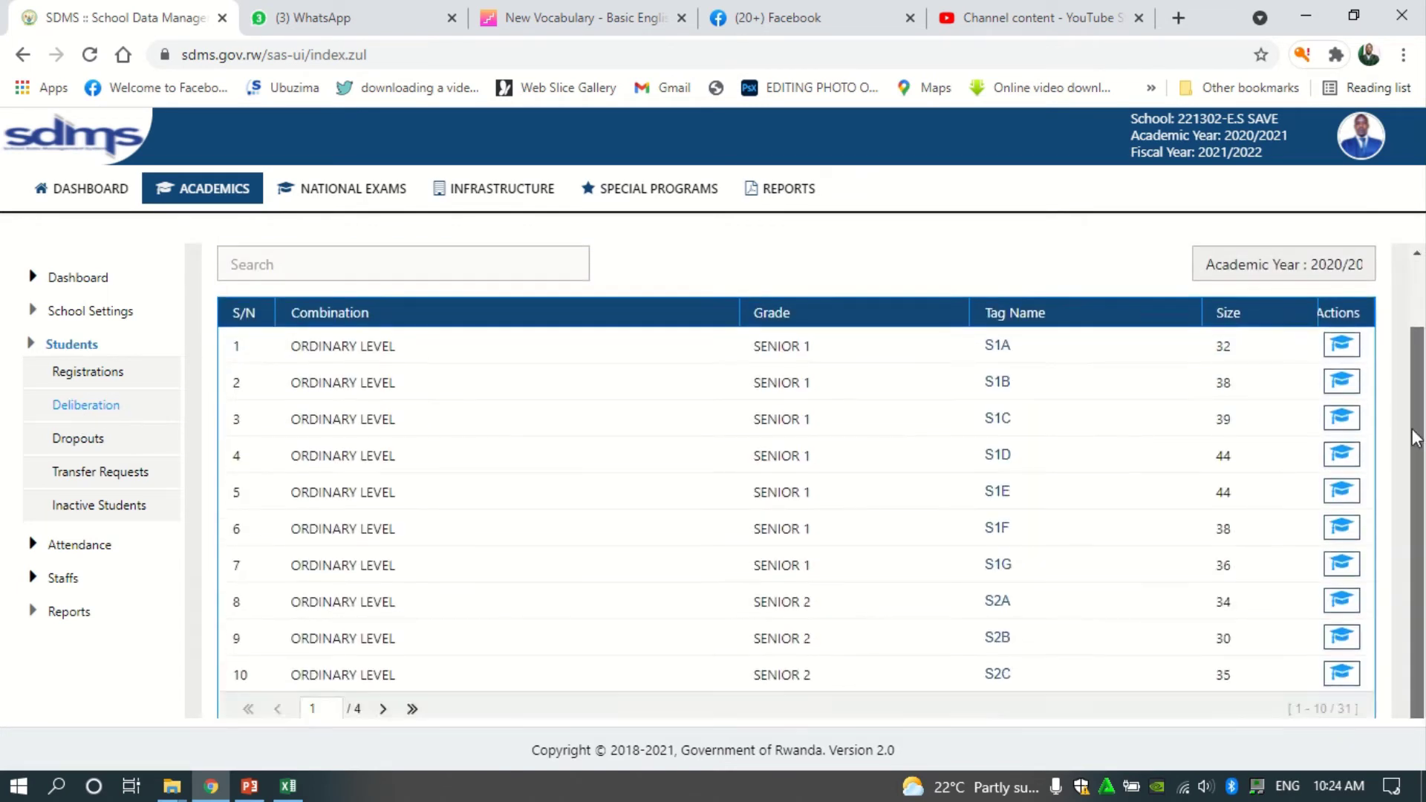
{"action": "left_click", "coordinate": [1336, 347]}
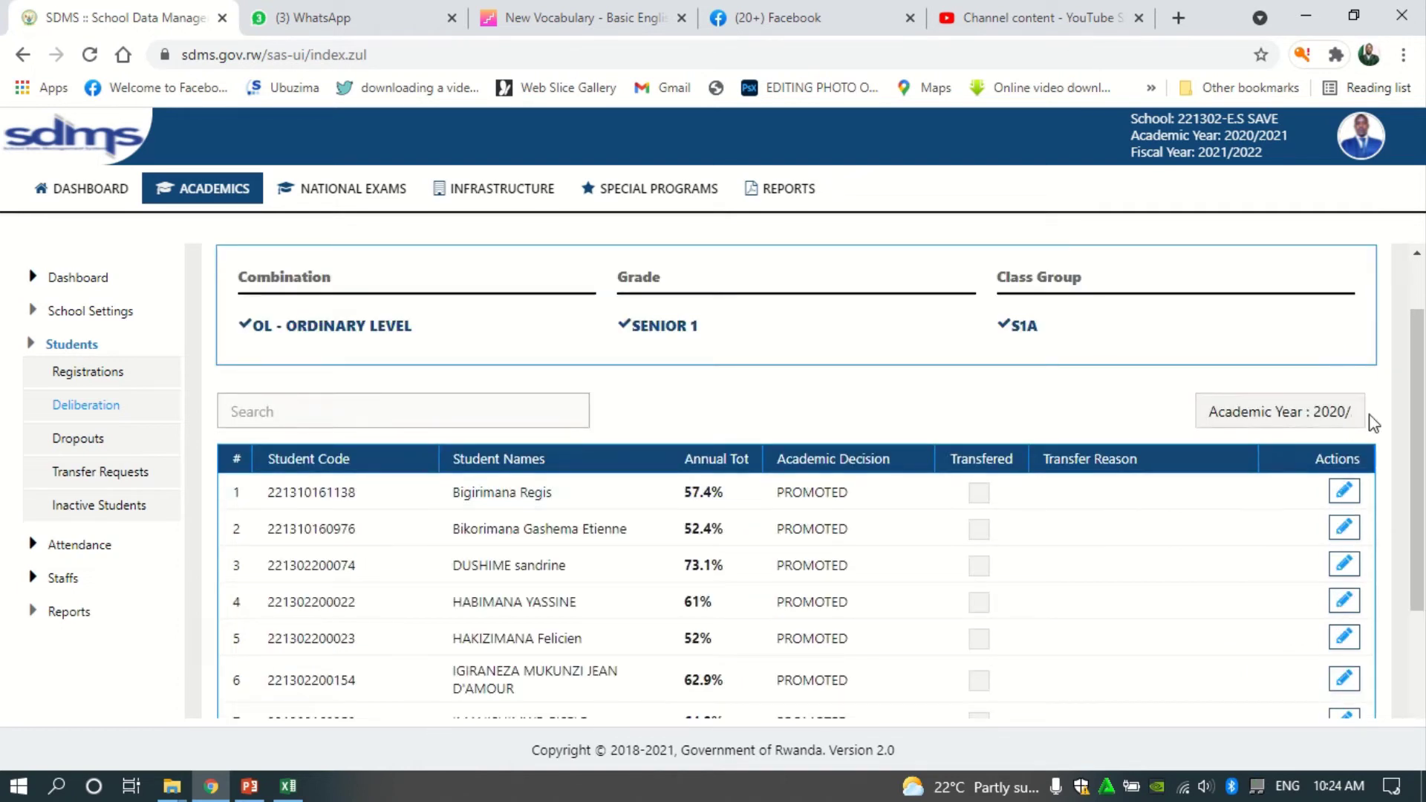
{"action": "left_click_drag", "start_coordinate": [1418, 406], "coordinate": [1418, 533]}
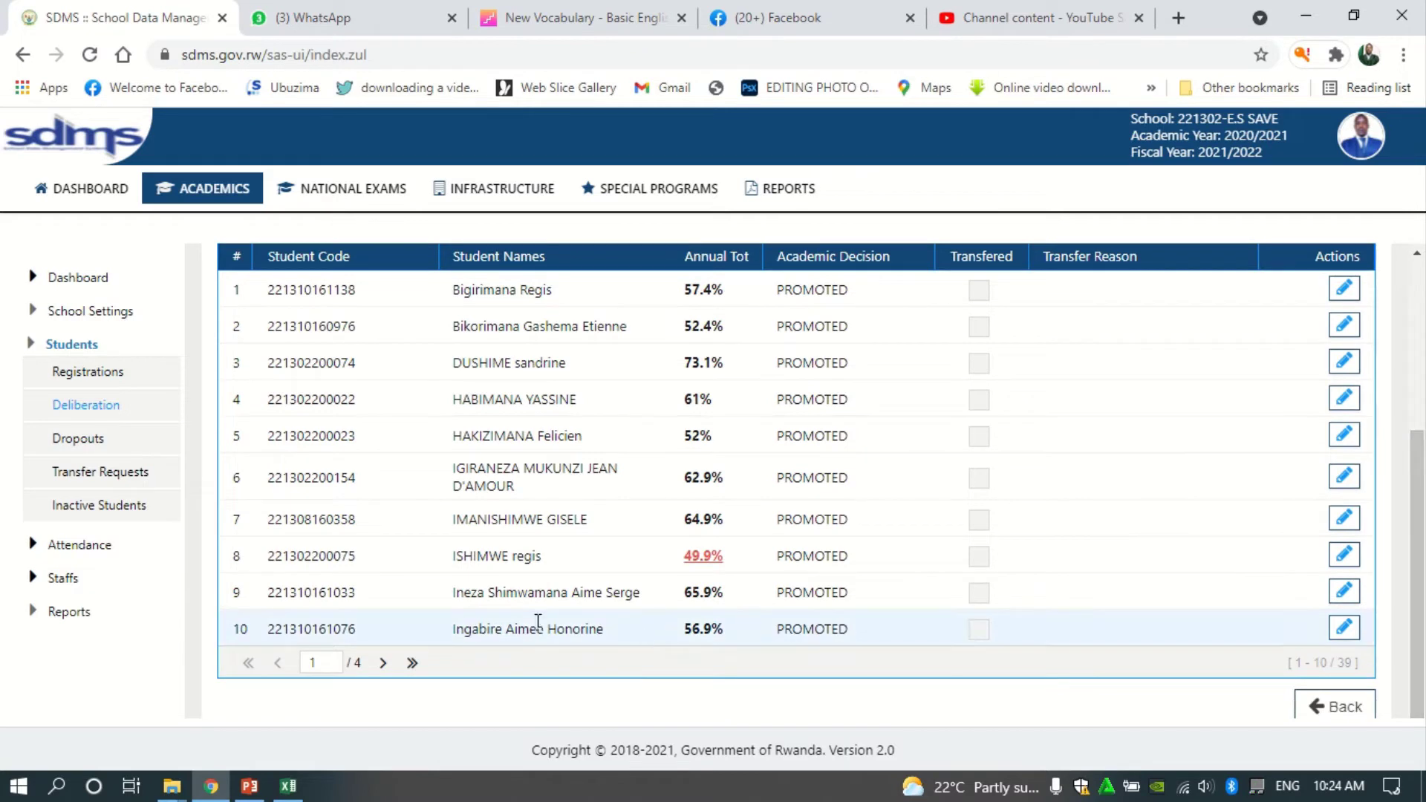
{"action": "left_click", "coordinate": [383, 663]}
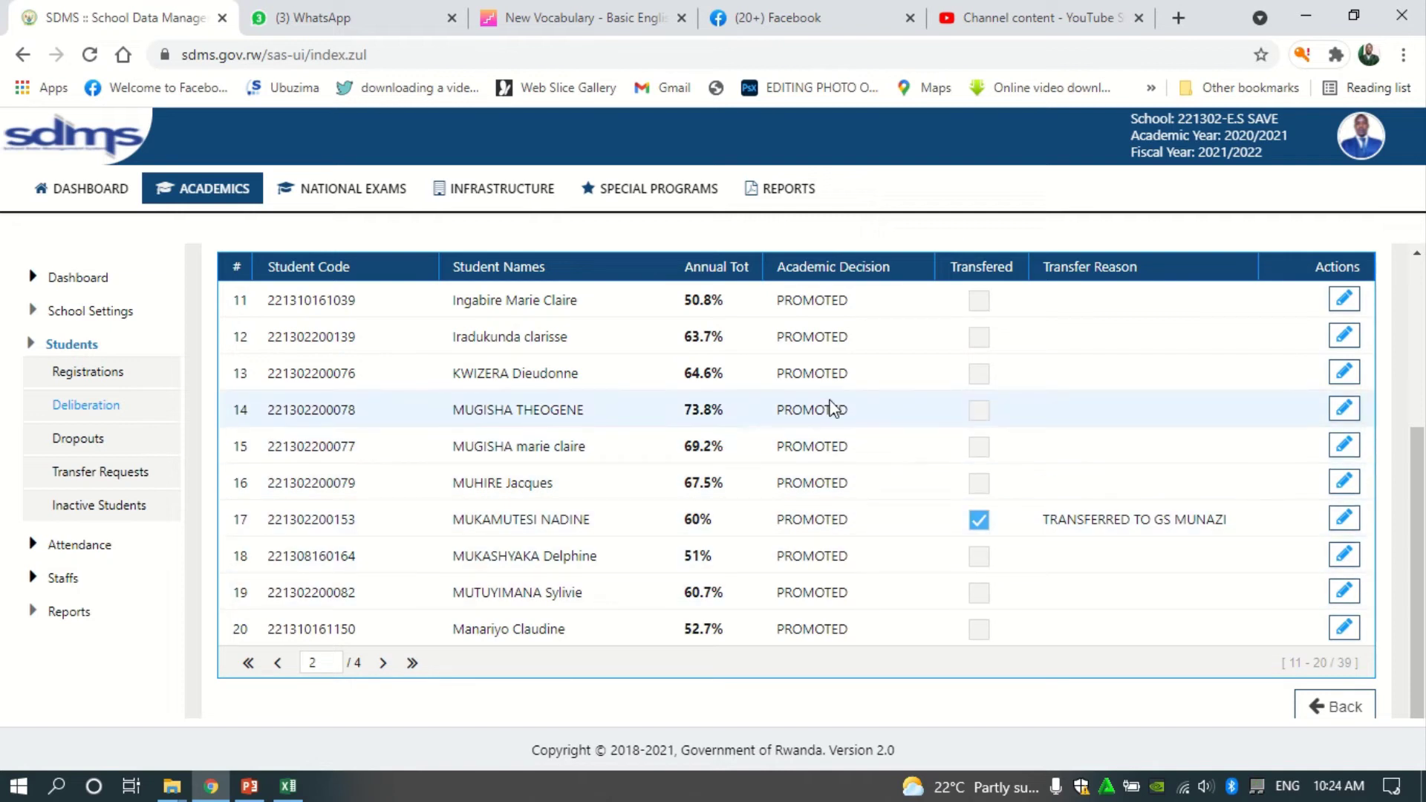
{"action": "left_click", "coordinate": [1315, 708]}
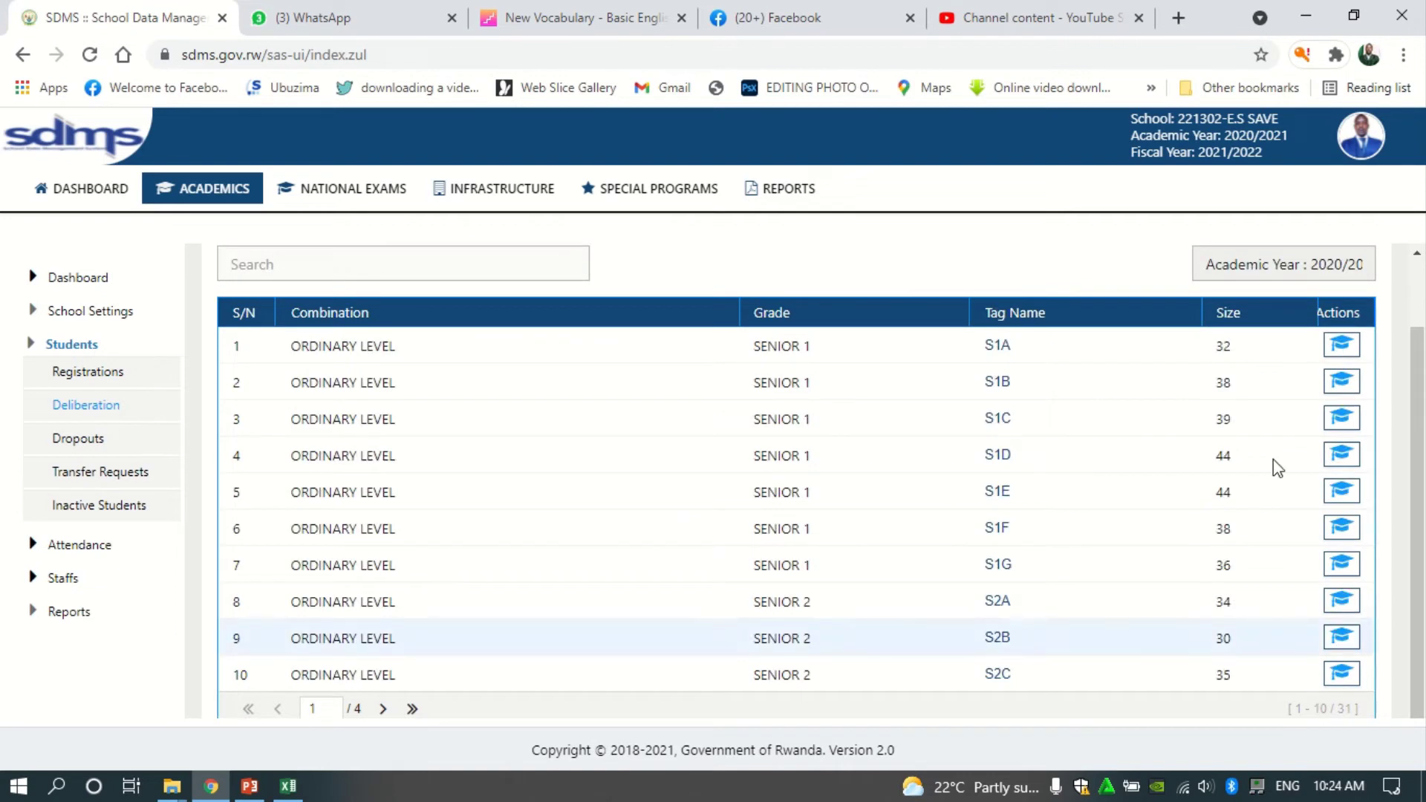
Check the academic decisions and transfer reasons in class S1B's deliberation and return to the class list.
{"action": "left_click", "coordinate": [1341, 383]}
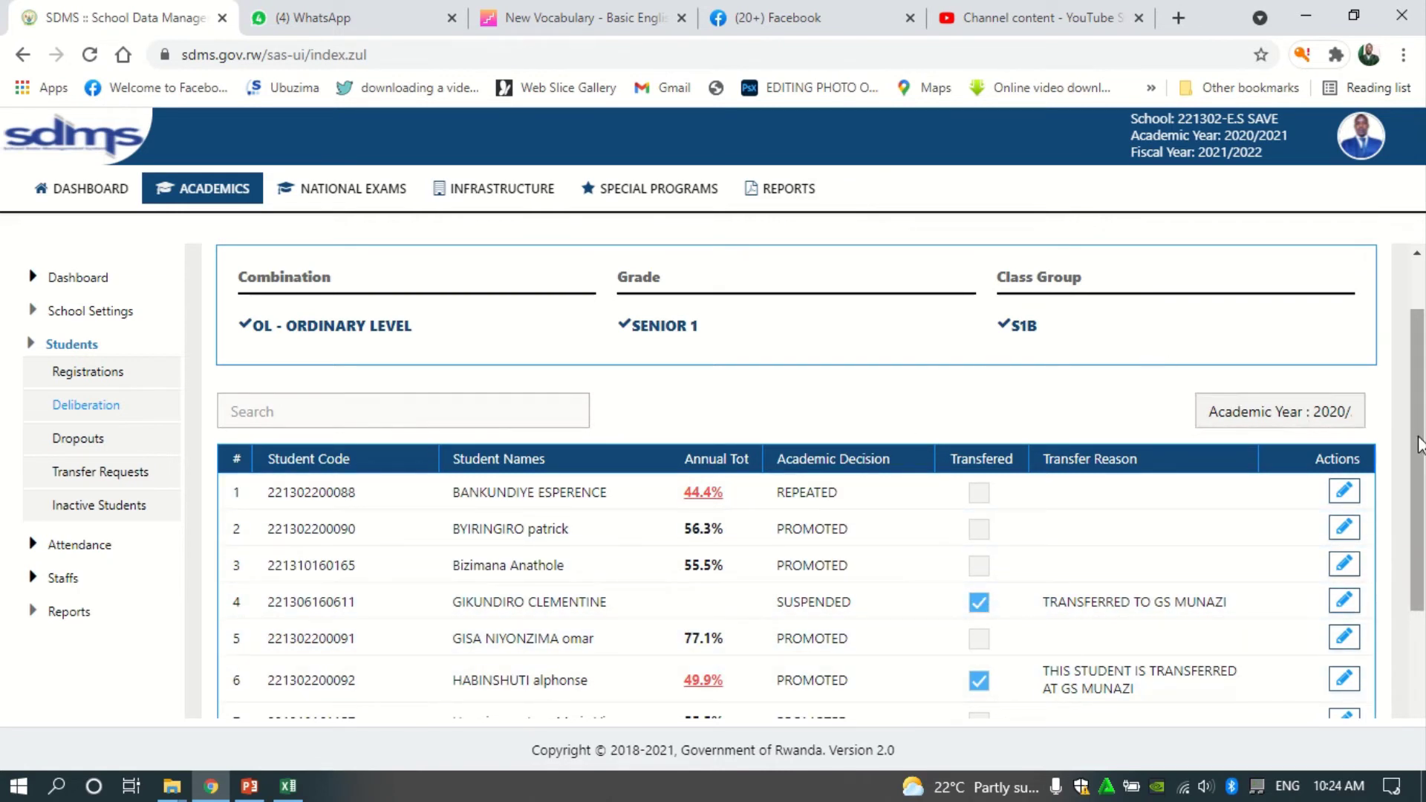
{"action": "scroll", "coordinate": [1420, 444], "scroll_direction": "down", "scroll_amount": 3}
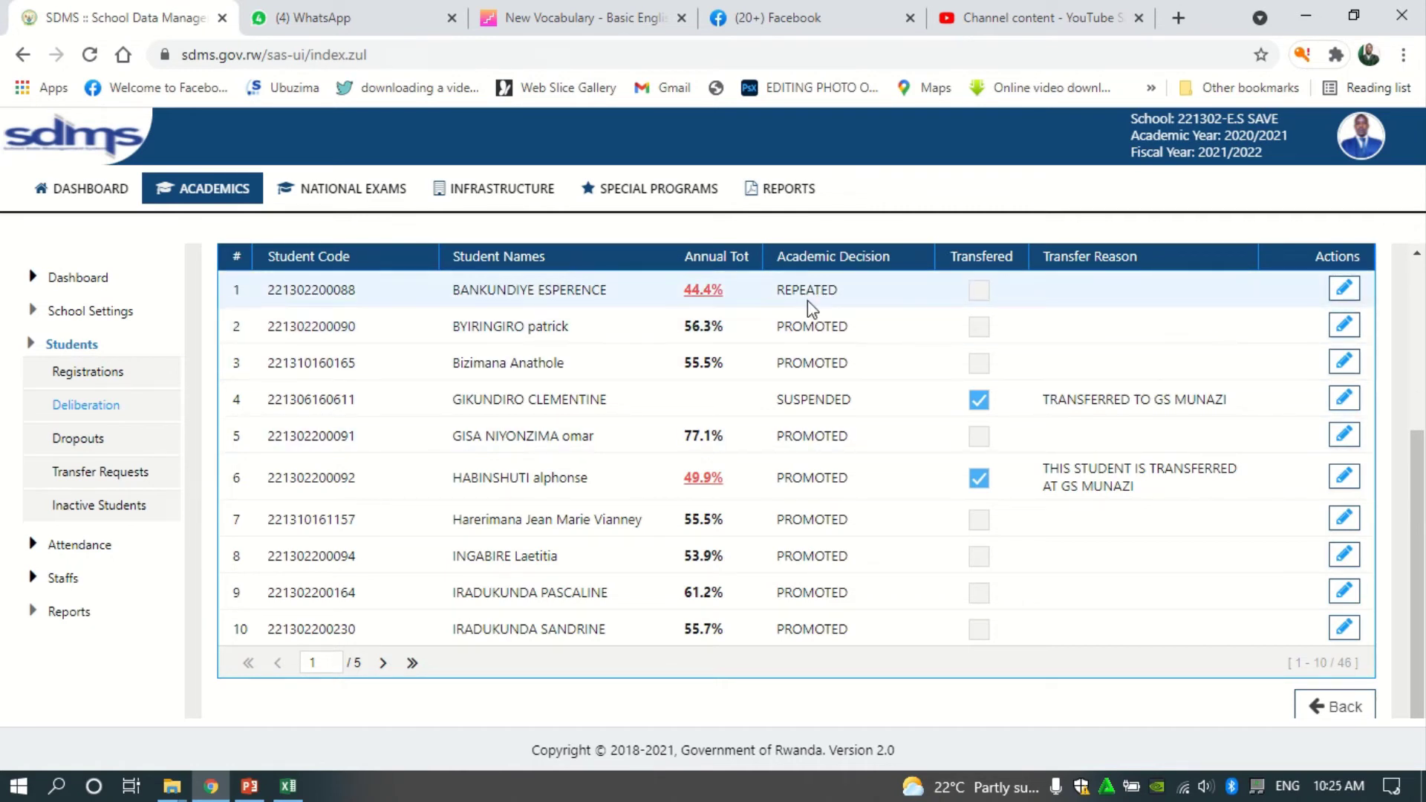
{"action": "left_click", "coordinate": [1319, 711]}
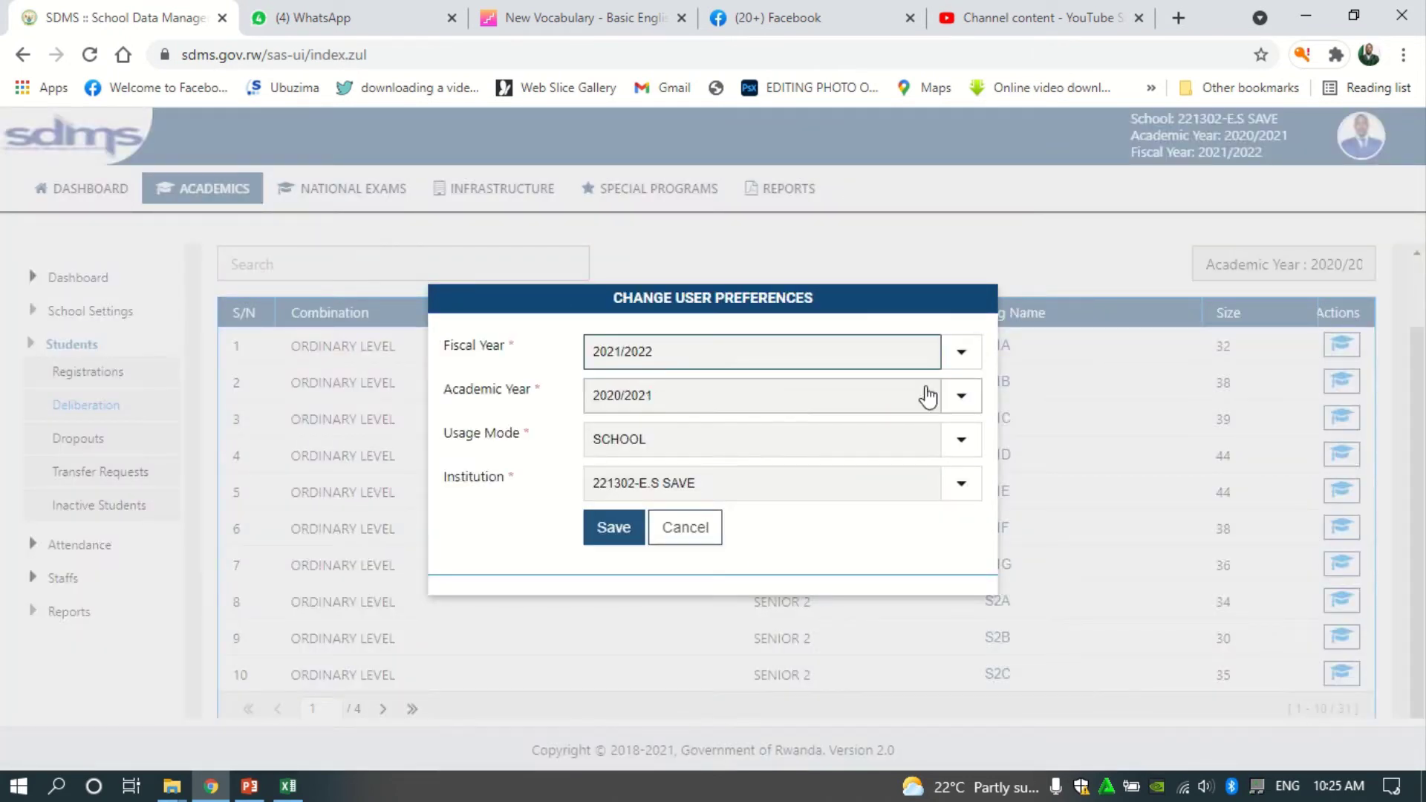
Set the academic year in the user preferences back to 2021/2022 and save.
{"action": "left_click", "coordinate": [958, 407]}
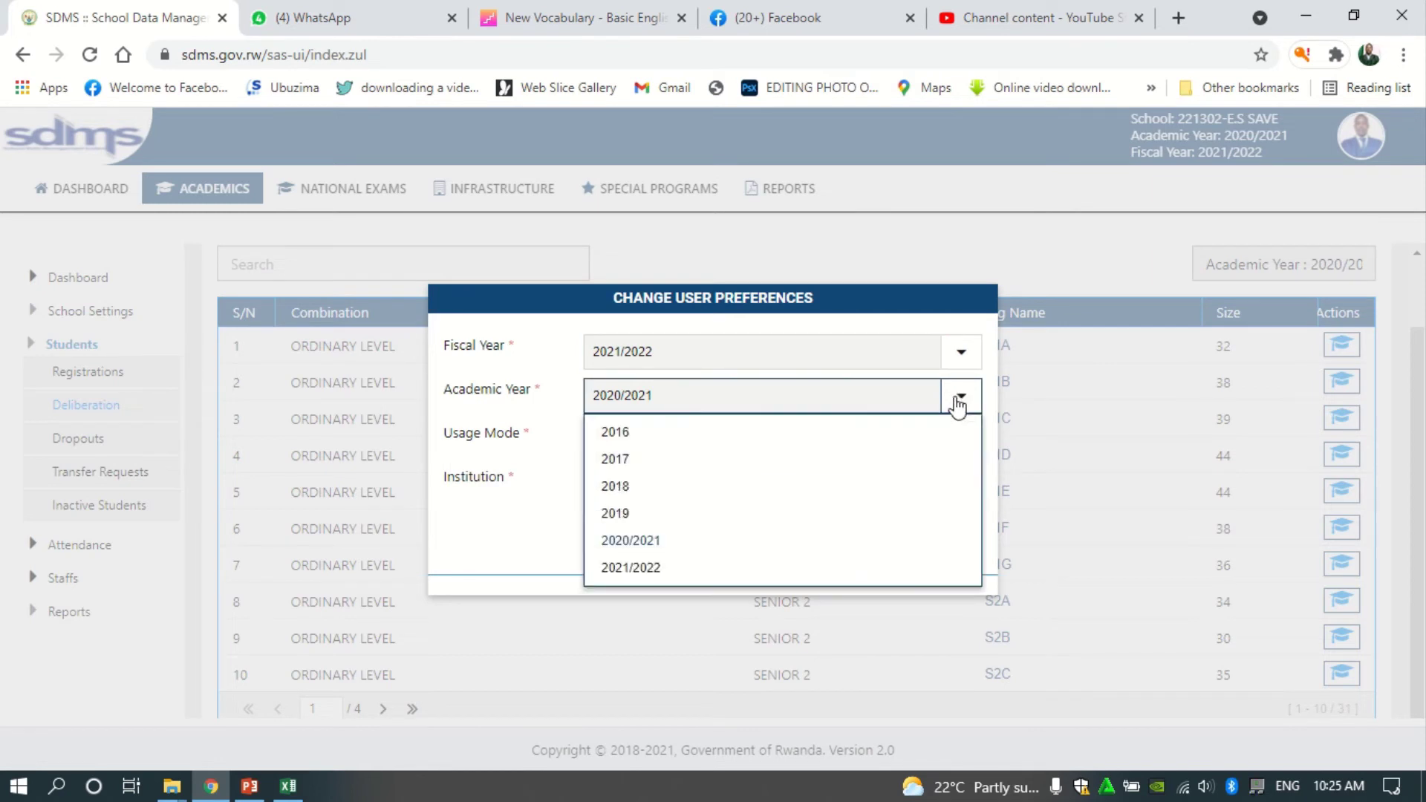
{"action": "left_click", "coordinate": [630, 567]}
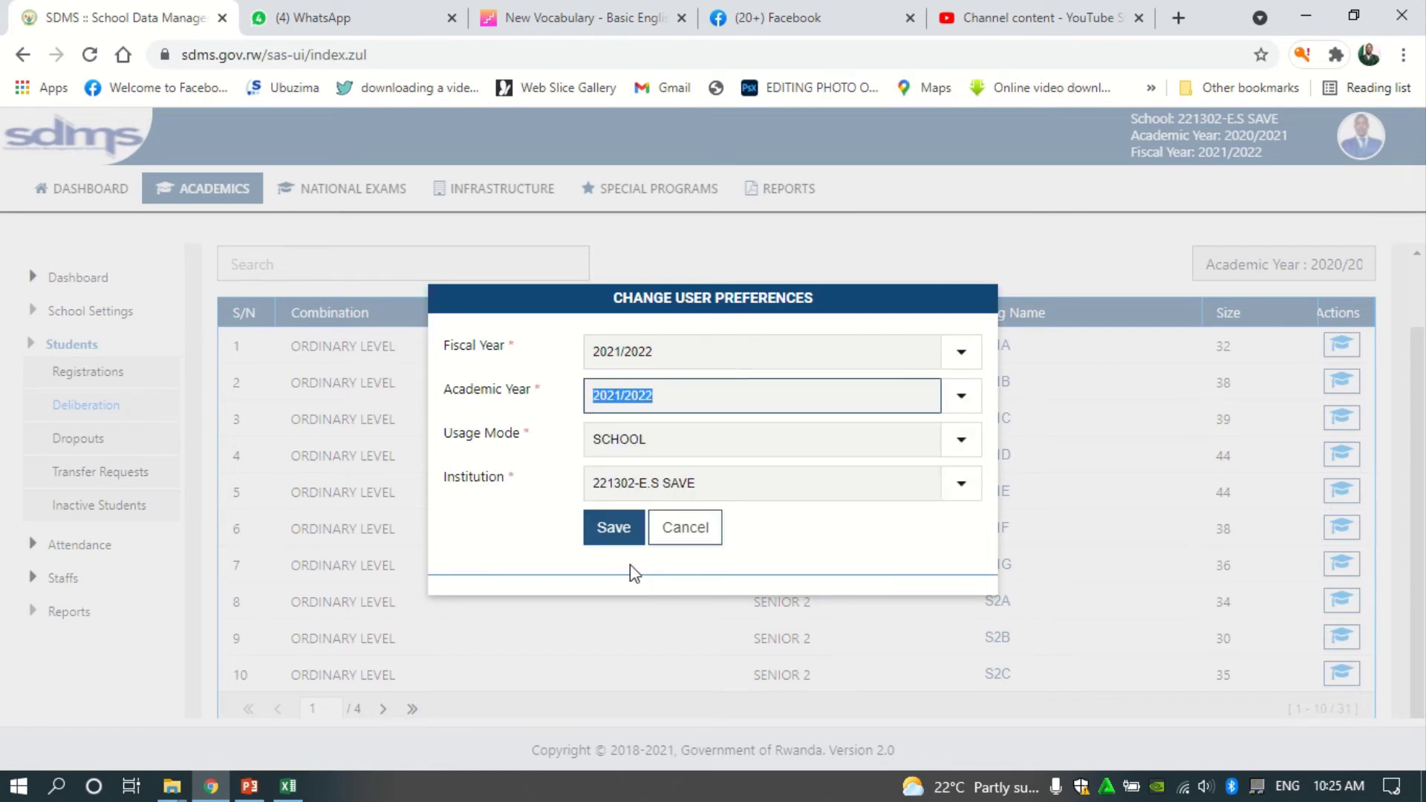
{"action": "left_click", "coordinate": [614, 529]}
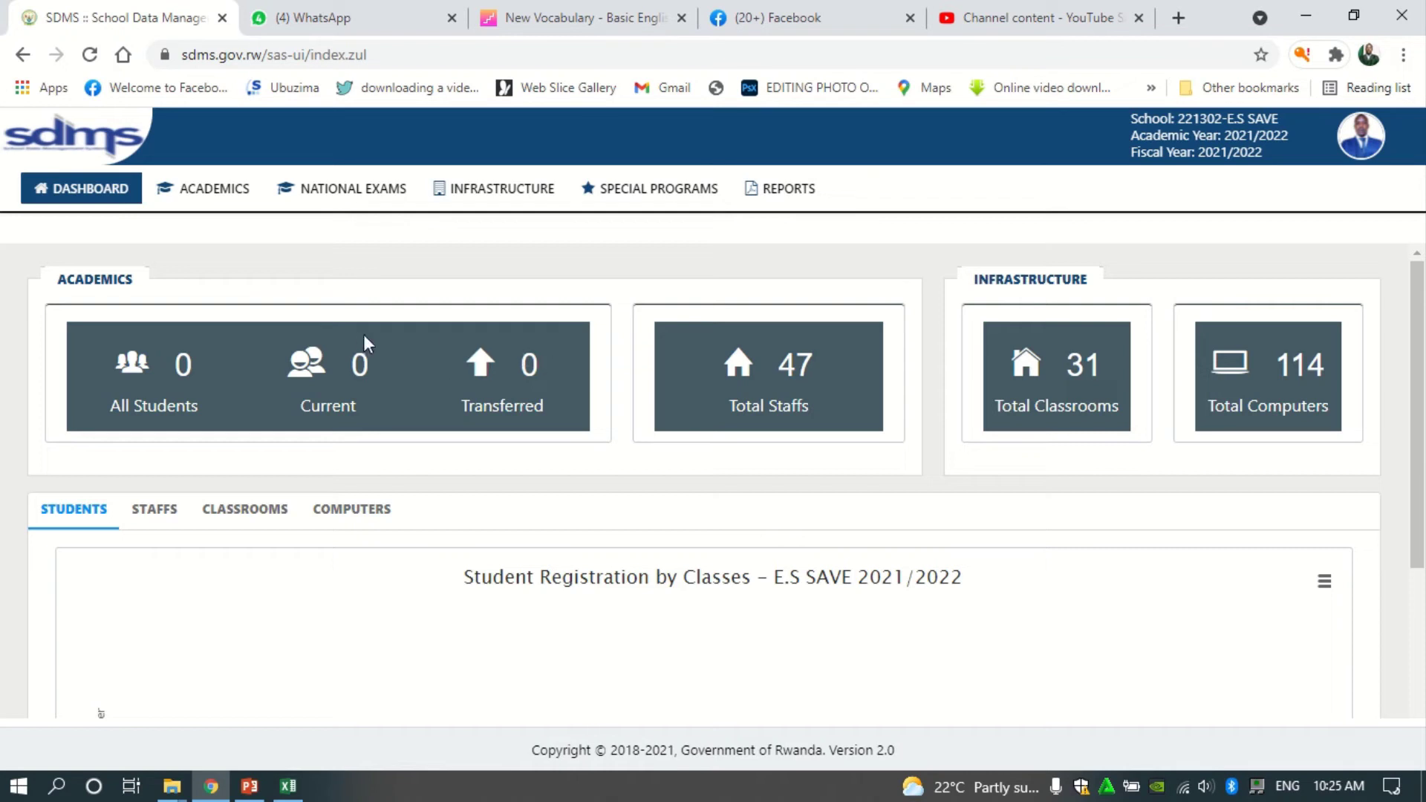
Open the student registration form for continuing students and show the available previous combinations.
{"action": "left_click", "coordinate": [236, 198]}
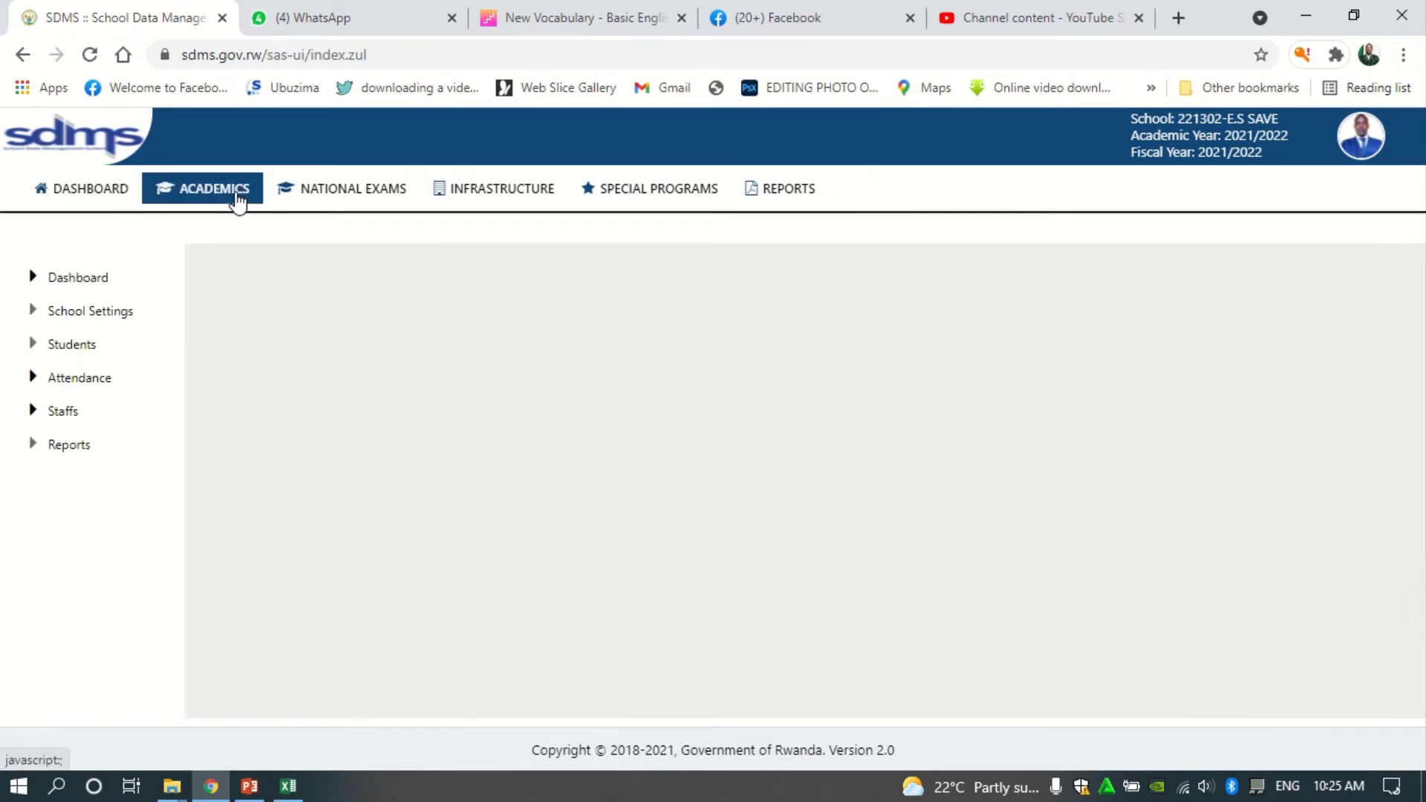
{"action": "left_click", "coordinate": [33, 346]}
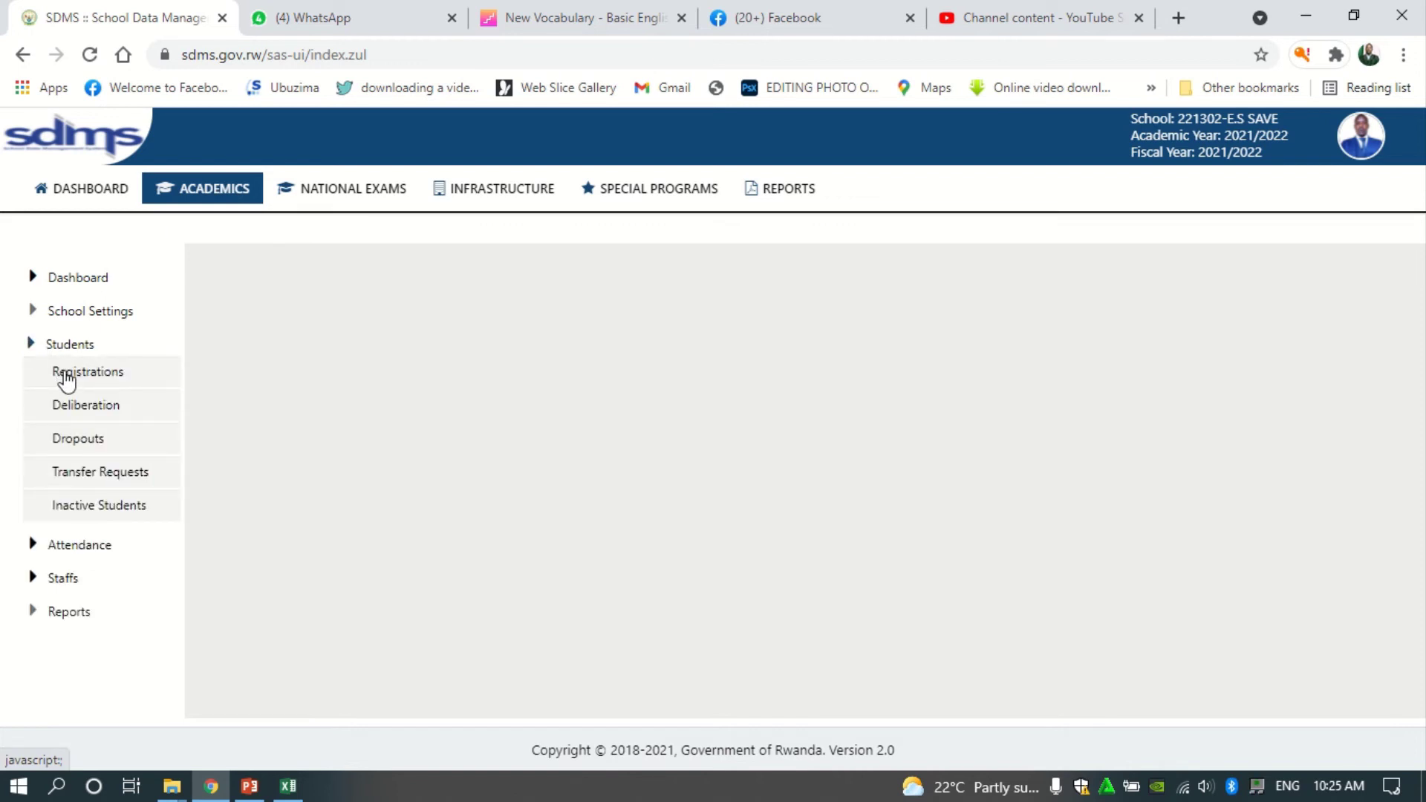
{"action": "left_click", "coordinate": [67, 375]}
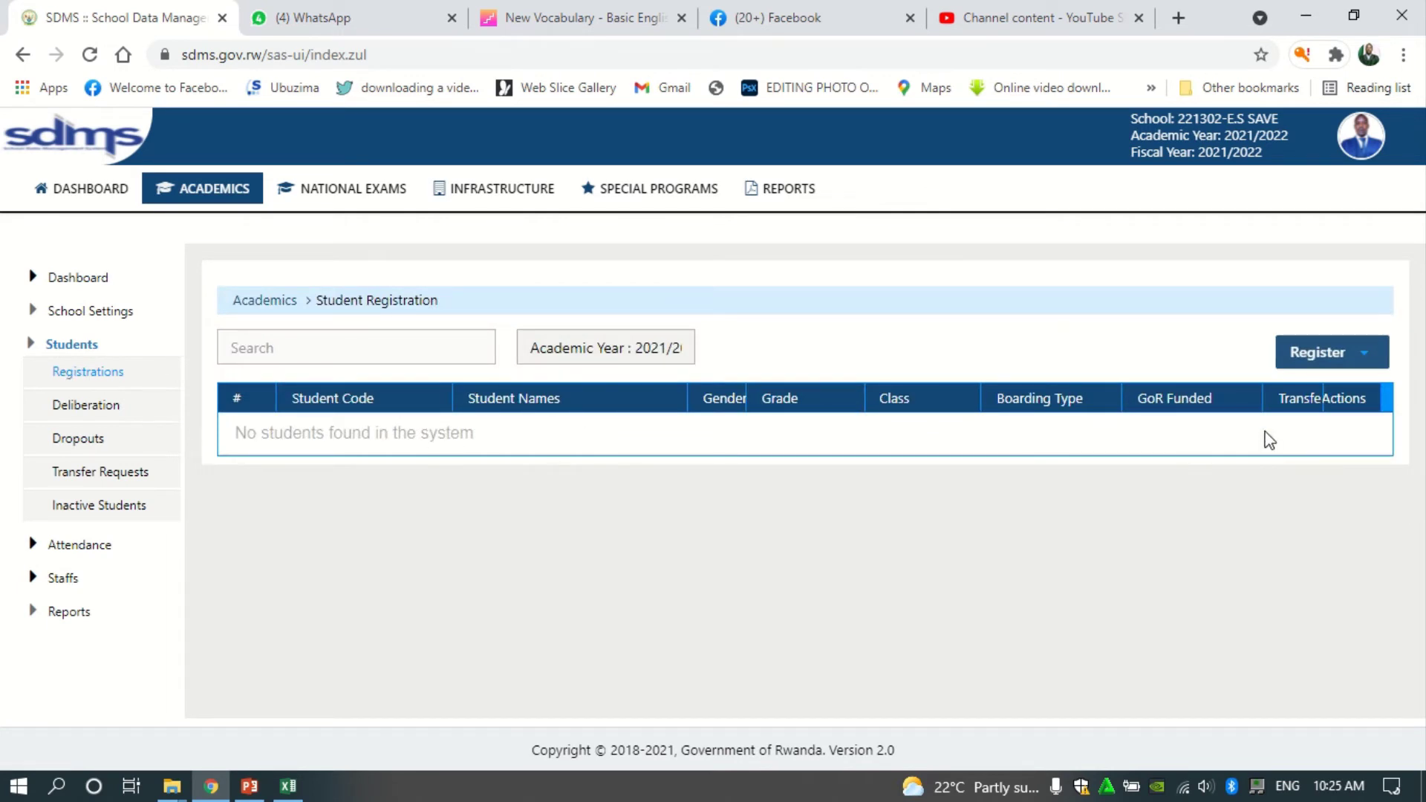
{"action": "left_click", "coordinate": [1330, 356]}
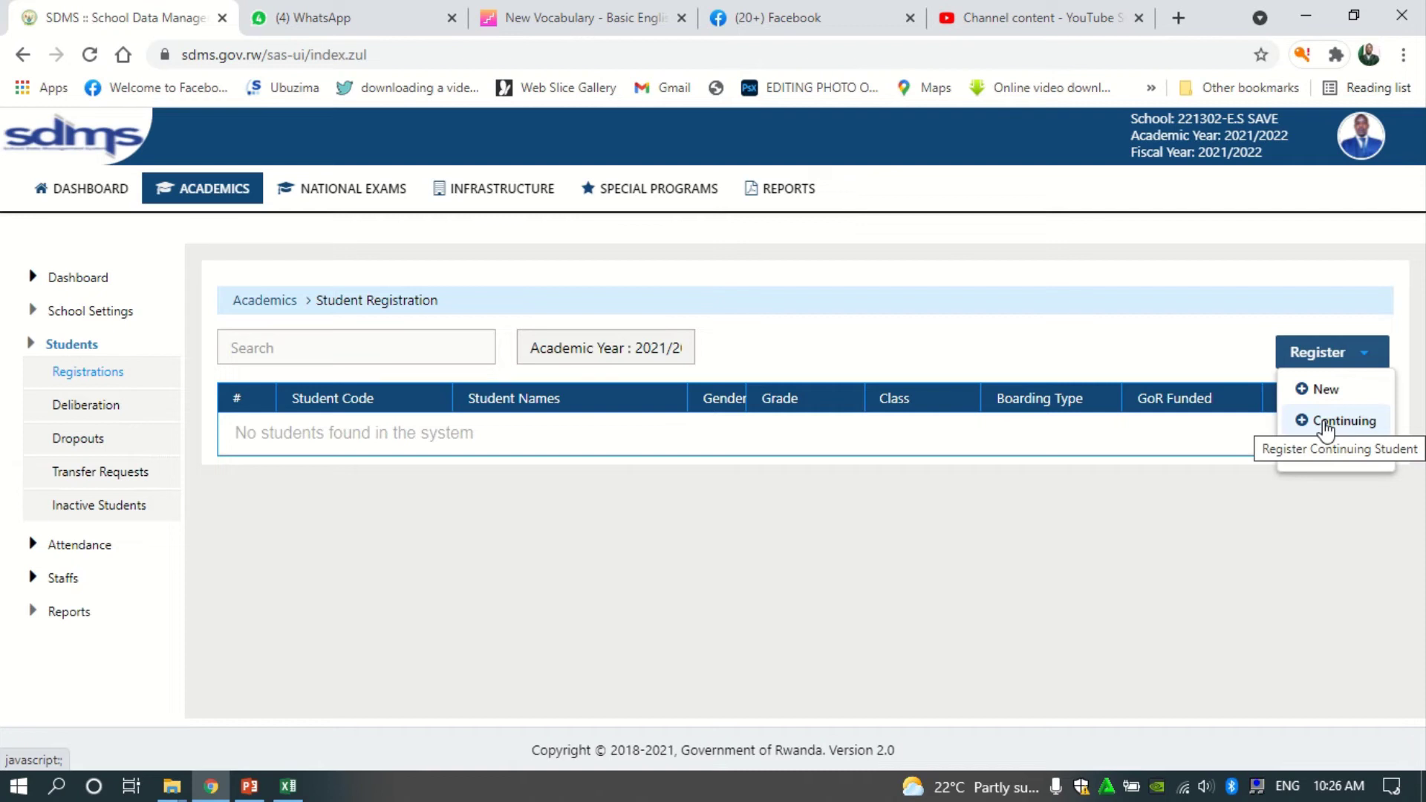
{"action": "left_click", "coordinate": [1326, 423]}
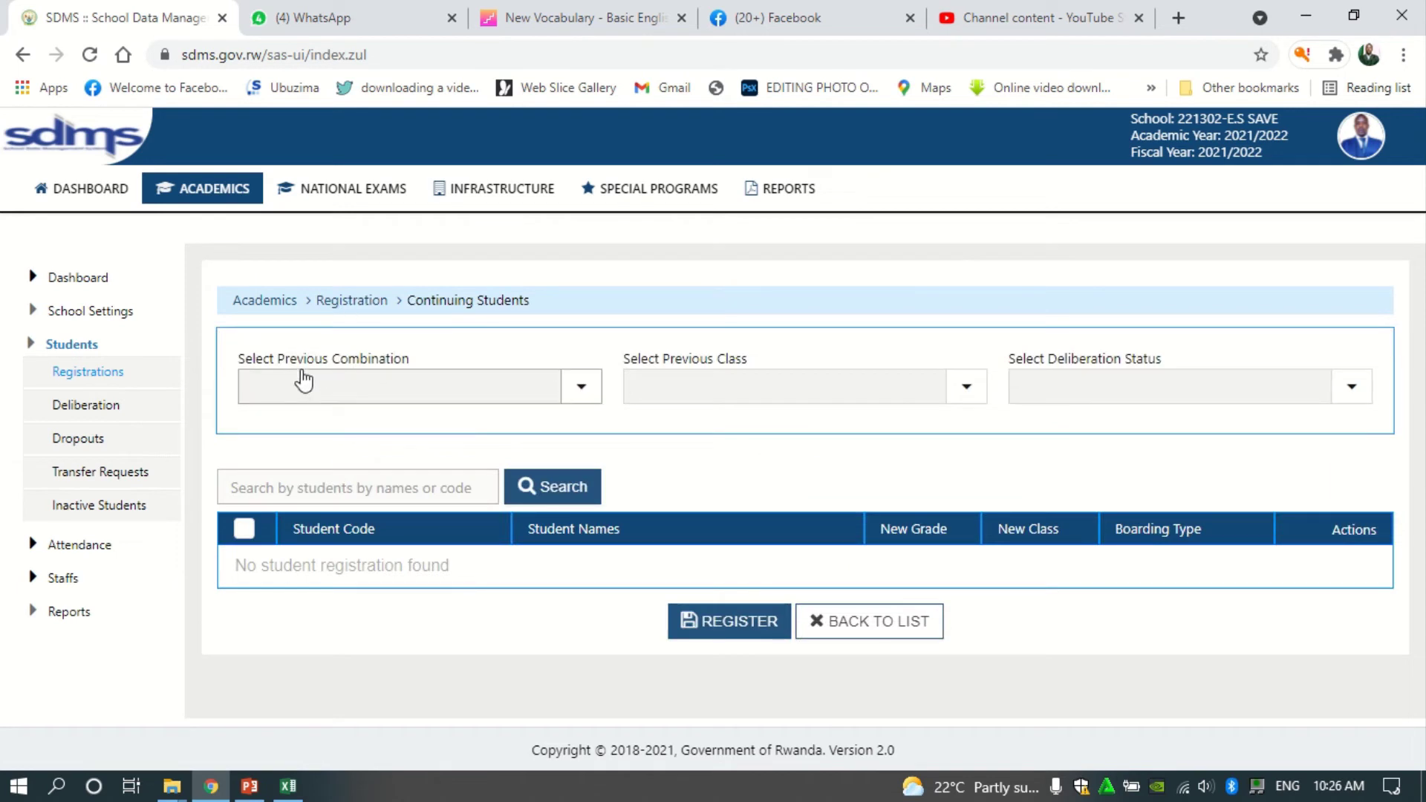
{"action": "left_click", "coordinate": [582, 393]}
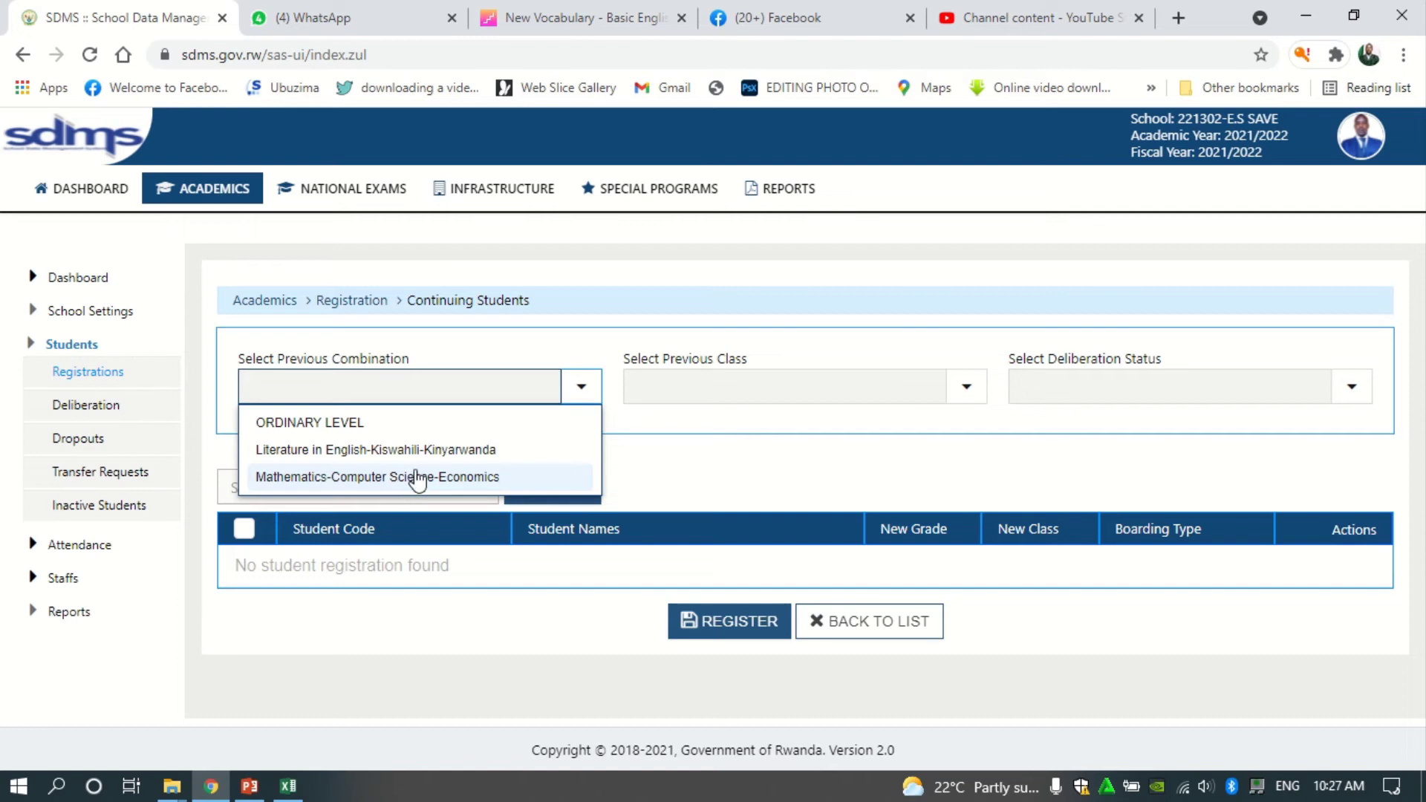
Look through the S6 LKK AB and S5 MCE AB class lists in the STUDENTS 2021-2022OK Excel workbook, and return to SDMS in Chrome.
{"action": "left_click", "coordinate": [290, 789]}
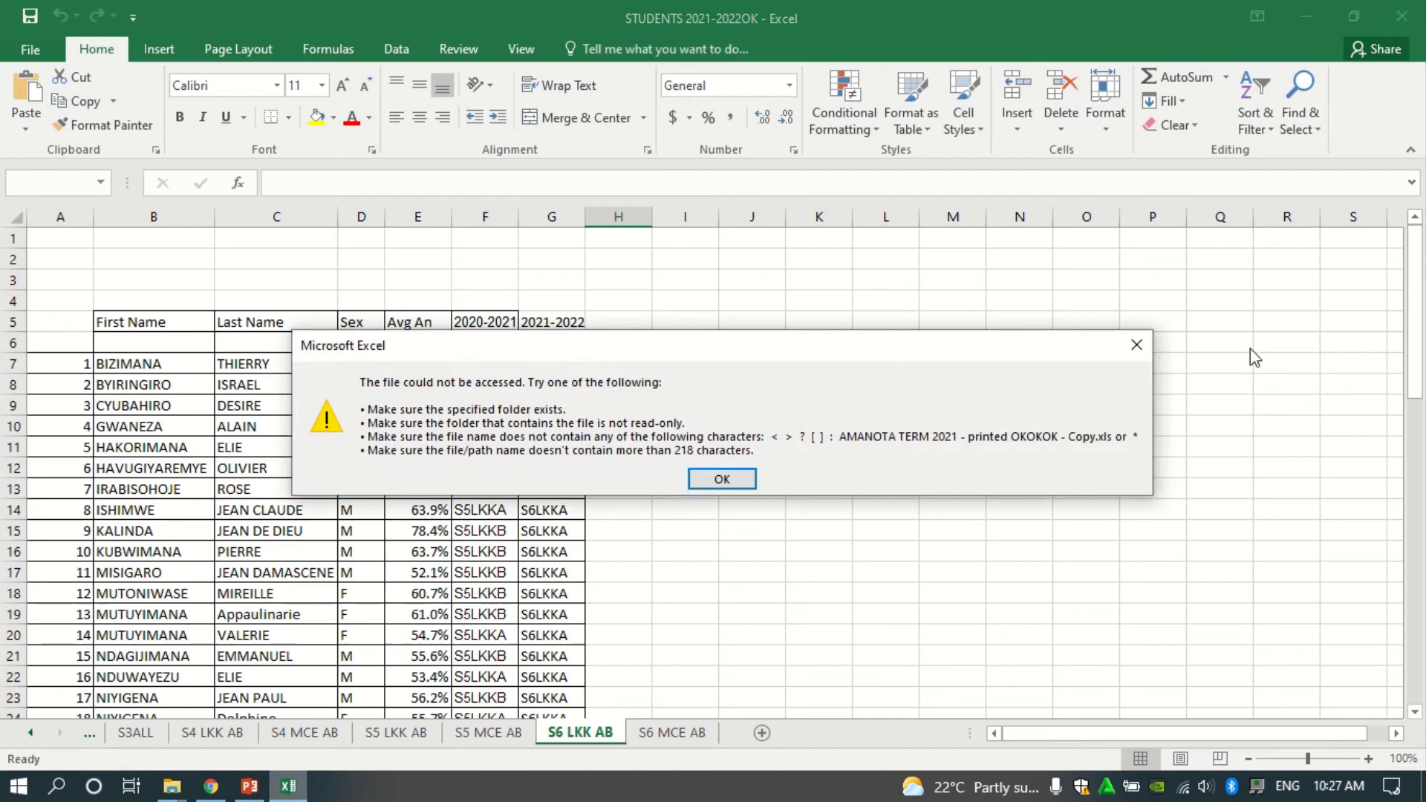
{"action": "left_click", "coordinate": [1137, 343]}
{"action": "left_click_drag", "start_coordinate": [1414, 332], "coordinate": [1414, 510]}
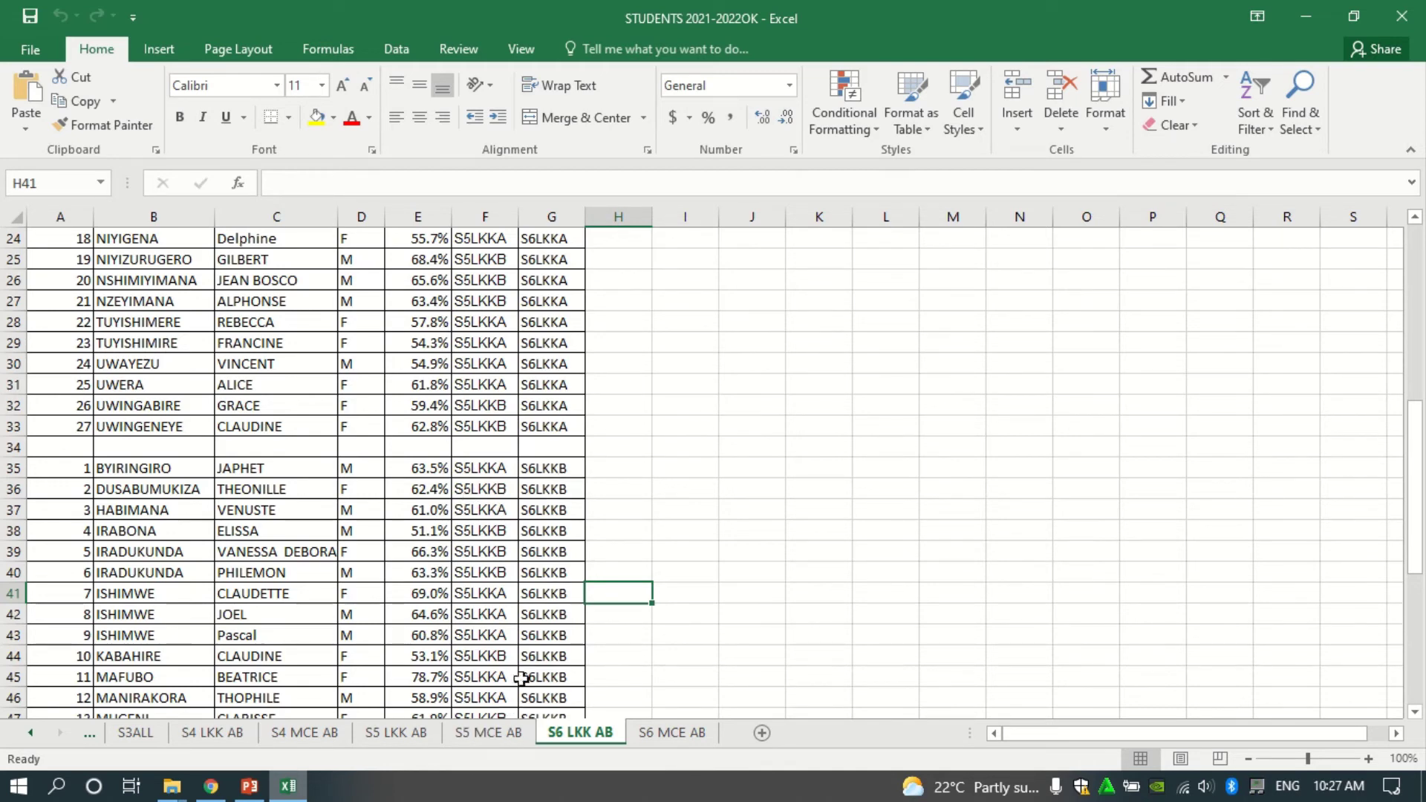
{"action": "left_click", "coordinate": [501, 733]}
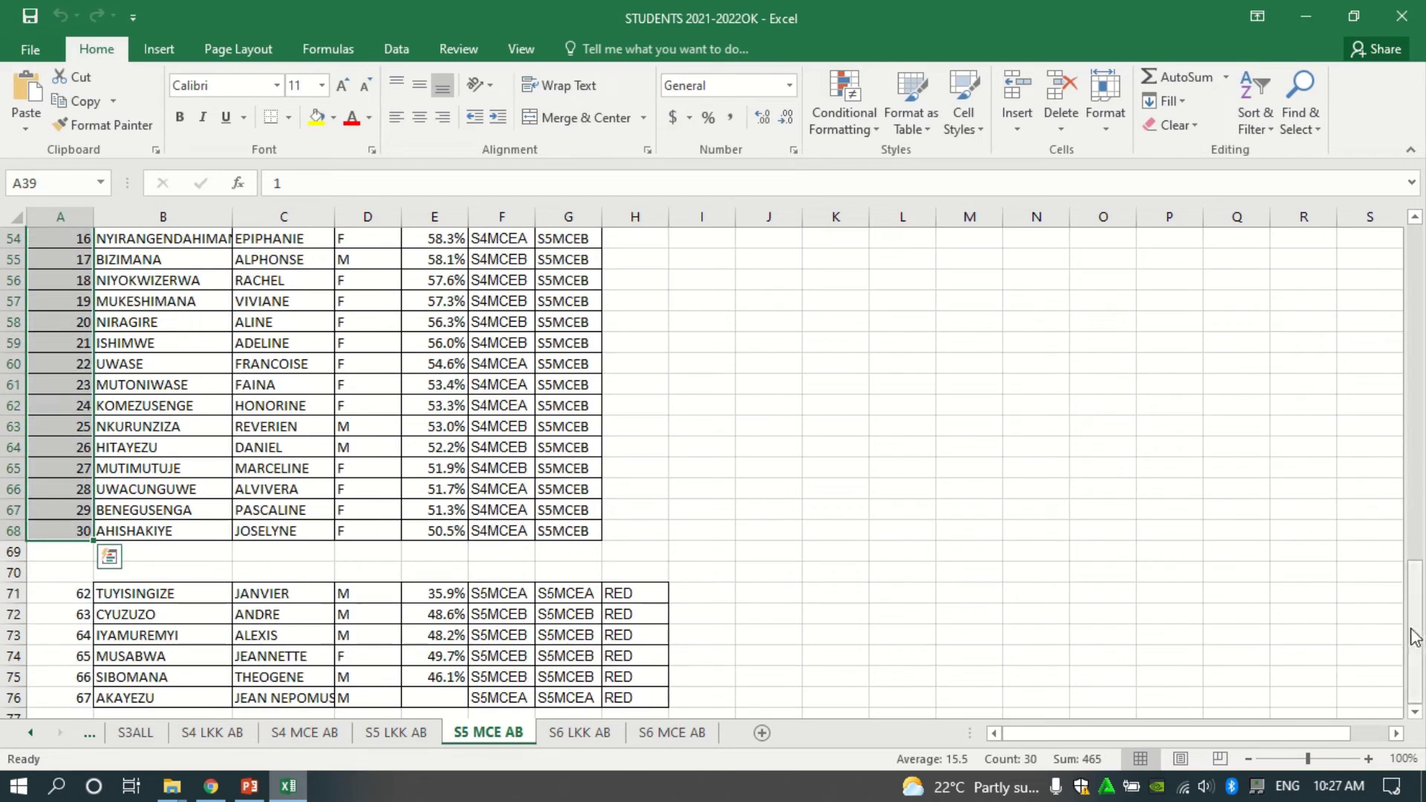
{"action": "left_click_drag", "start_coordinate": [1420, 584], "coordinate": [1403, 226]}
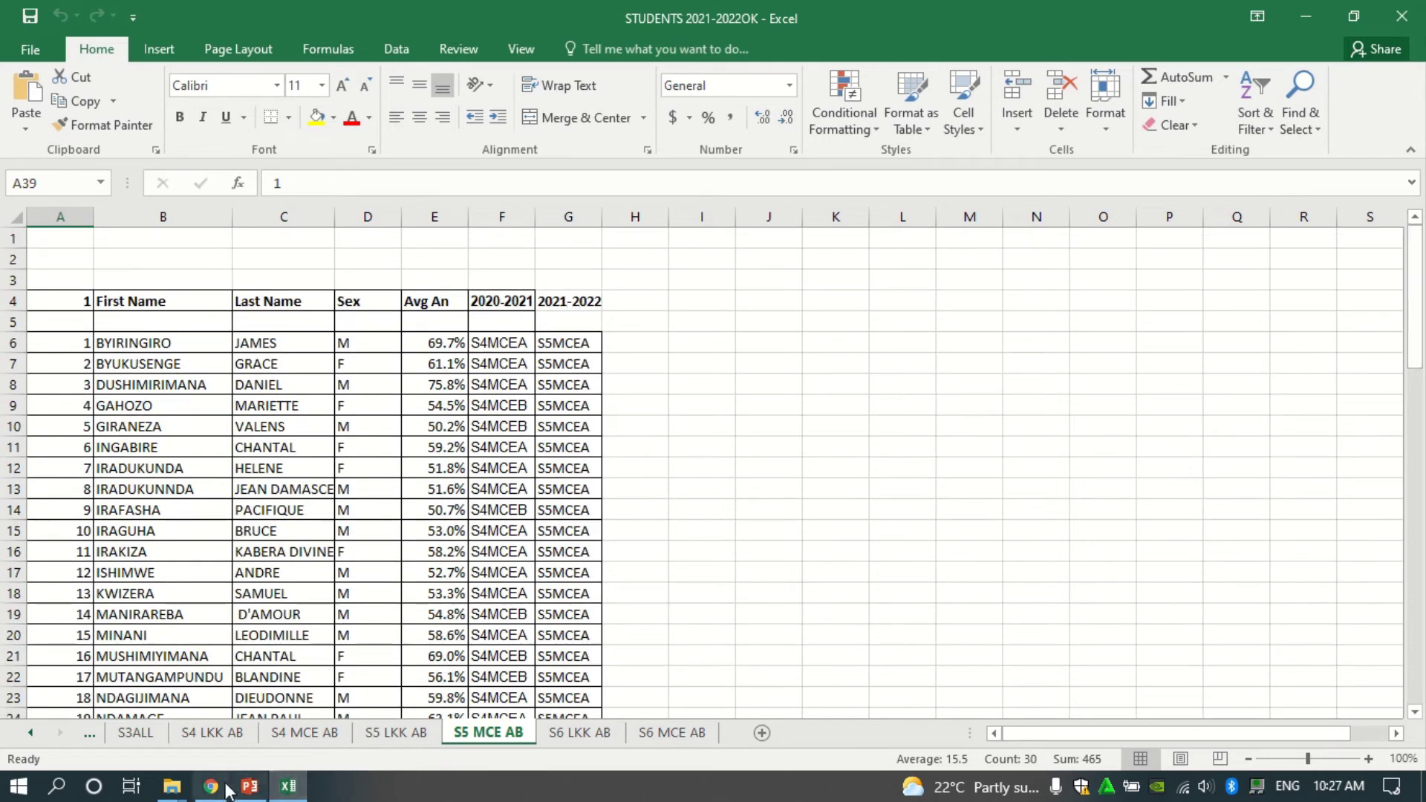
{"action": "left_click", "coordinate": [211, 786]}
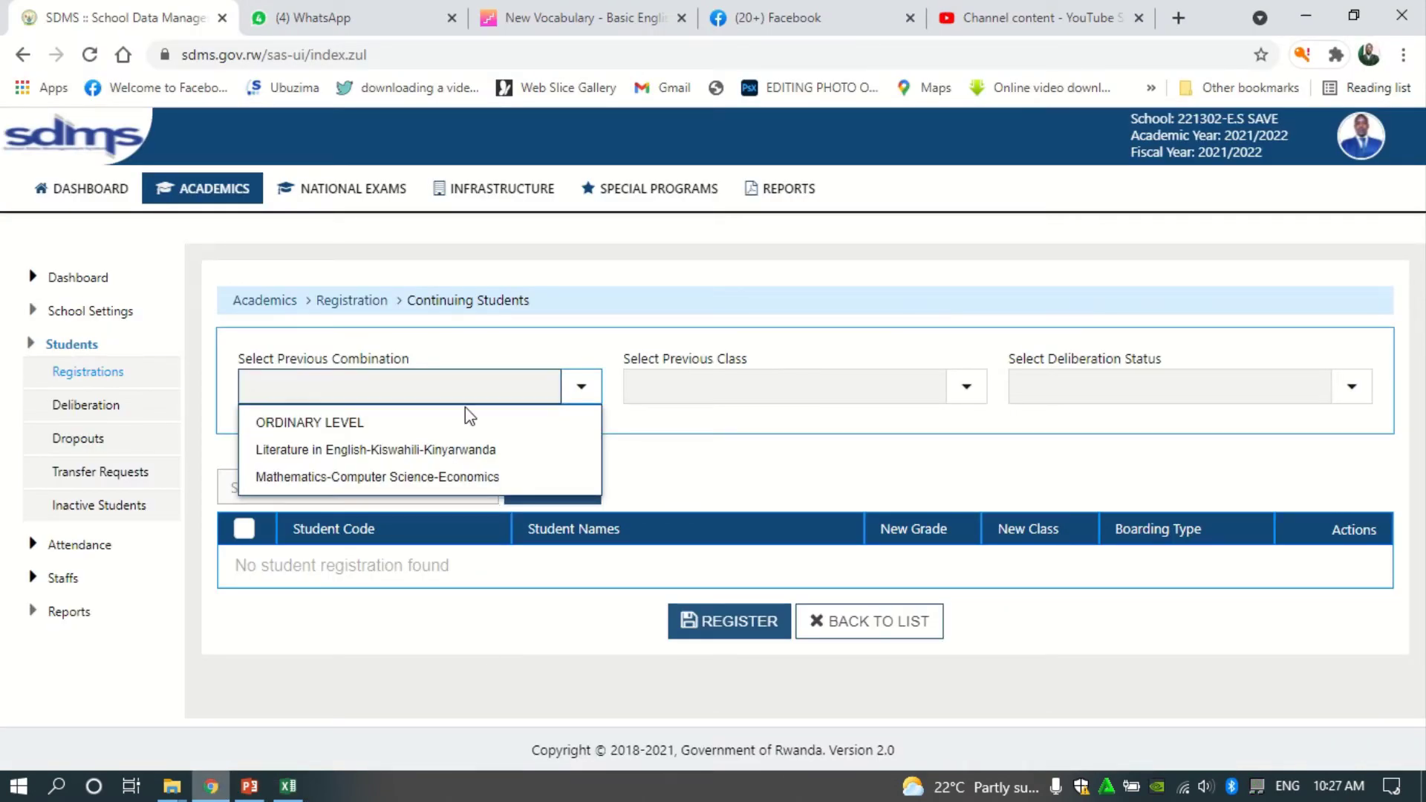
Filter the continuing students by previous combination Mathematics-Computer Science-Economics, previous class S5MCE A and deliberation status Promoted.
{"action": "left_click", "coordinate": [337, 477]}
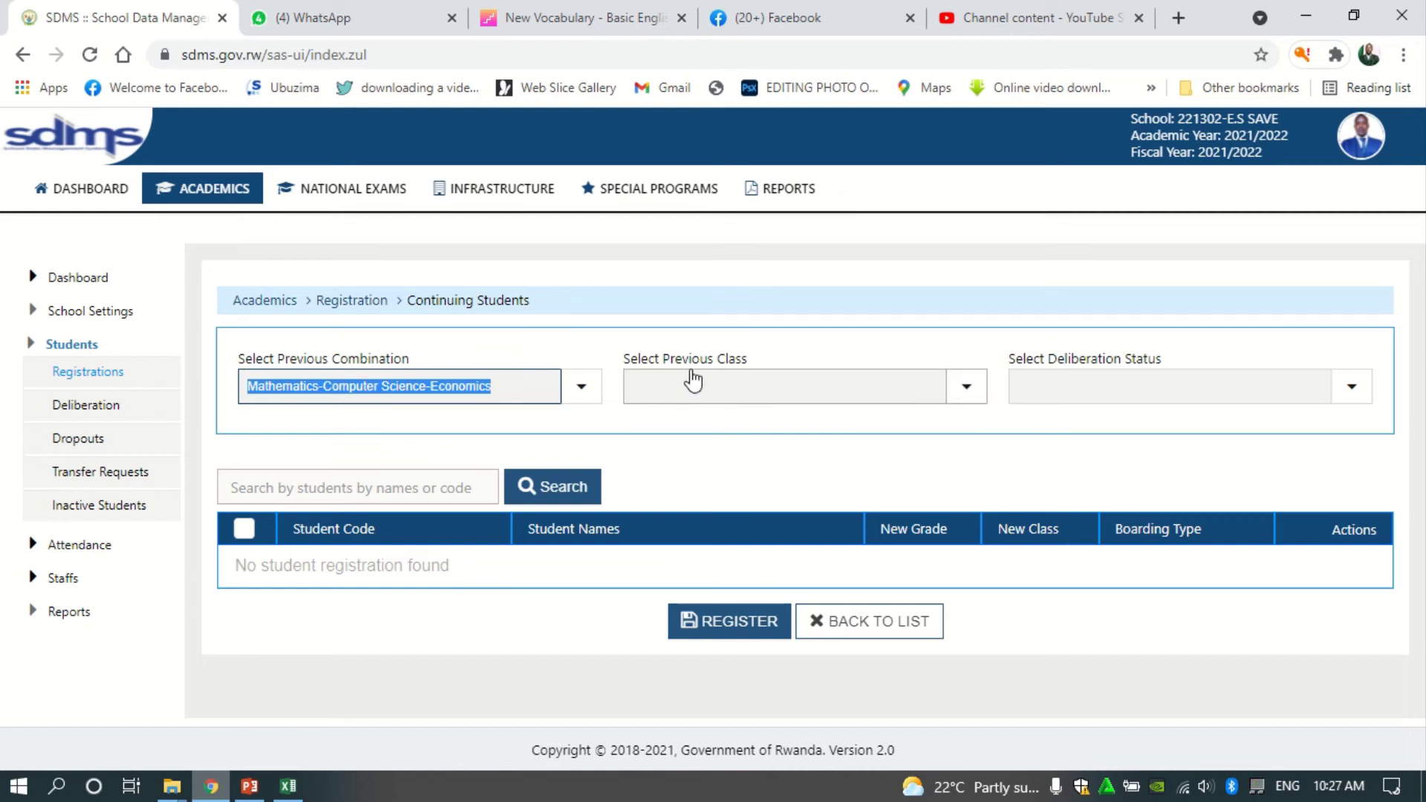
{"action": "left_click", "coordinate": [954, 401]}
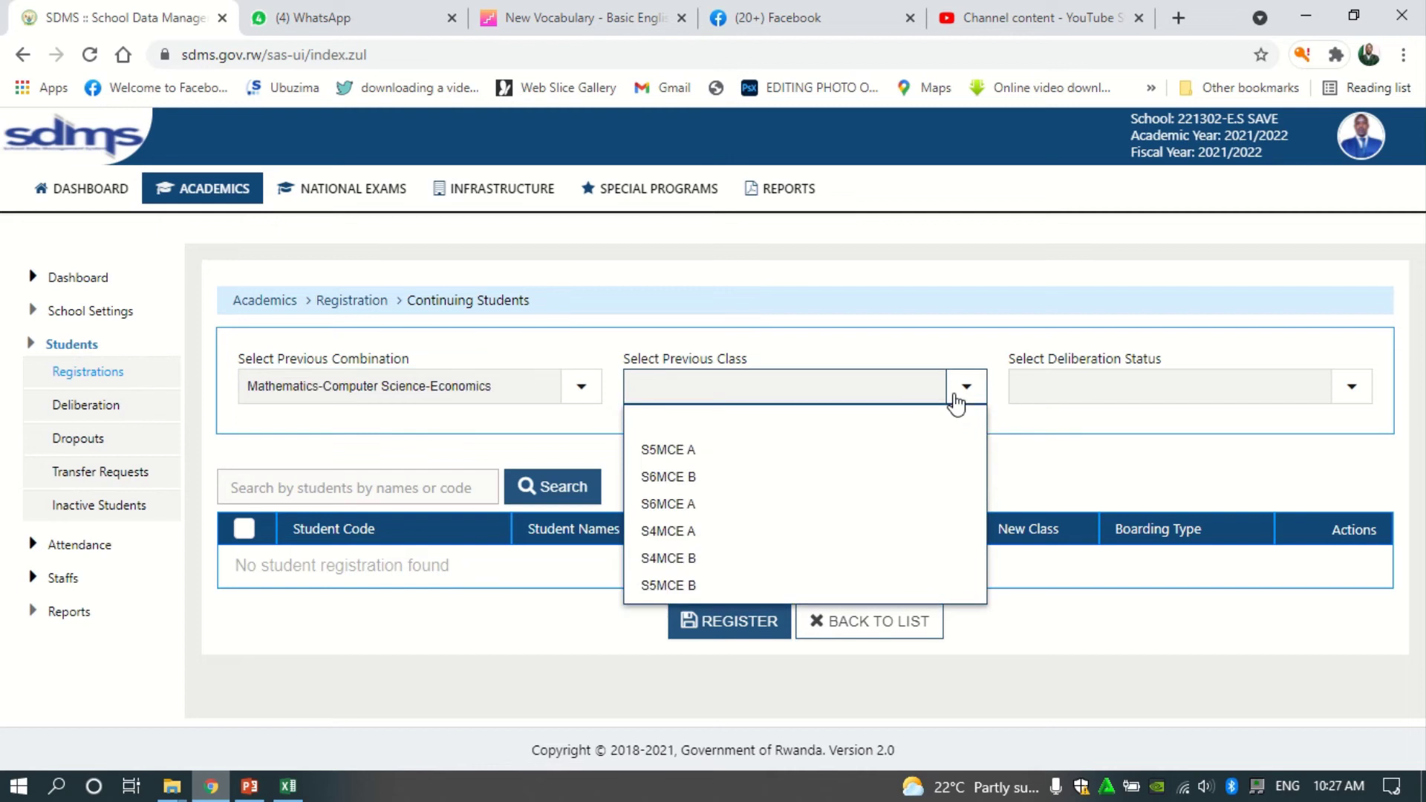
{"action": "left_click", "coordinate": [653, 450]}
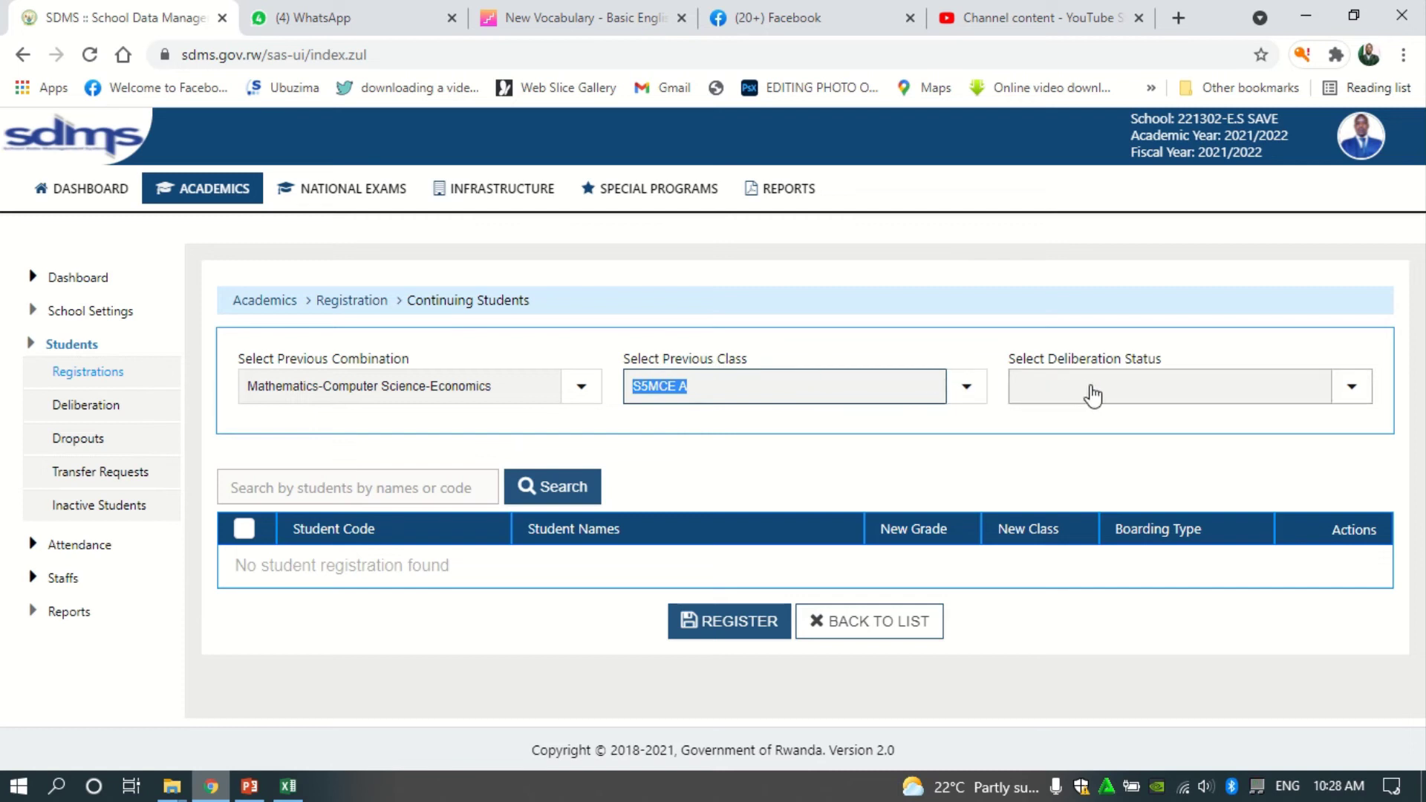
{"action": "left_click", "coordinate": [1351, 387]}
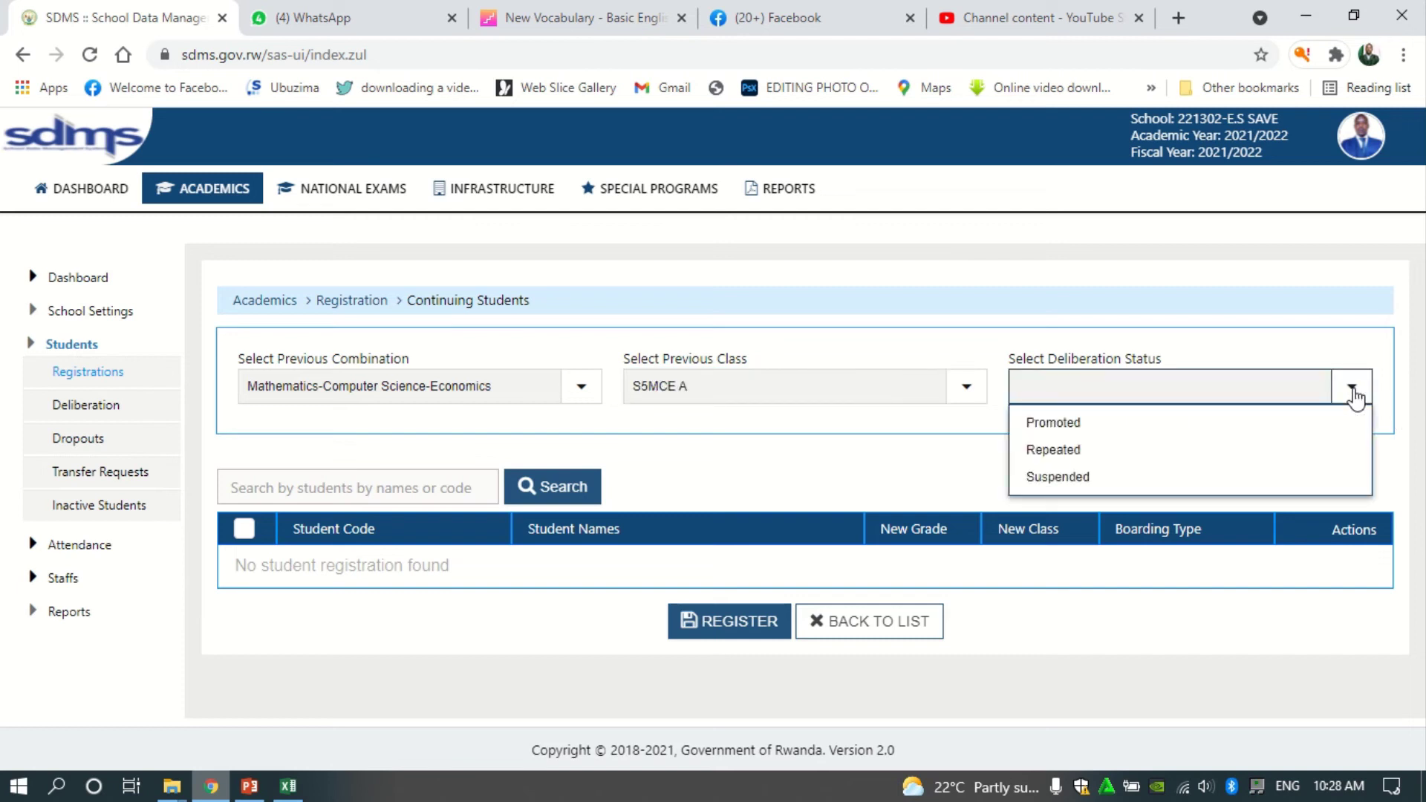
{"action": "left_click", "coordinate": [1074, 425]}
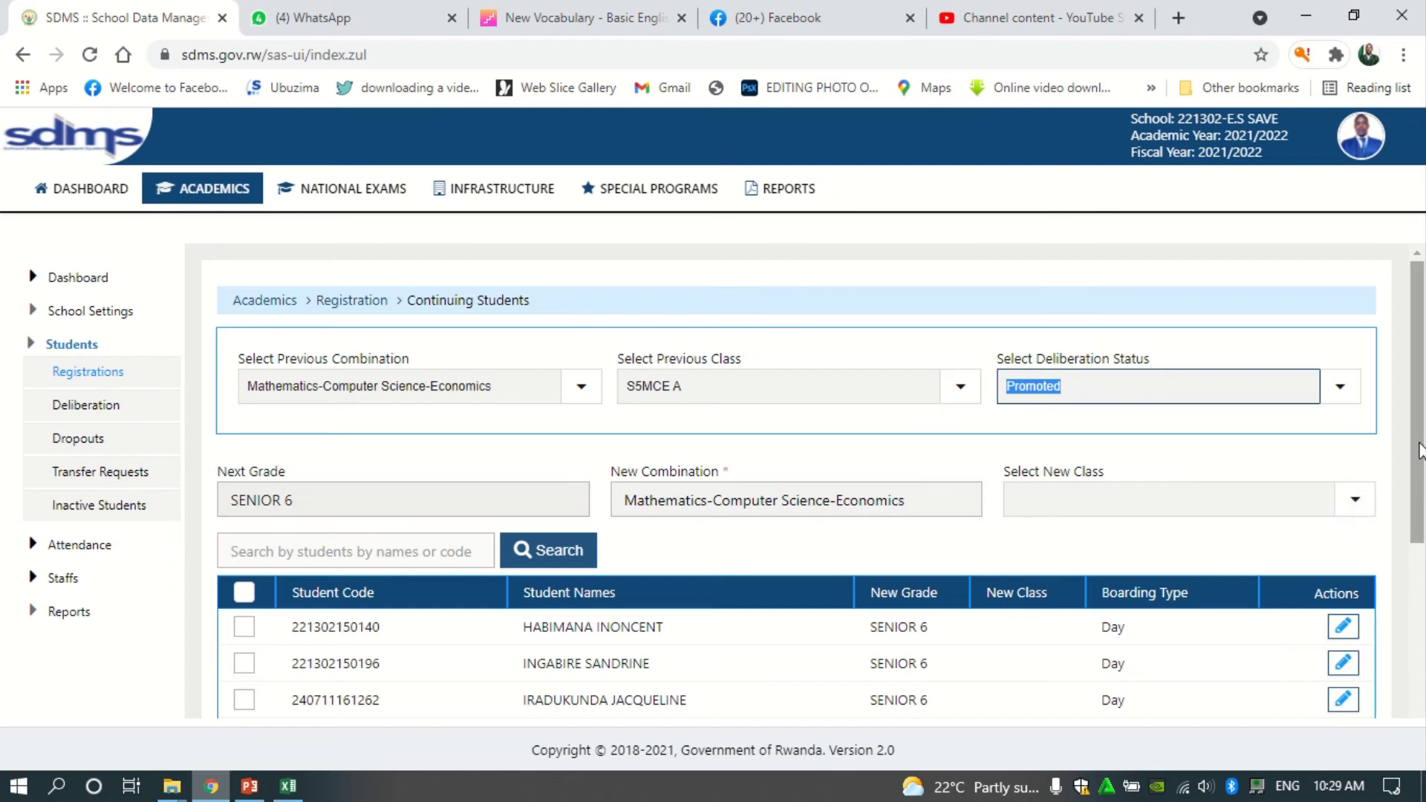
Assign S6MCE A as the new class for the listed promoted students.
{"action": "left_click_drag", "start_coordinate": [1418, 450], "coordinate": [1418, 529]}
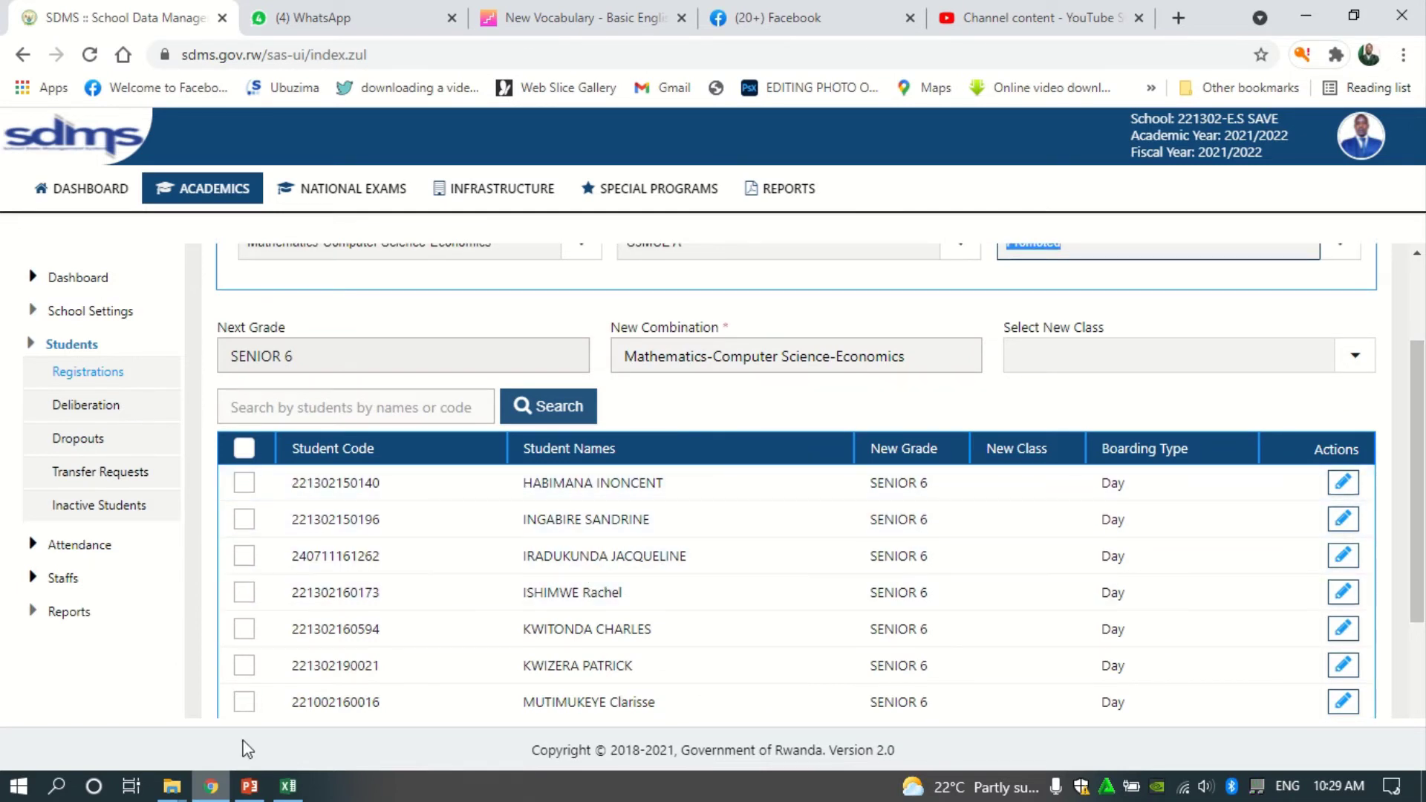
{"action": "left_click", "coordinate": [1348, 363]}
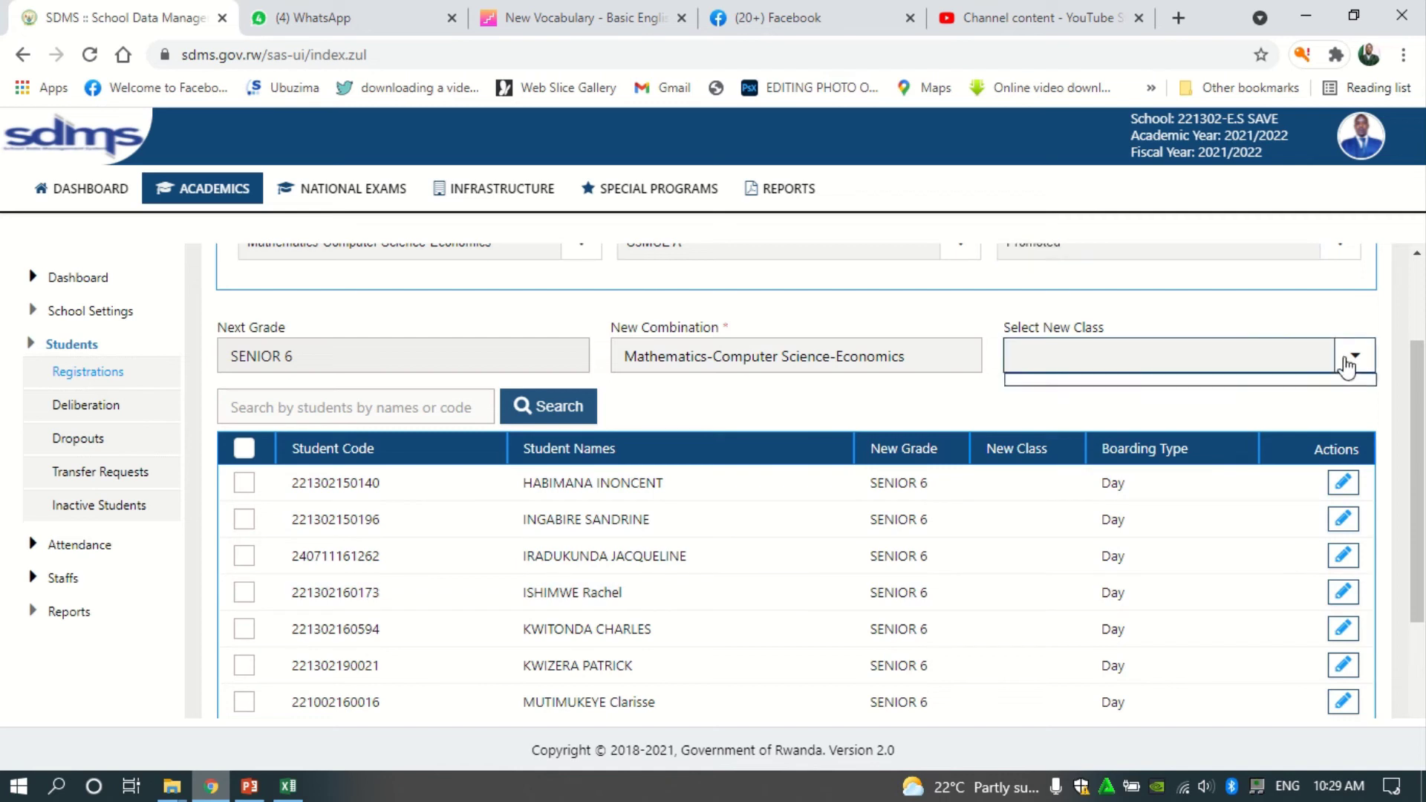
{"action": "left_click", "coordinate": [1070, 399]}
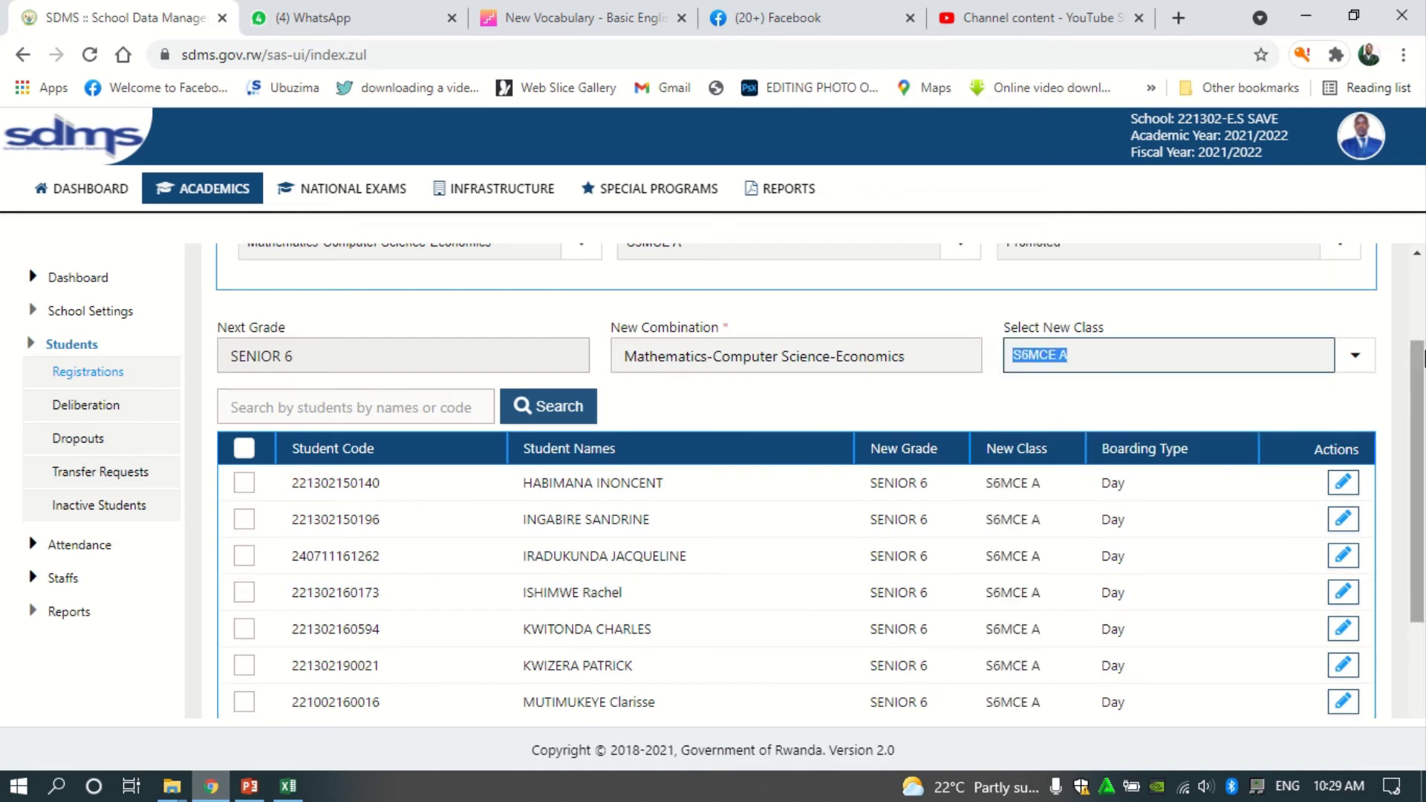
{"action": "scroll", "coordinate": [1418, 381], "scroll_direction": "up", "scroll_amount": 1}
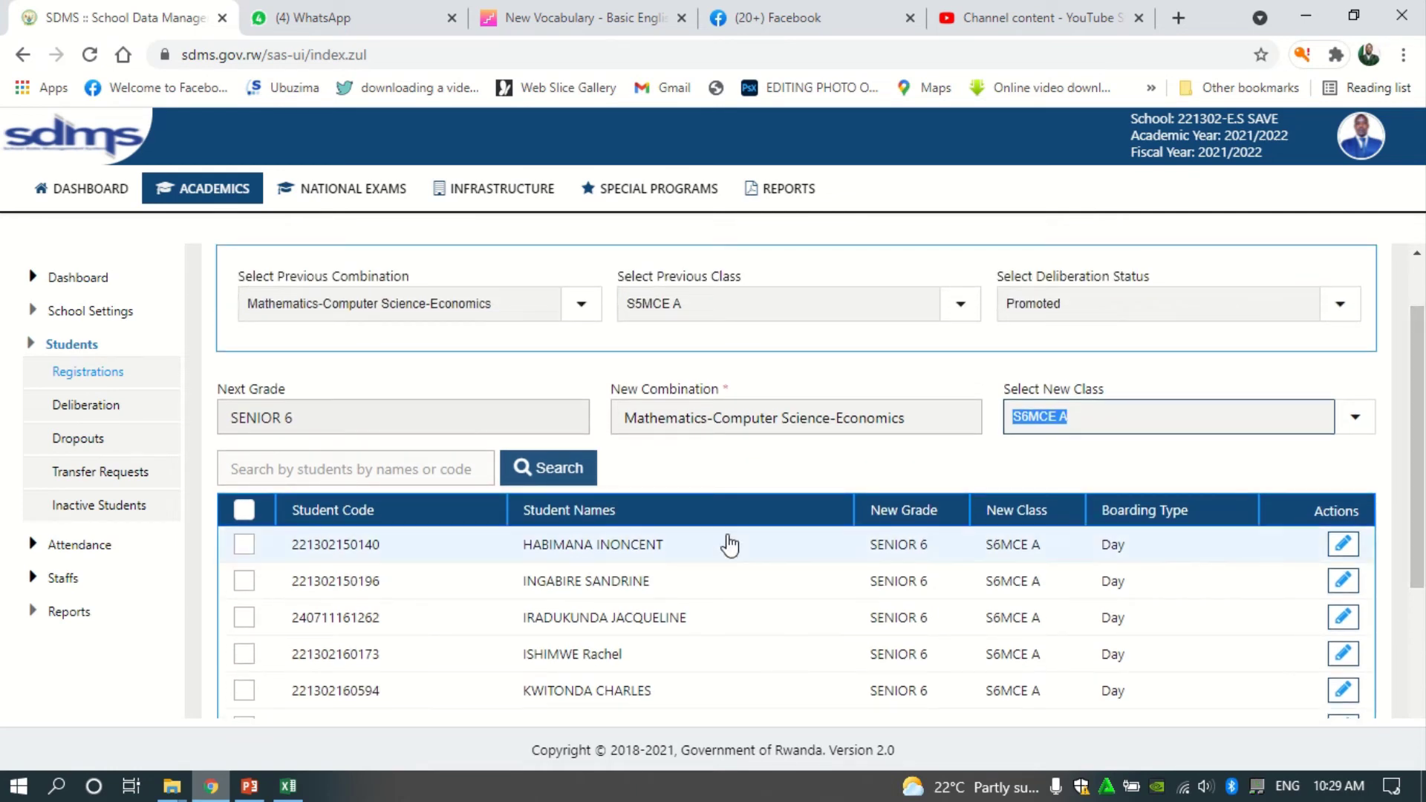
In Excel's S6 MCE AB sheet, sort the S6MCEA students A to Z by 2020-2021 class, expanding the selection to the neighbouring columns.
{"action": "left_click", "coordinate": [288, 786]}
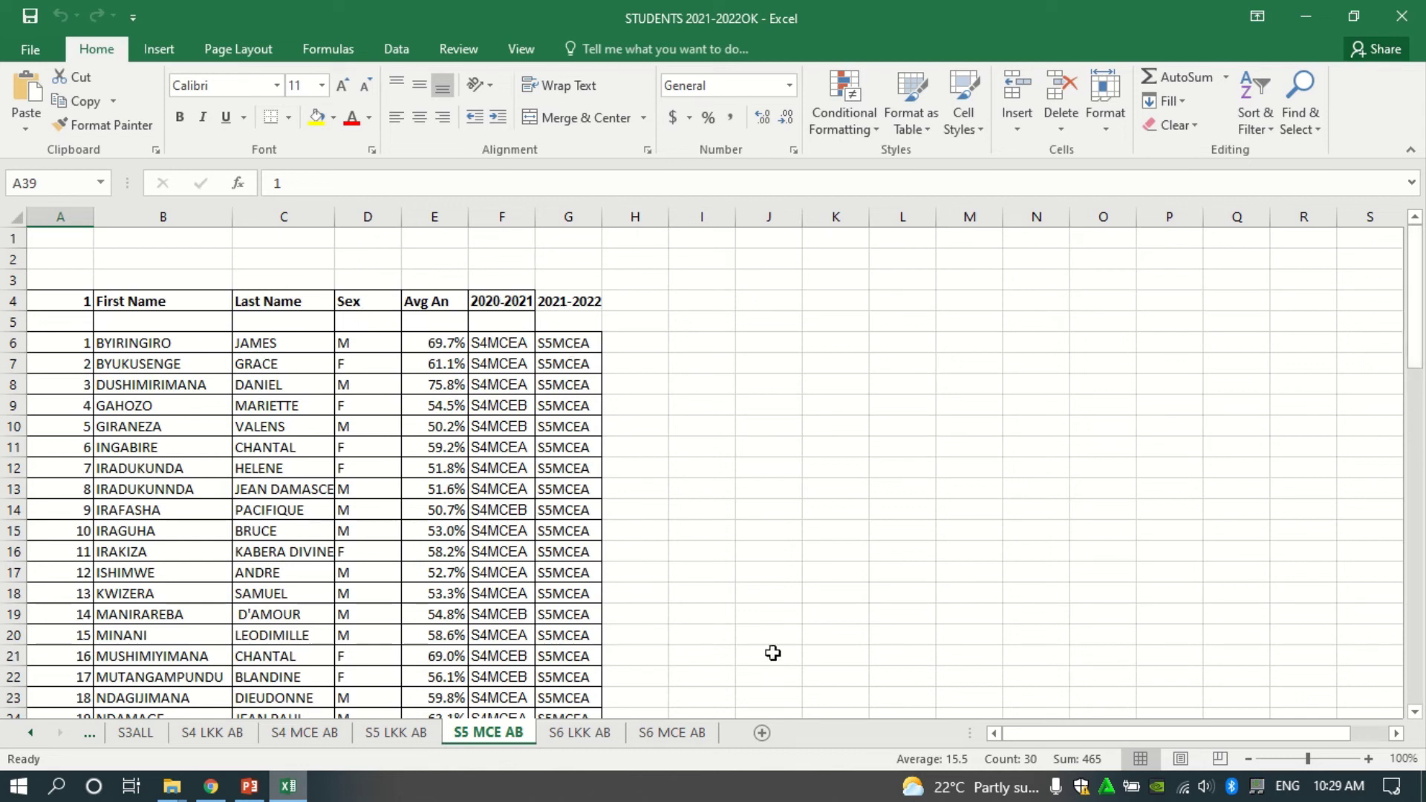
{"action": "left_click", "coordinate": [677, 735]}
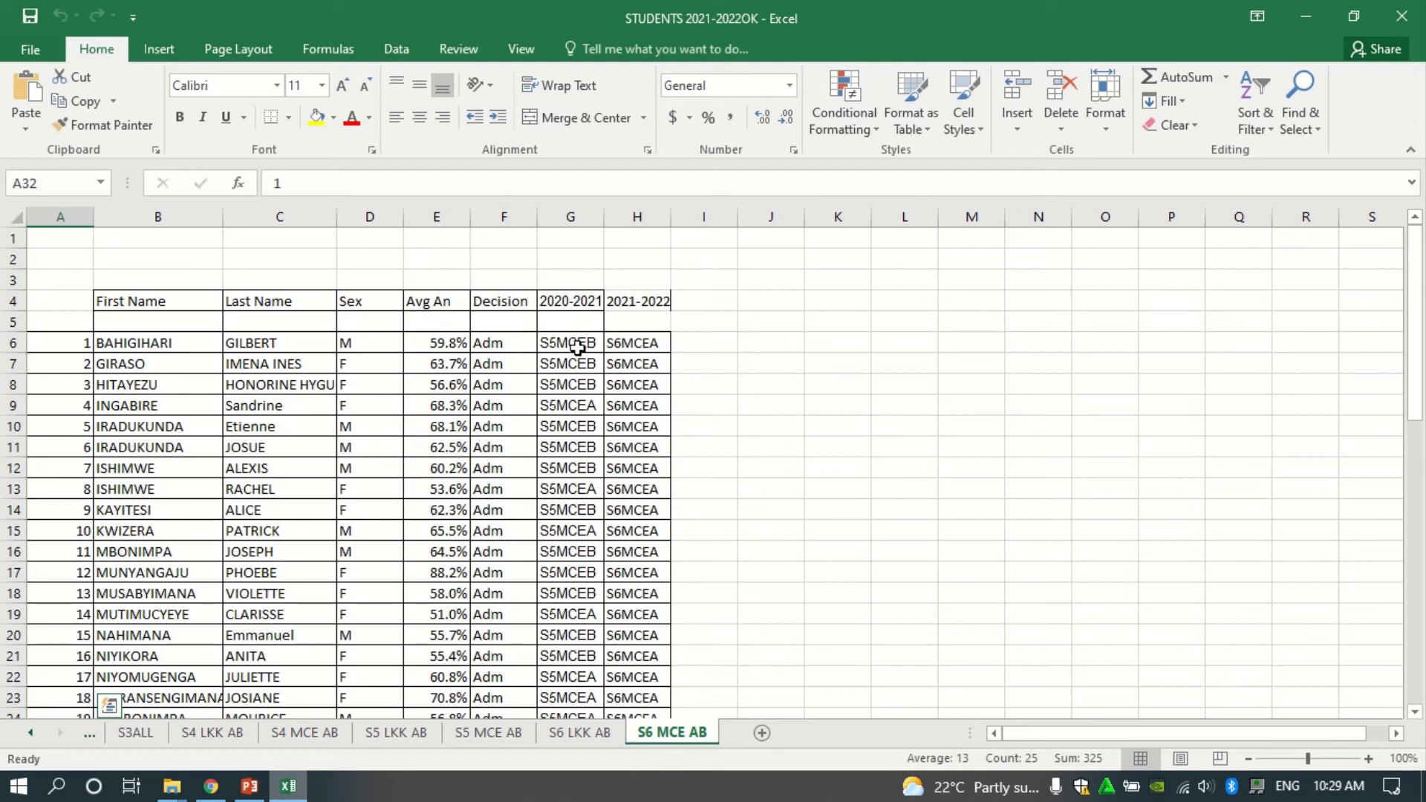
{"action": "left_click_drag", "start_coordinate": [577, 345], "coordinate": [568, 490]}
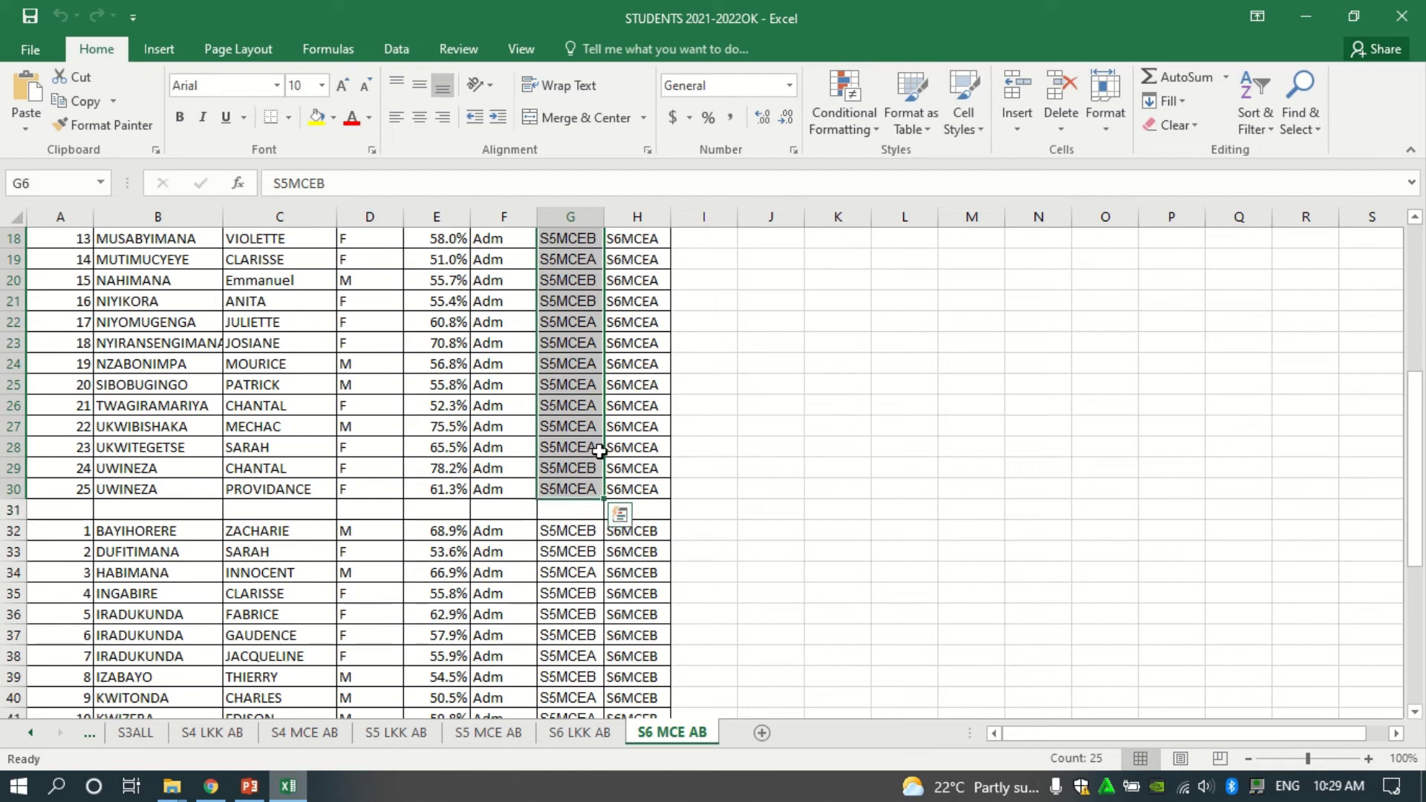
{"action": "left_click", "coordinate": [1256, 130]}
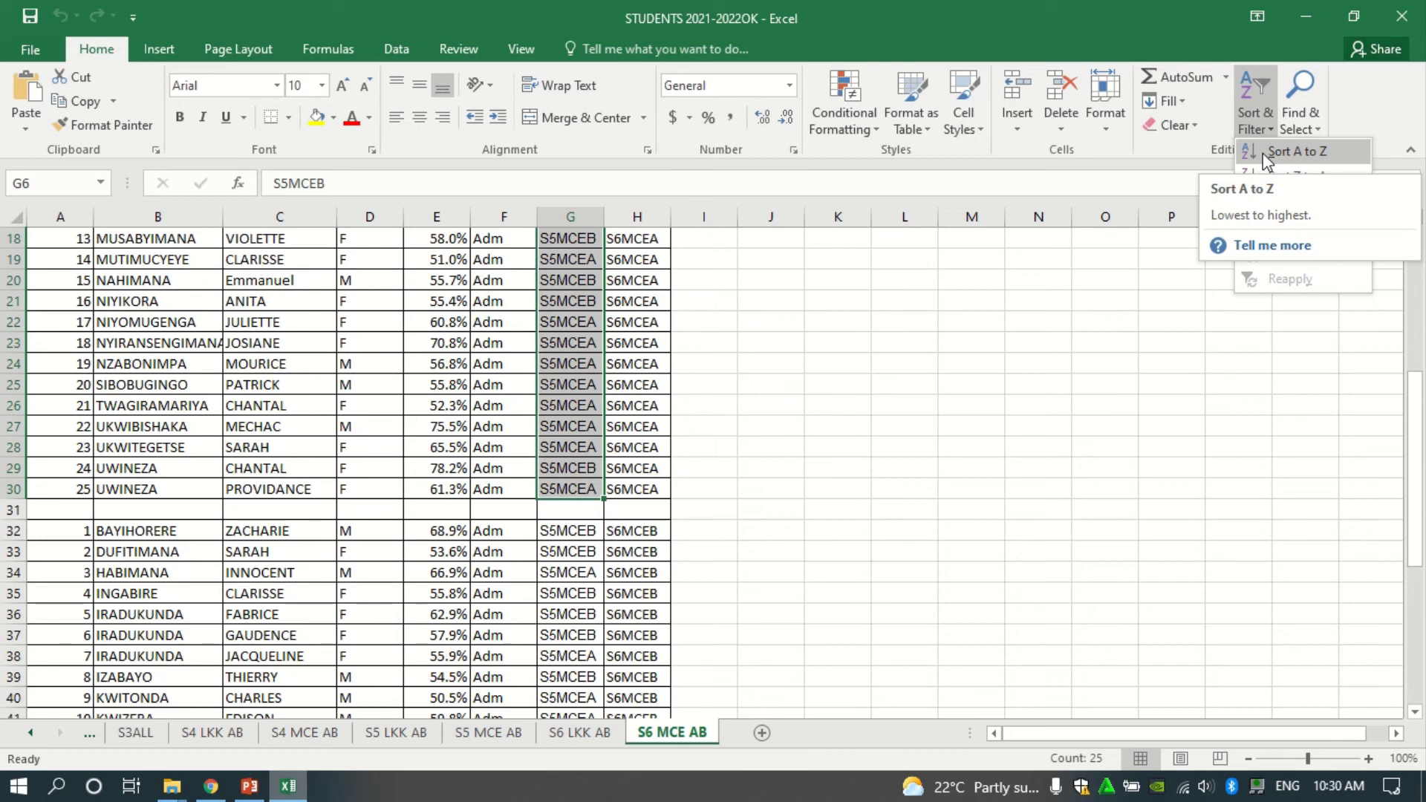
{"action": "left_click", "coordinate": [1266, 152]}
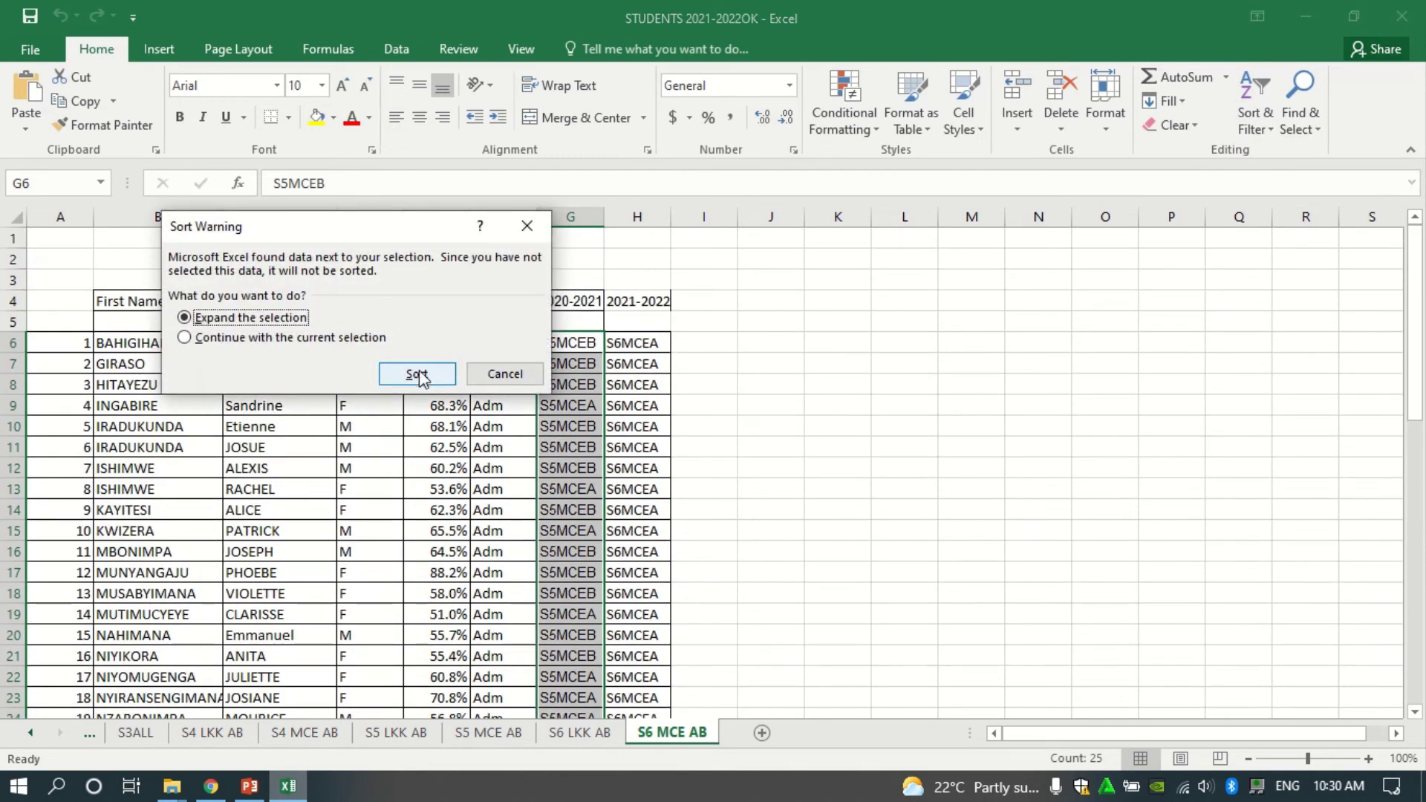
{"action": "left_click", "coordinate": [418, 375]}
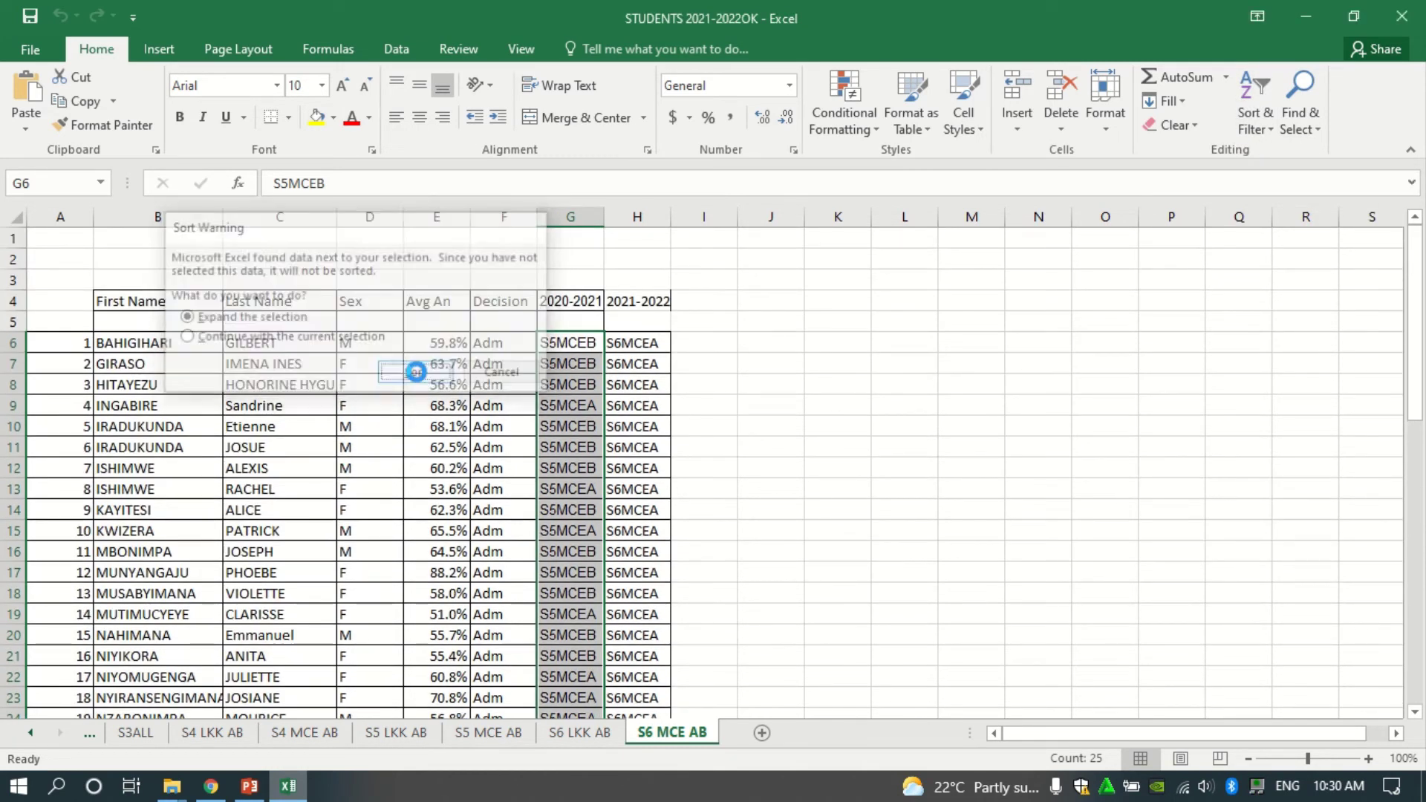
{"action": "left_click", "coordinate": [569, 384]}
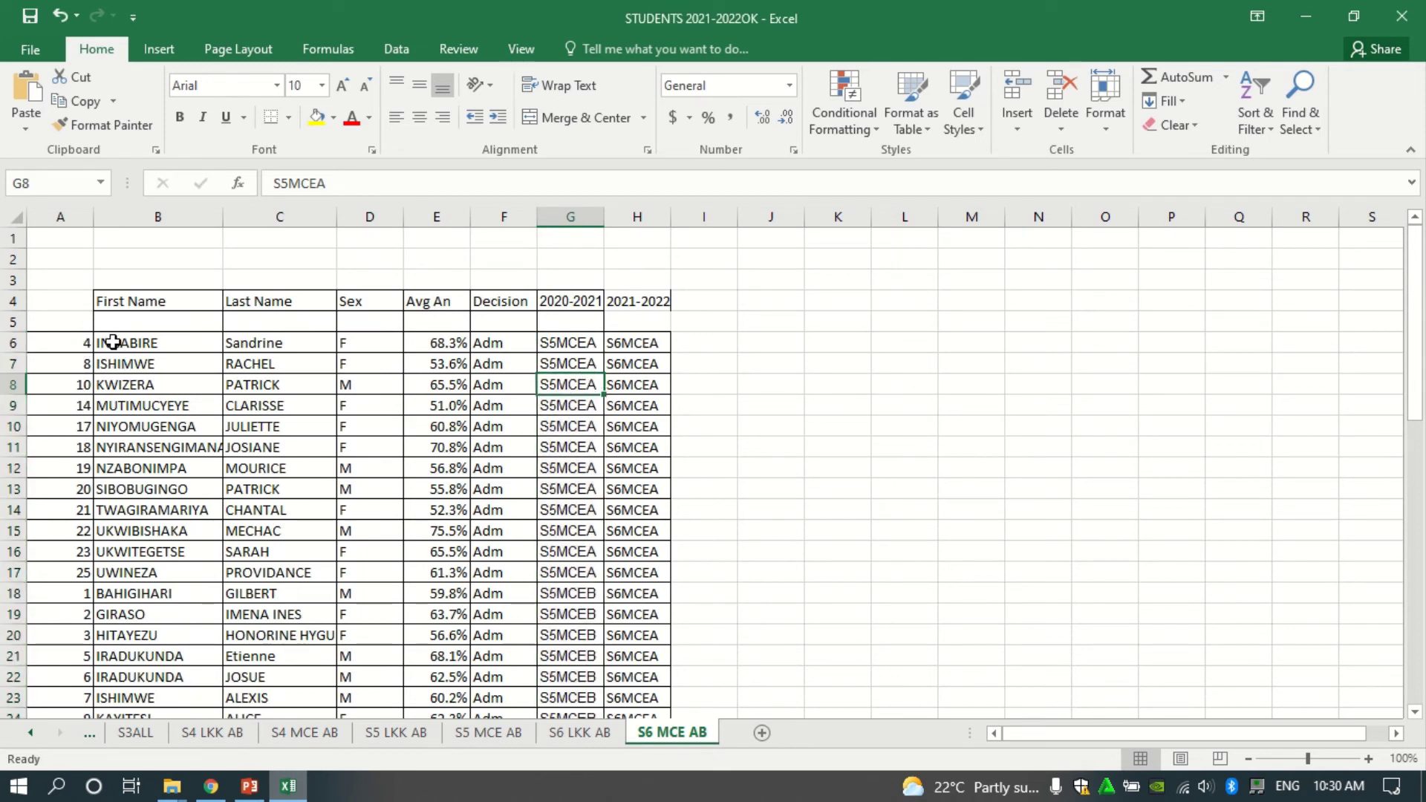
Colour the text of the S5MCEA student rows red, from the first name through the 2020-2021 class column.
{"action": "left_click_drag", "start_coordinate": [112, 342], "coordinate": [566, 570]}
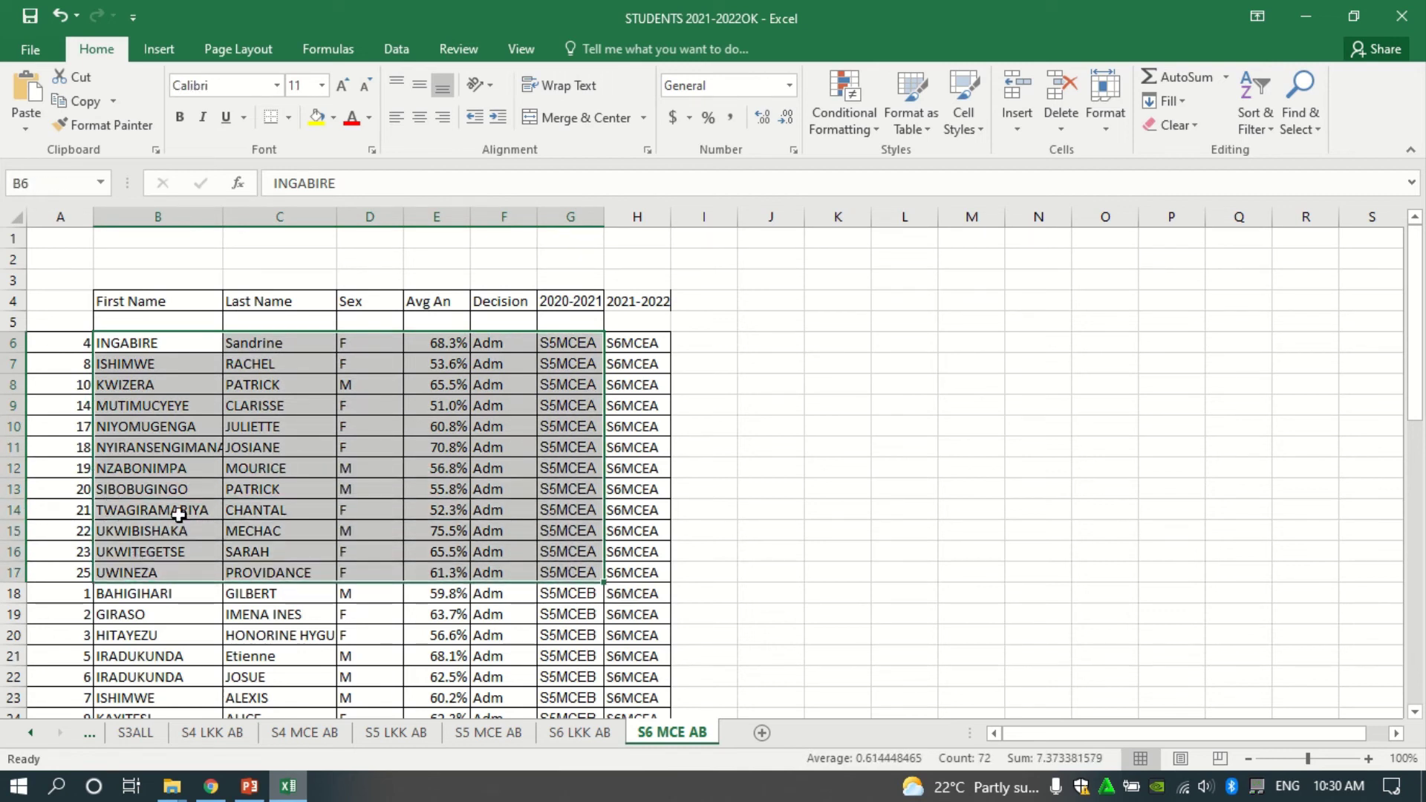
{"action": "left_click", "coordinate": [352, 119]}
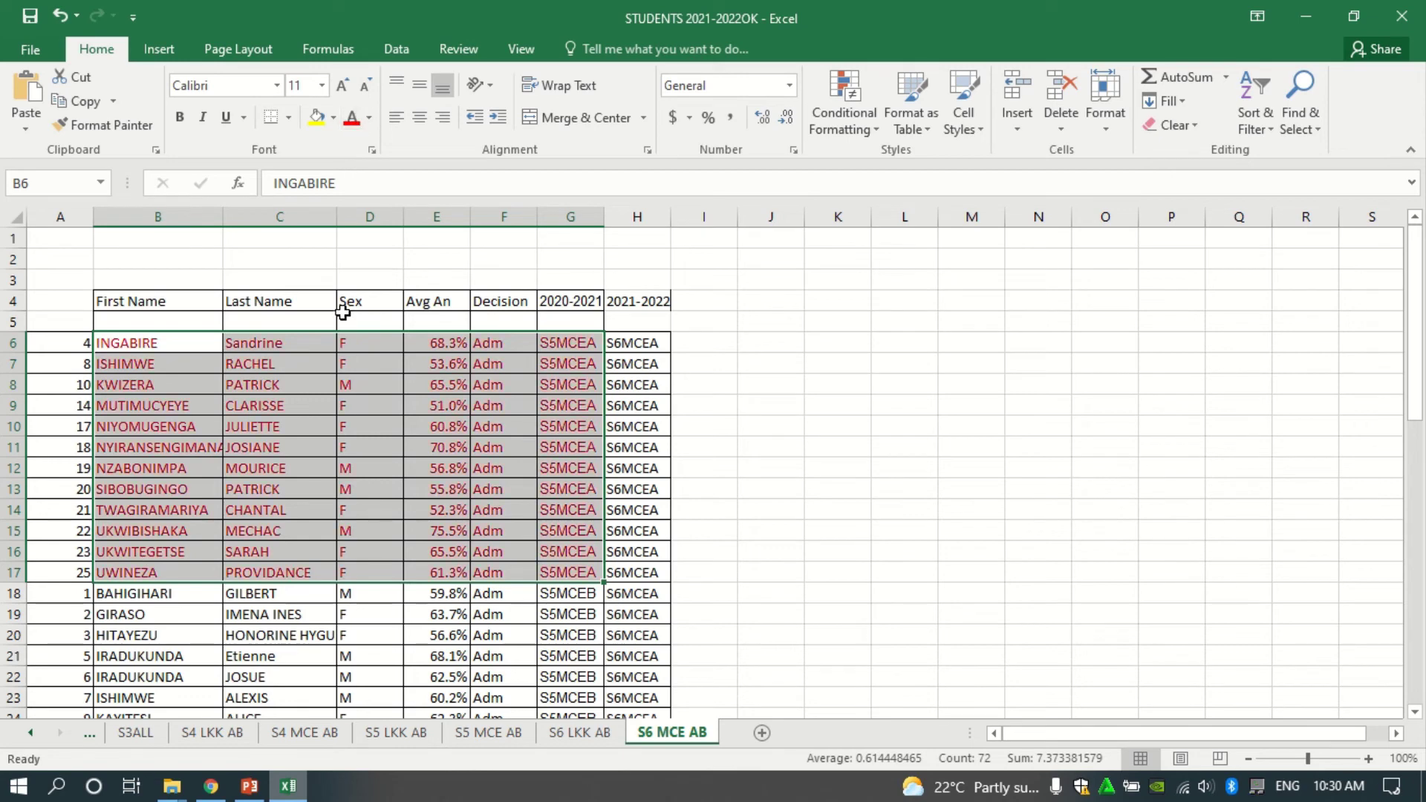
{"action": "left_click", "coordinate": [323, 408]}
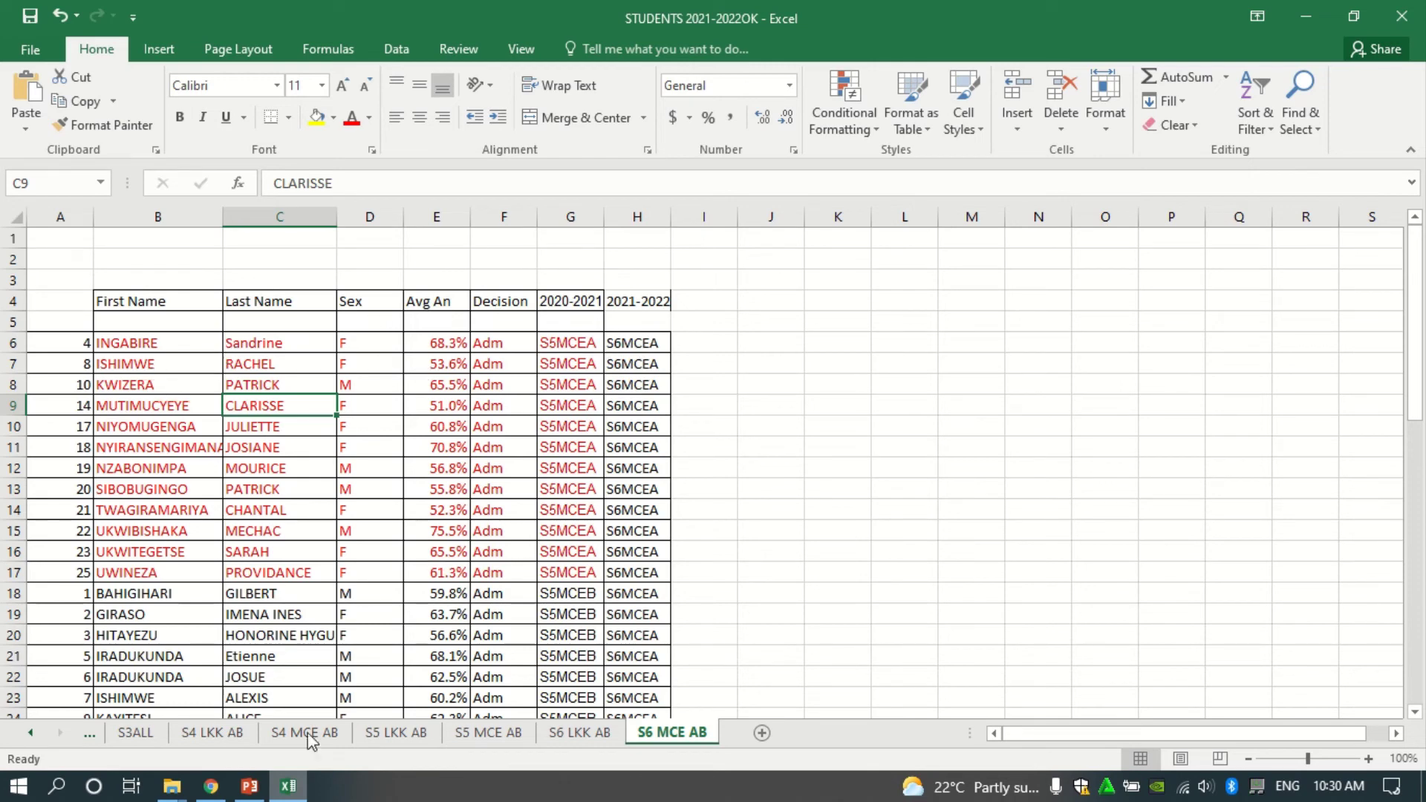
Back in SDMS, enter the first red-marked student's surname in the student search field and tick that student for registration.
{"action": "left_click", "coordinate": [212, 787]}
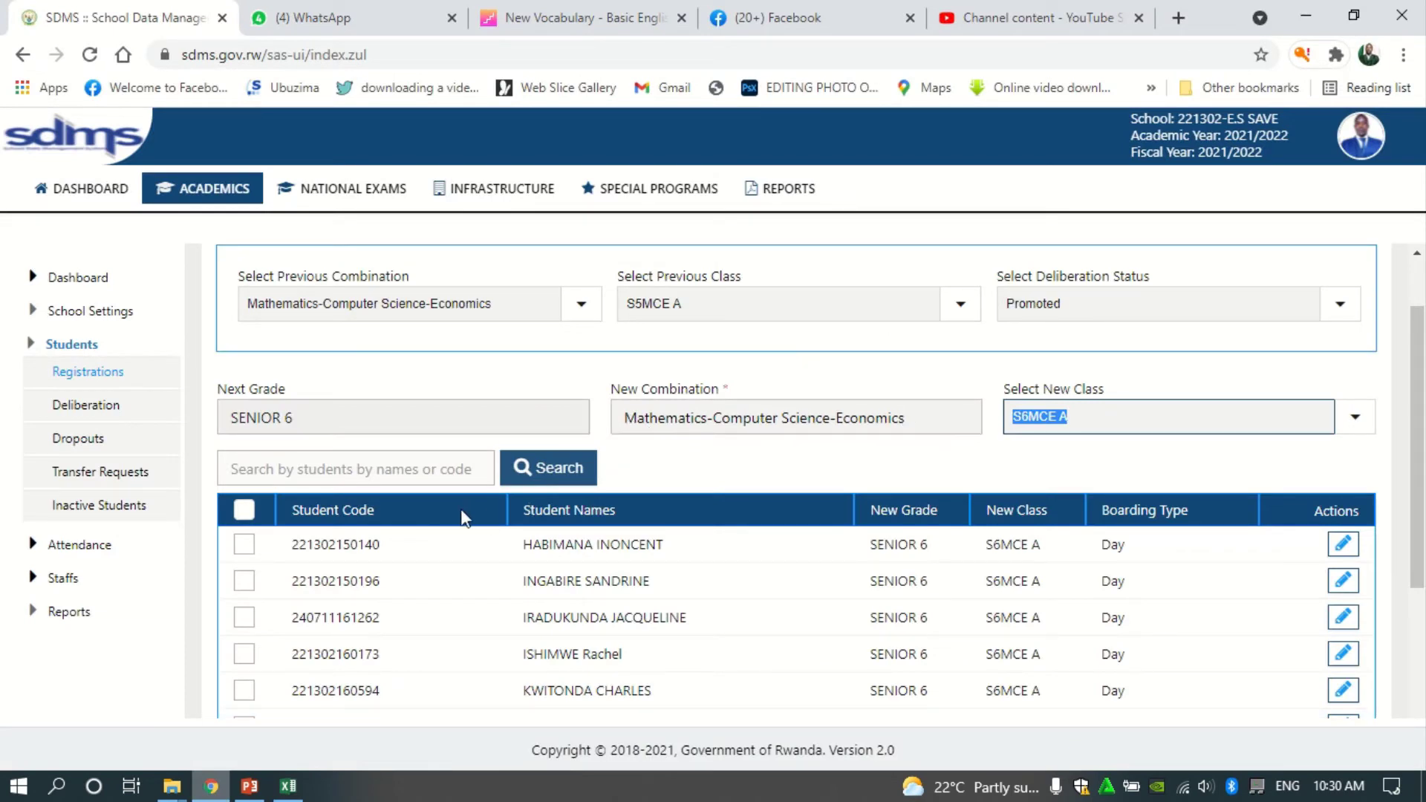
{"action": "left_click", "coordinate": [409, 471]}
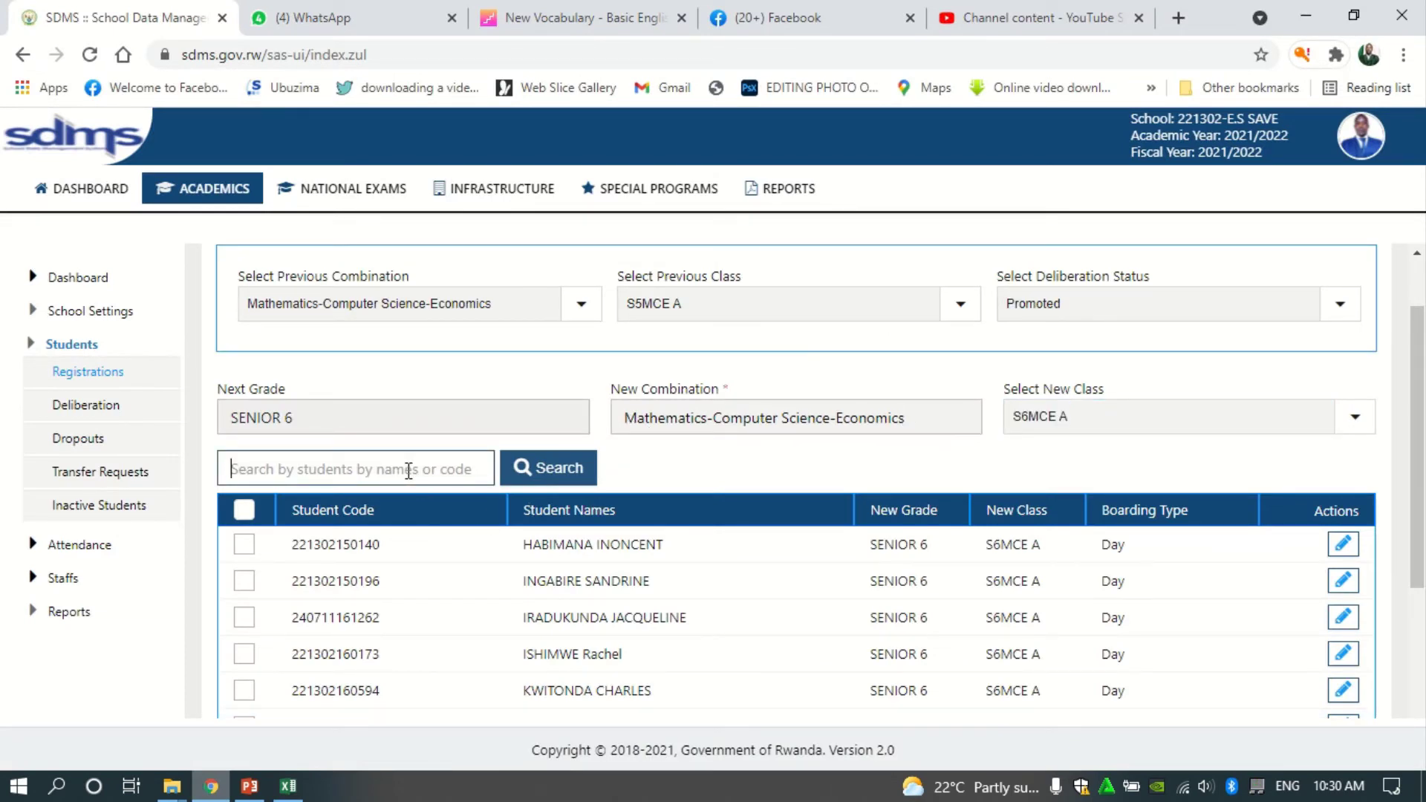
{"action": "type", "text": "INGABIRE"}
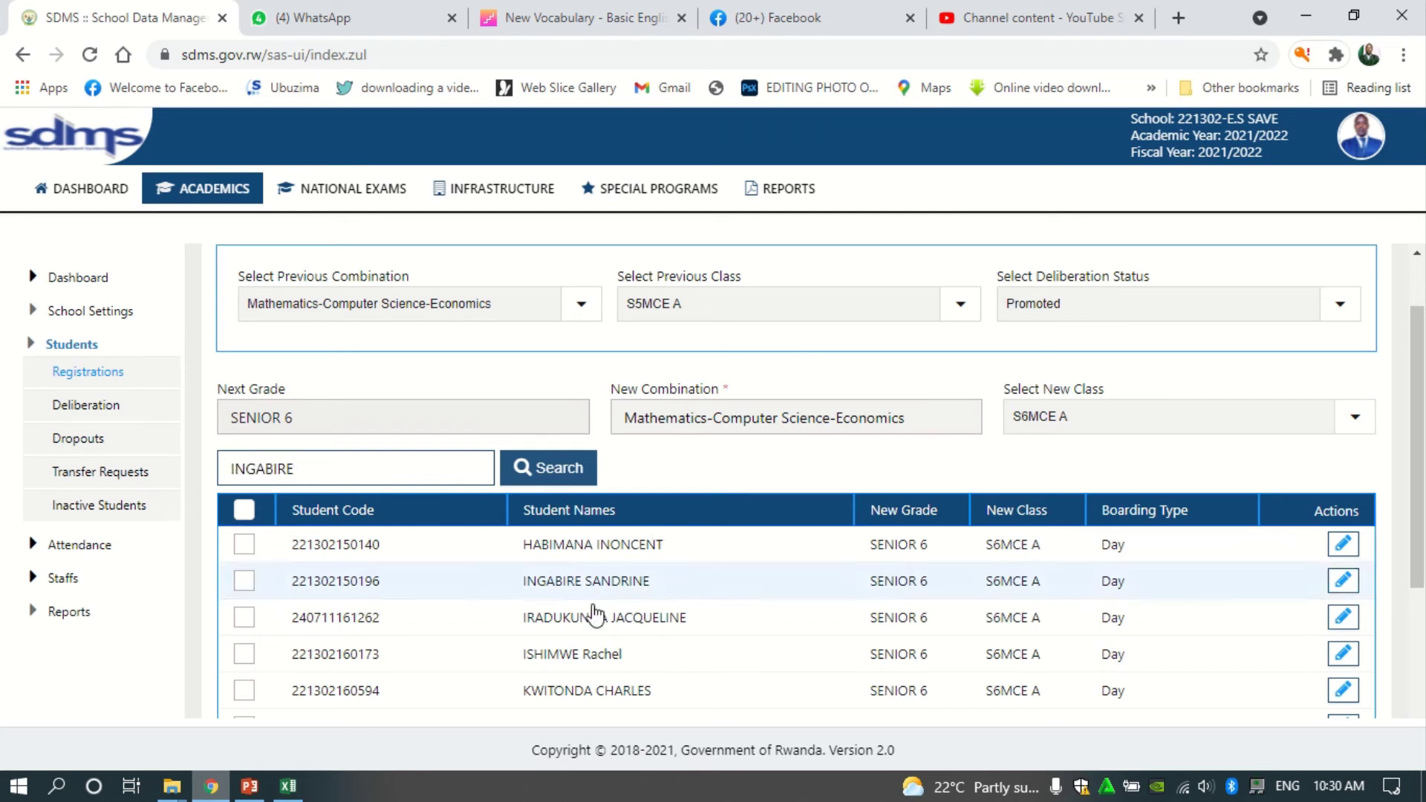
{"action": "left_click", "coordinate": [247, 581]}
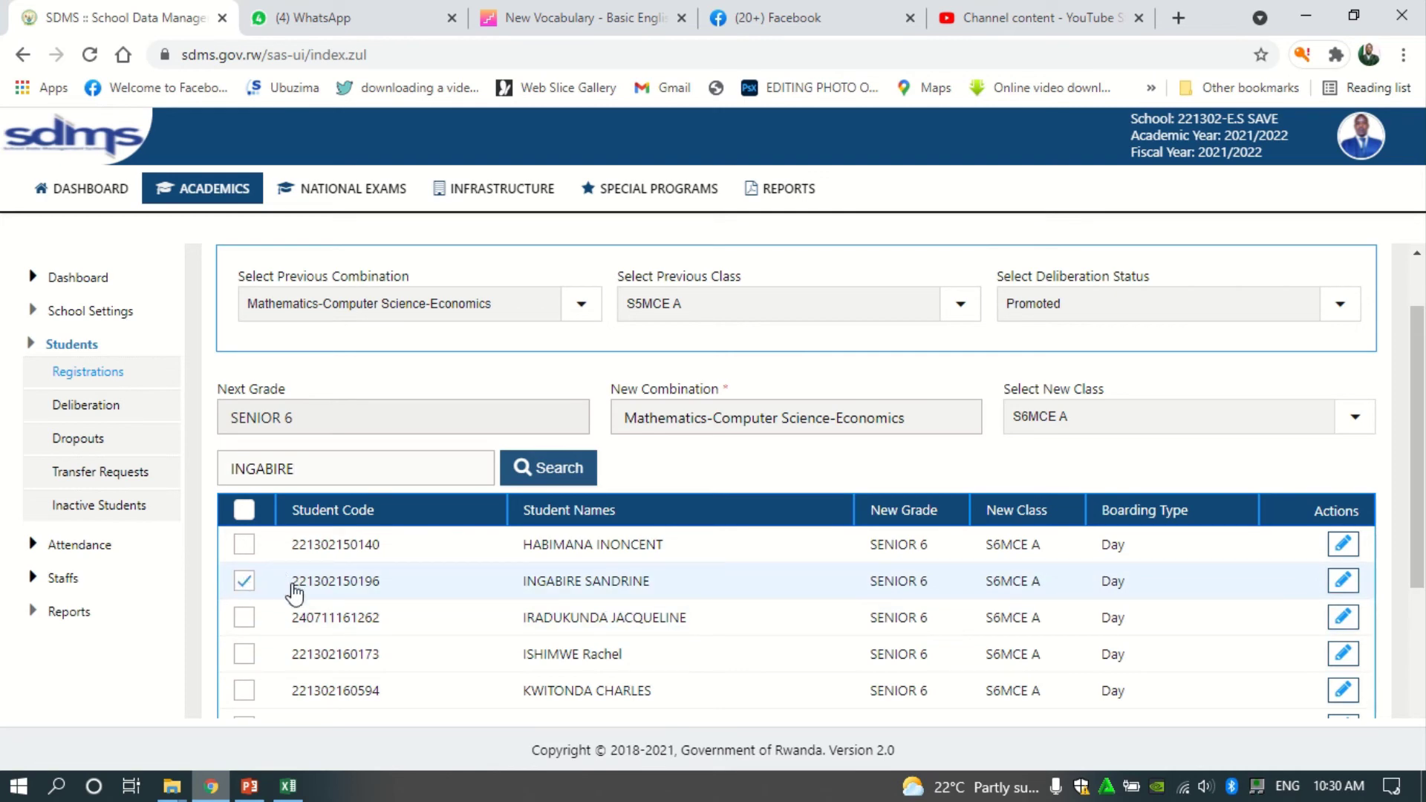
Tick the next three red-marked S5MCEA students in the SDMS registration list, checking their names against the Excel S6 MCE AB sheet.
{"action": "left_click", "coordinate": [288, 787]}
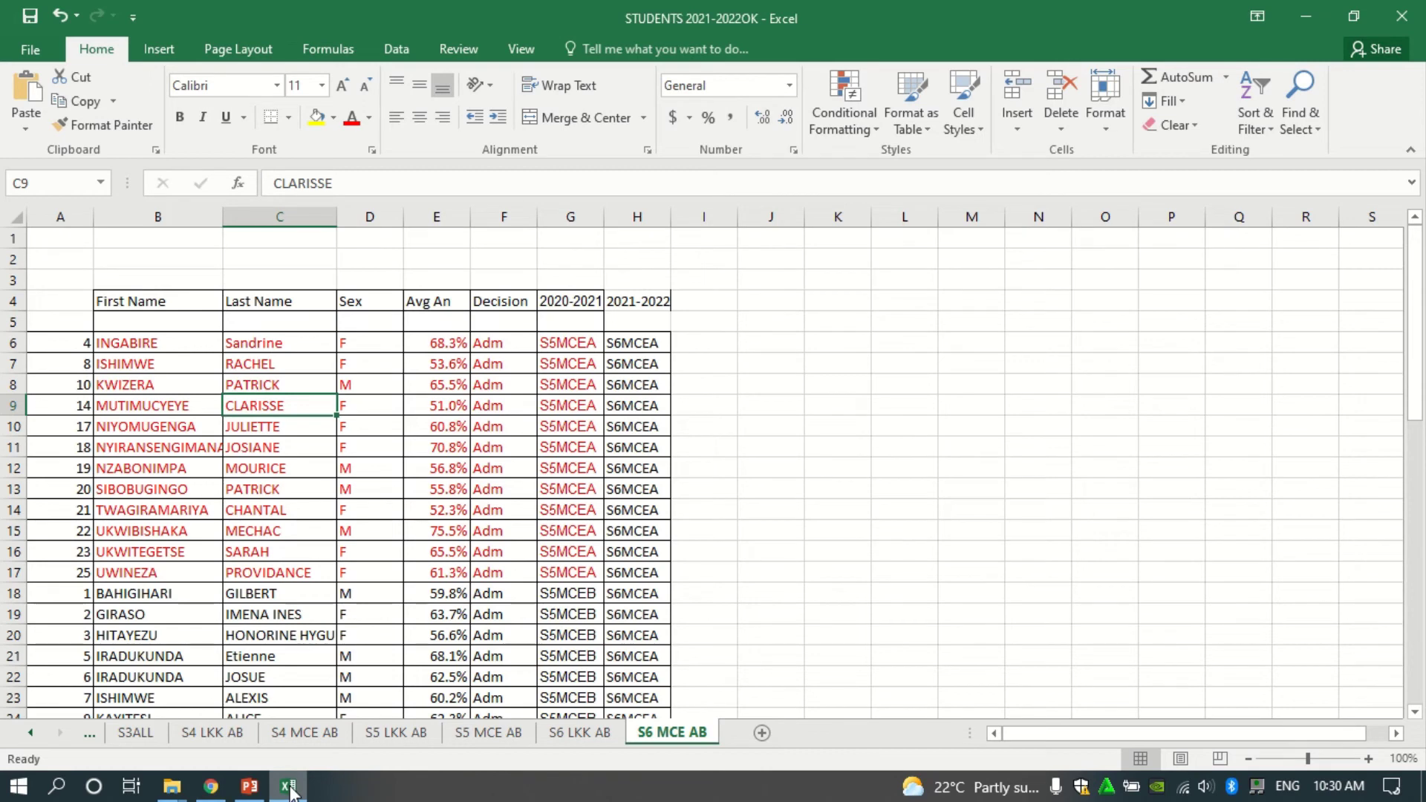
{"action": "left_click", "coordinate": [288, 787]}
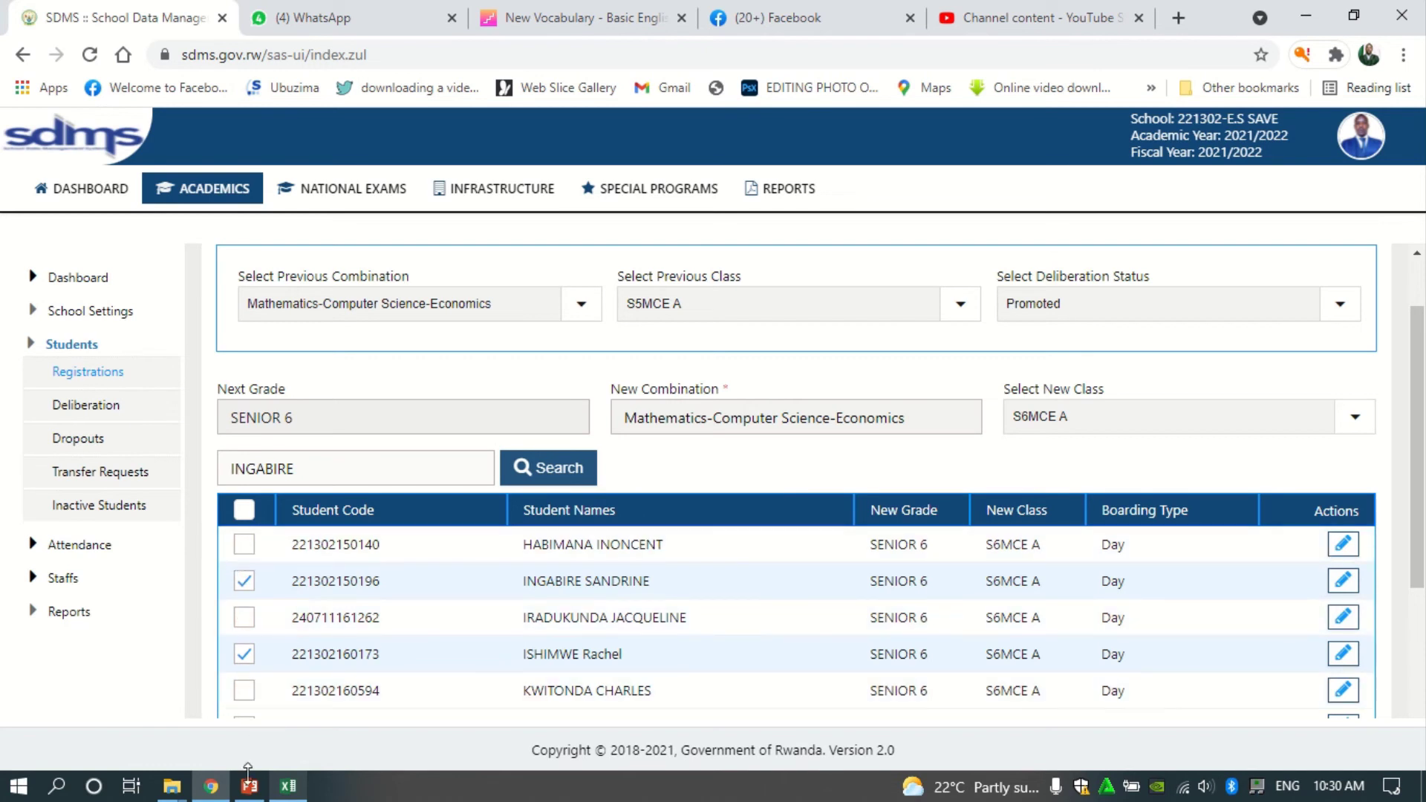
{"action": "left_click", "coordinate": [288, 786]}
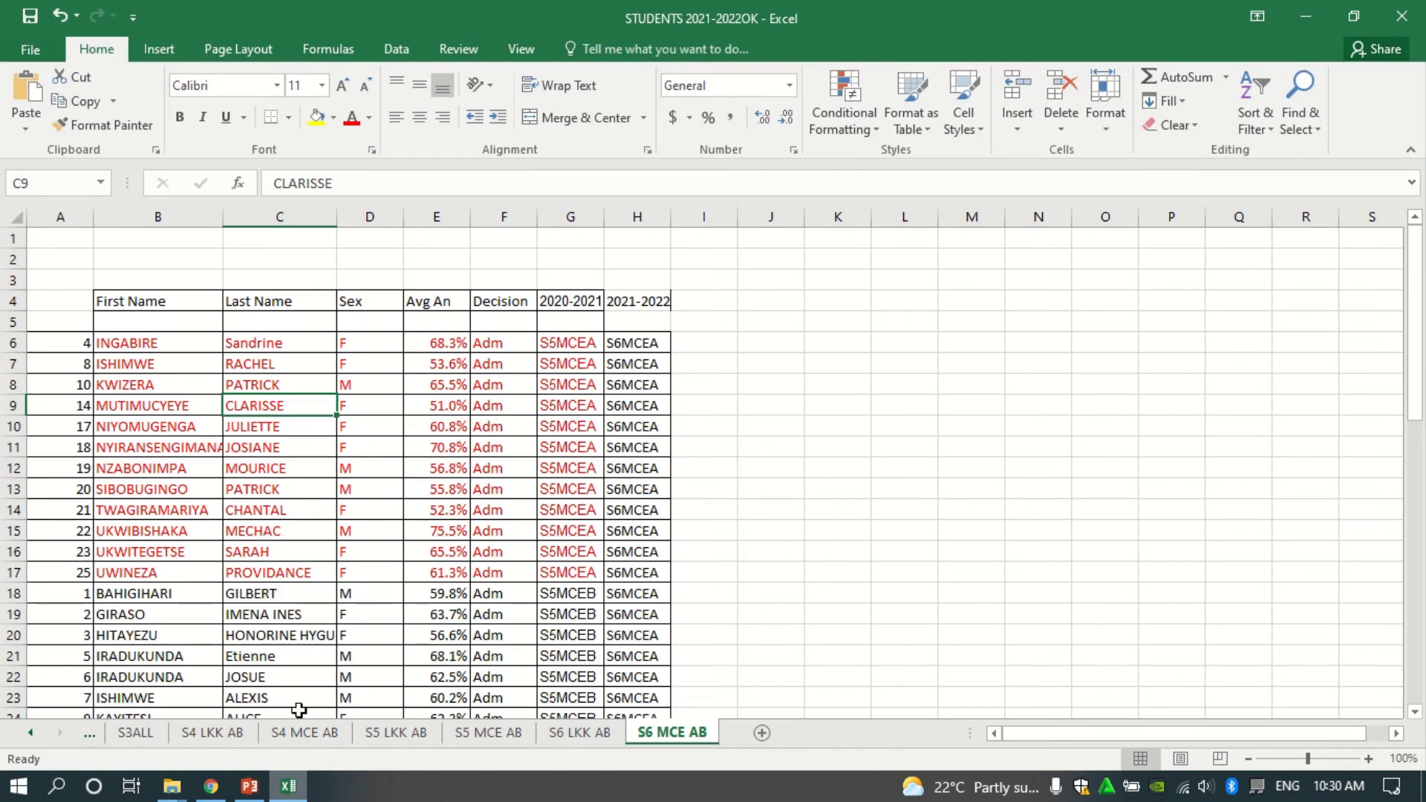
{"action": "left_click", "coordinate": [220, 787]}
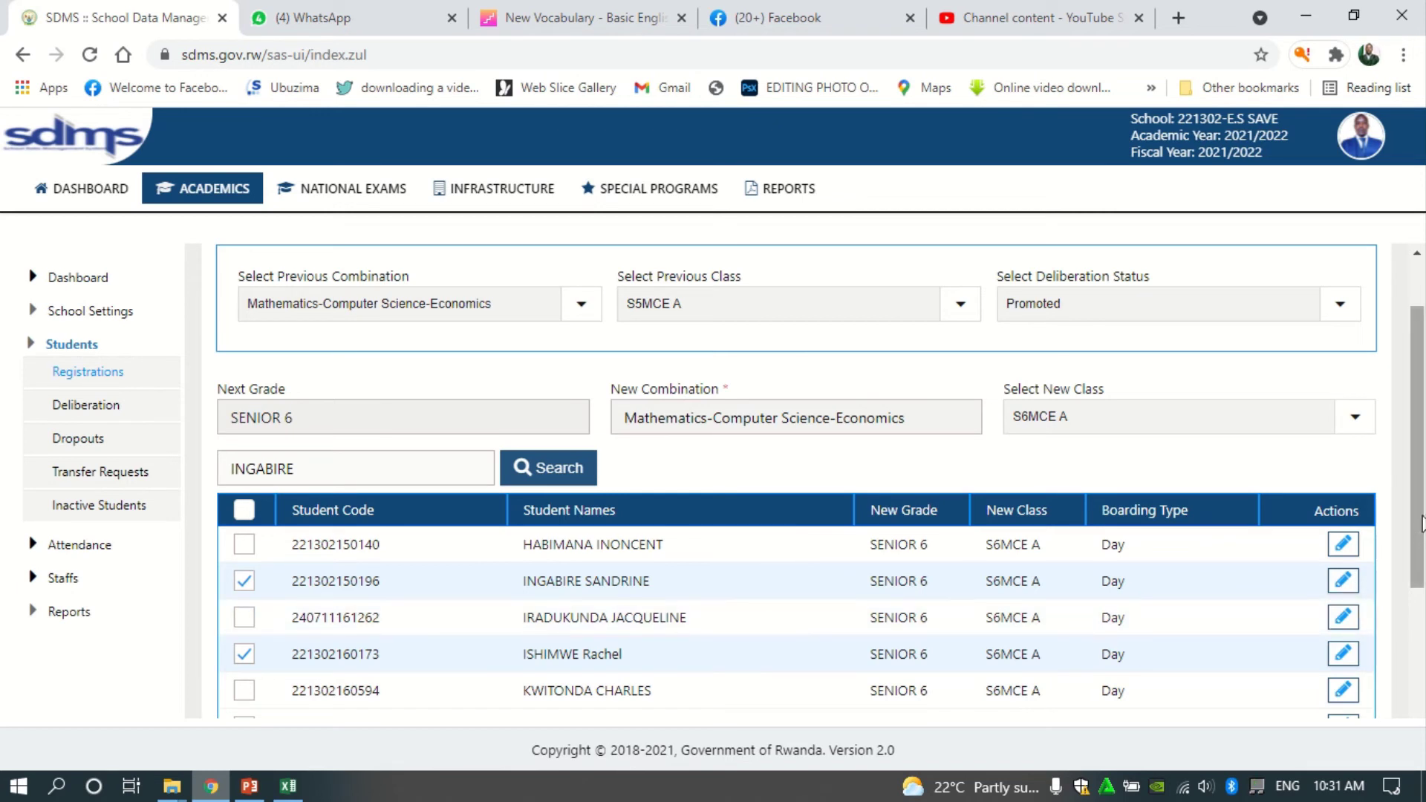
{"action": "scroll", "coordinate": [1421, 542], "scroll_direction": "down", "scroll_amount": 2}
{"action": "scroll", "coordinate": [1421, 542], "scroll_direction": "down", "scroll_amount": 2}
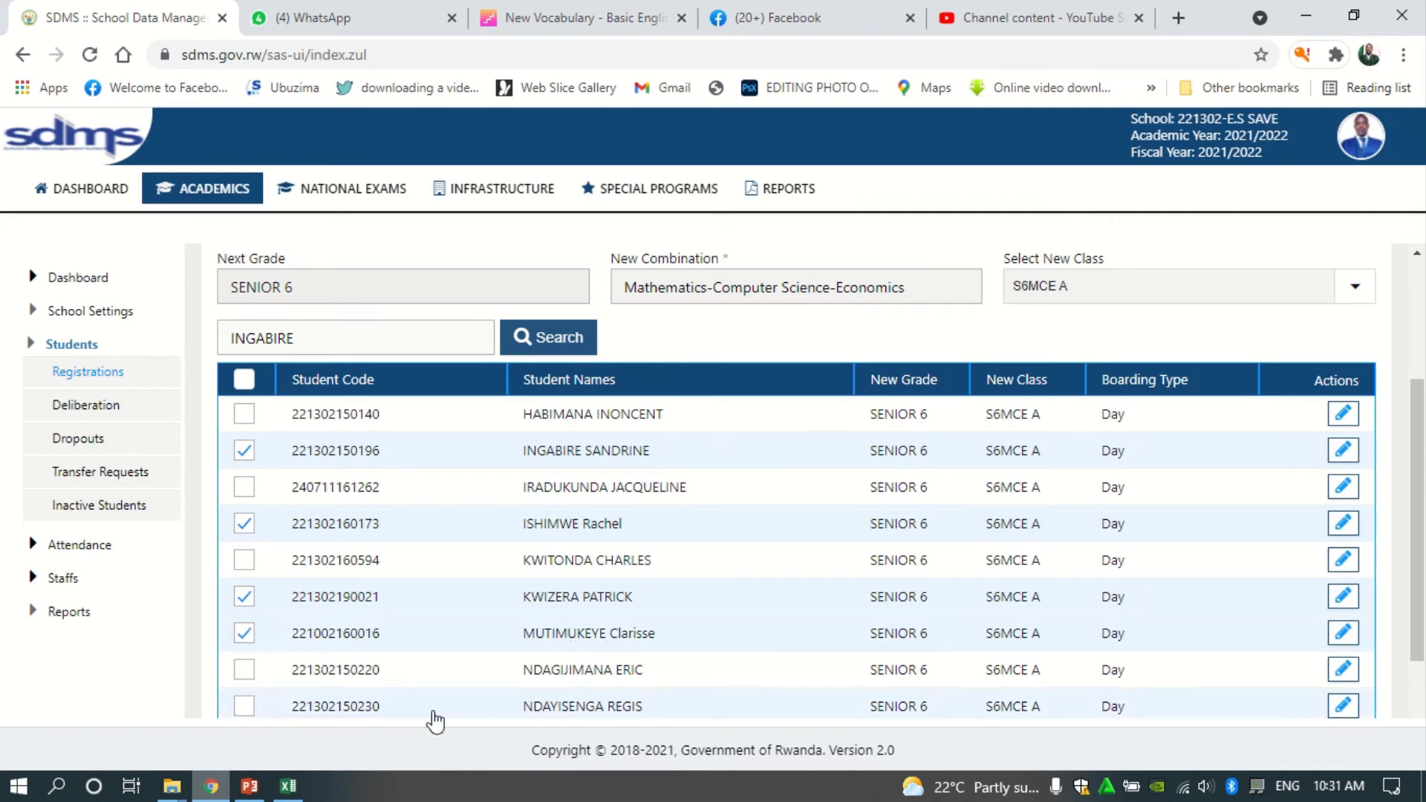
{"action": "left_click", "coordinate": [277, 791]}
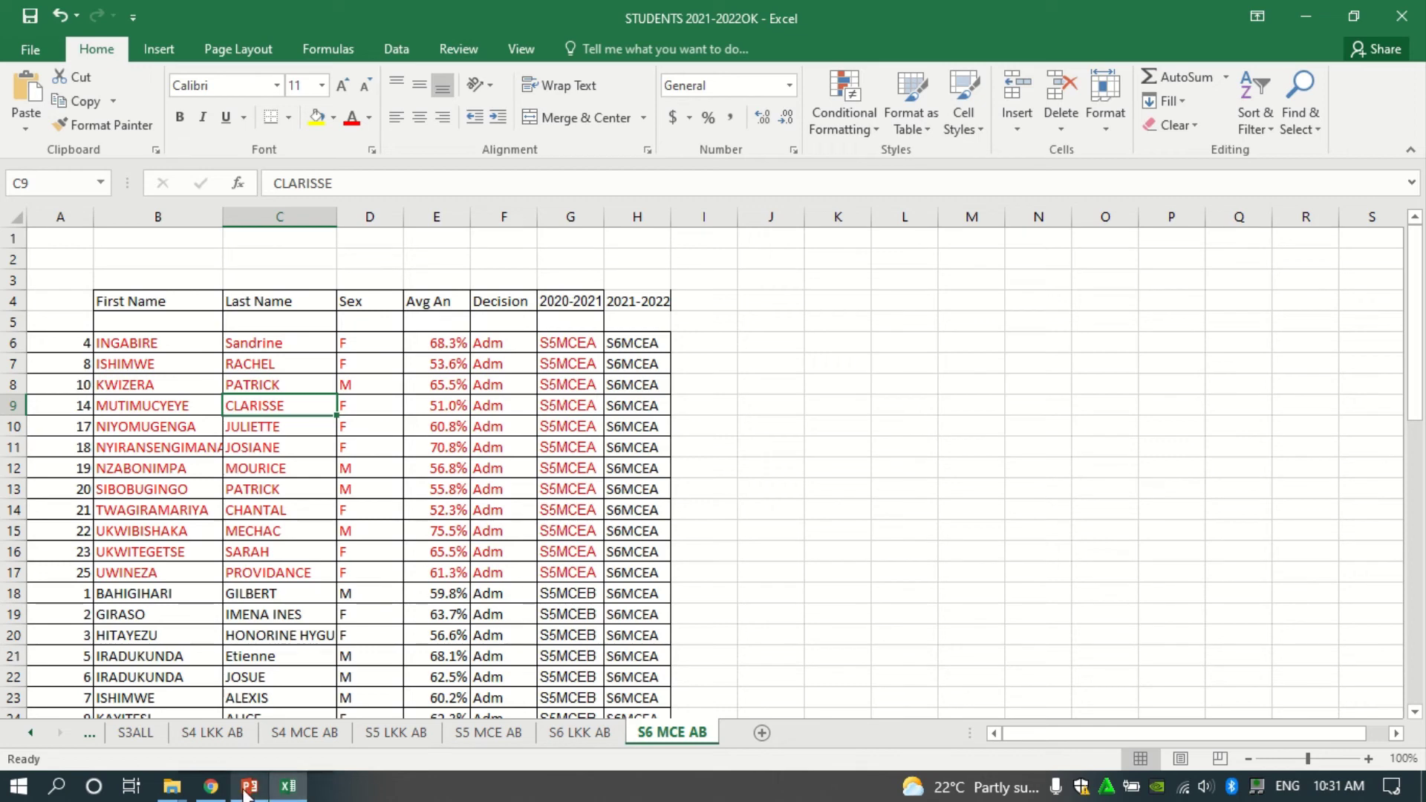
{"action": "left_click", "coordinate": [211, 786]}
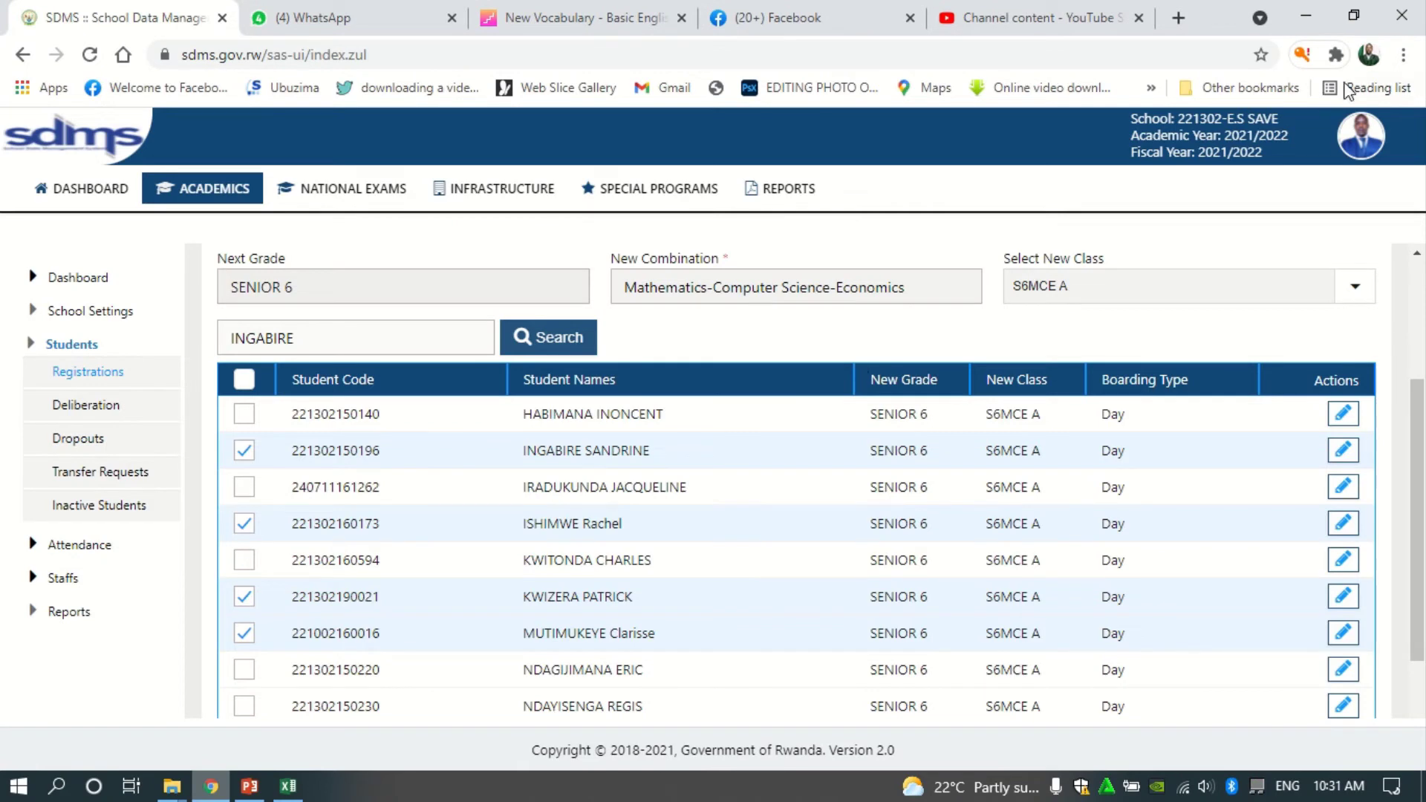
Restore the SDMS browser window to a smaller size and place it beside the Excel class list, keeping the student names readable.
{"action": "left_click", "coordinate": [1354, 17]}
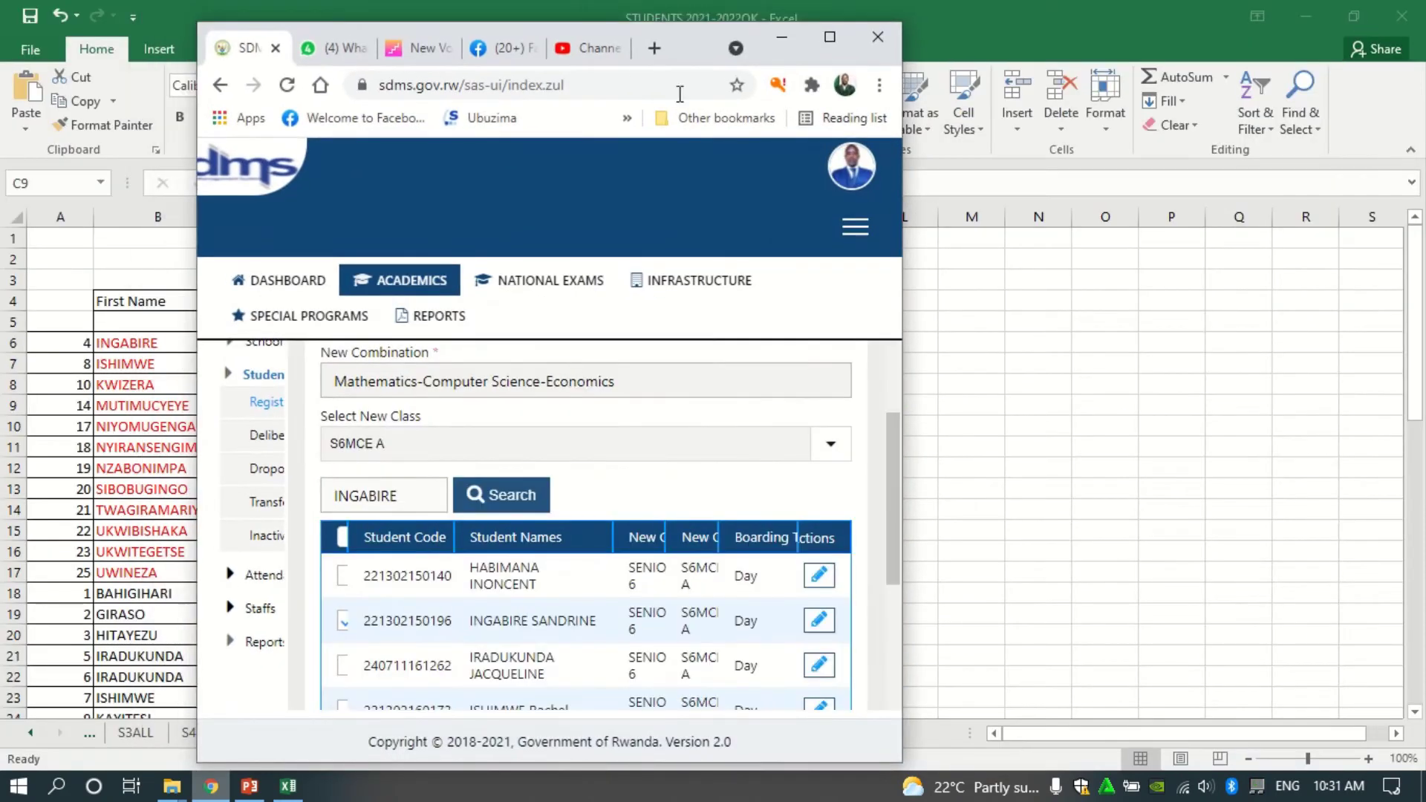
{"action": "left_click_drag", "start_coordinate": [750, 43], "coordinate": [1157, 2]}
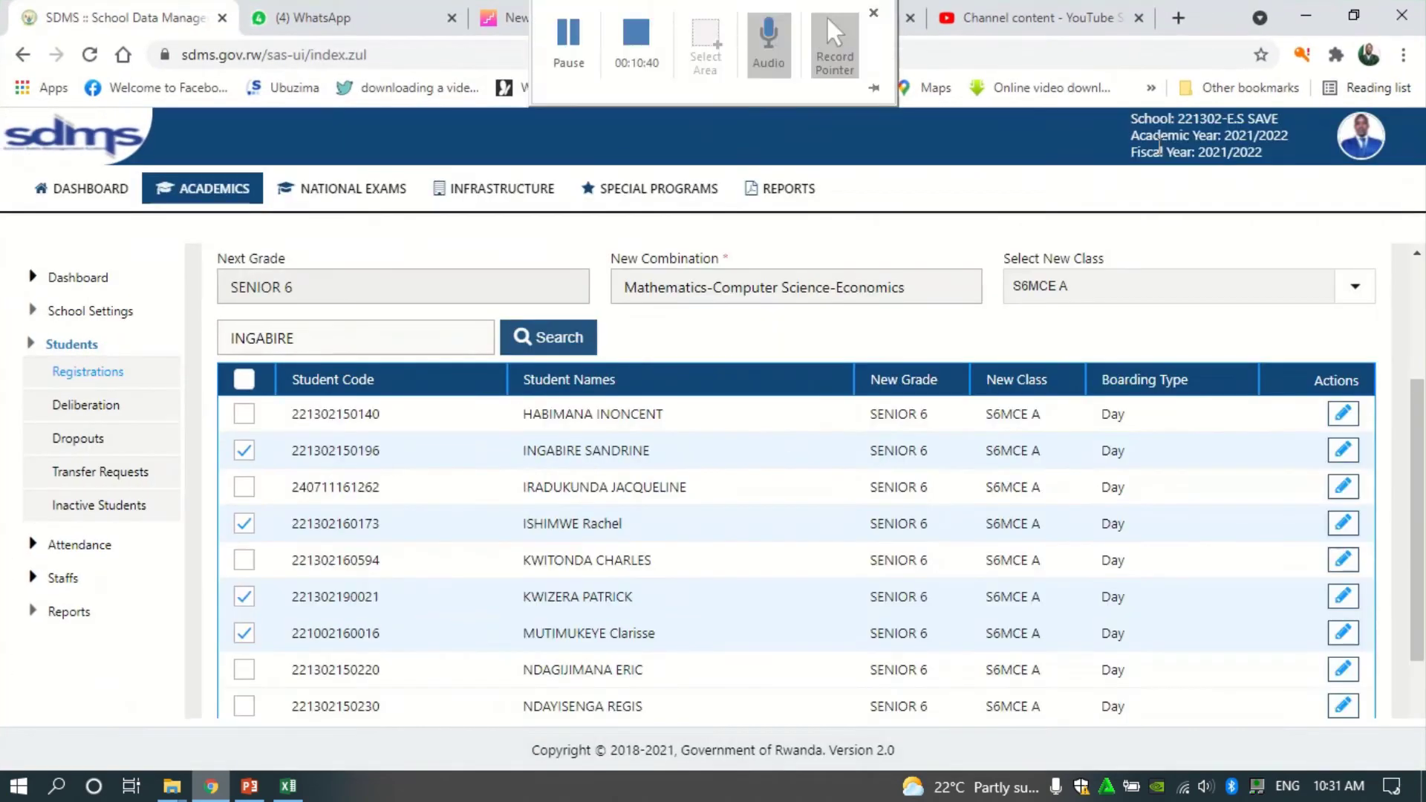
{"action": "left_click", "coordinate": [1352, 16]}
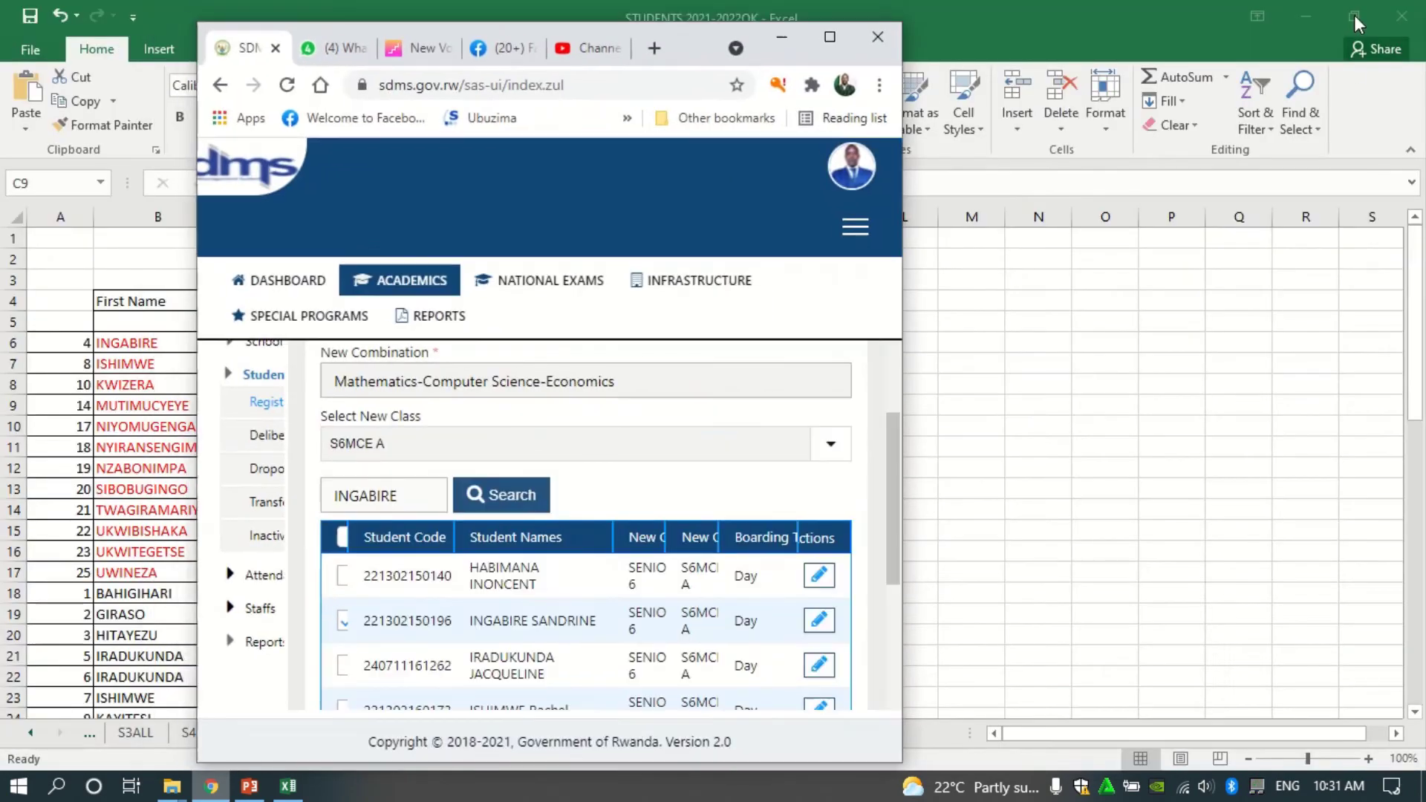
{"action": "left_click_drag", "start_coordinate": [653, 72], "coordinate": [1109, 76]}
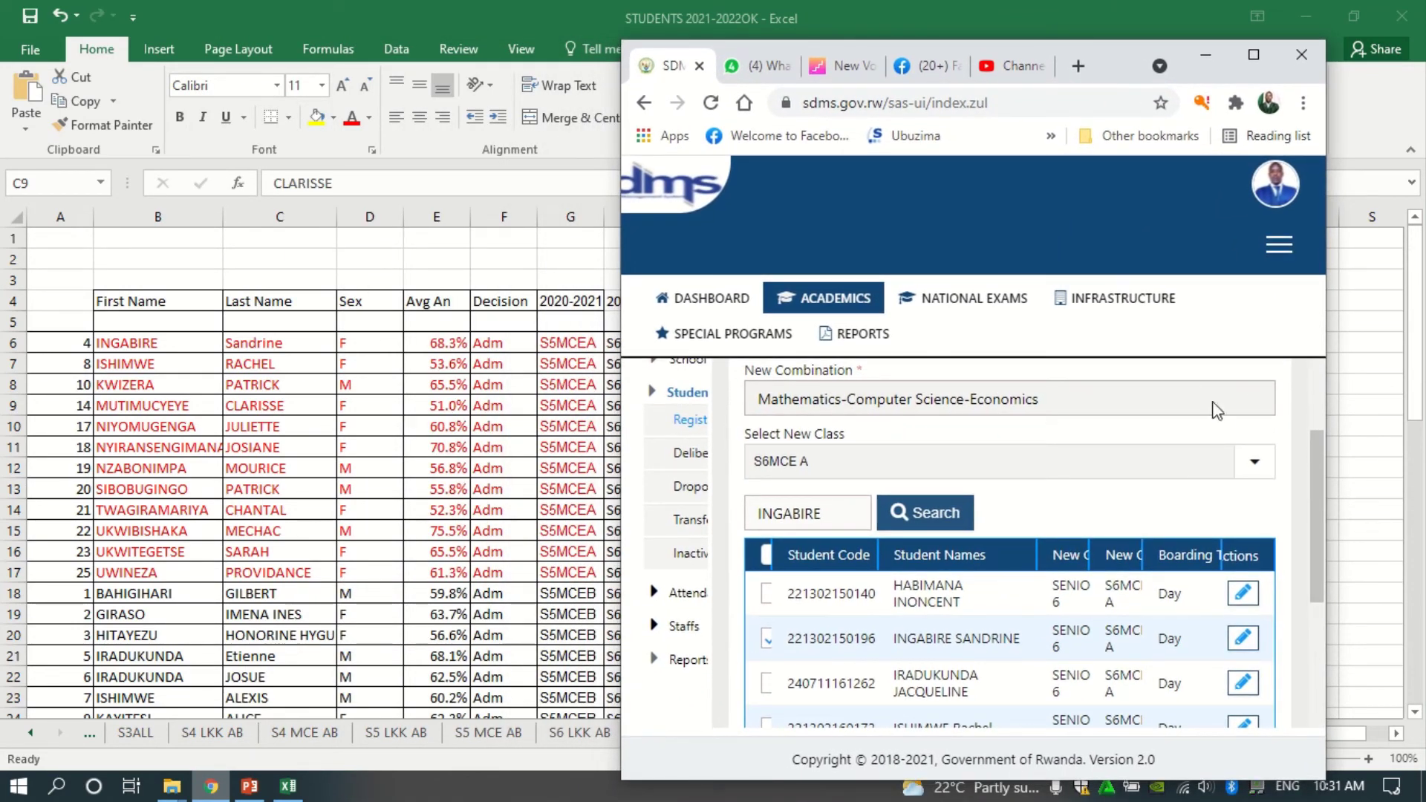
Tick the last student on page 1 of the SDMS registration list, and widen the browser window to show the full checkboxes.
{"action": "left_click_drag", "start_coordinate": [1317, 462], "coordinate": [1317, 512]}
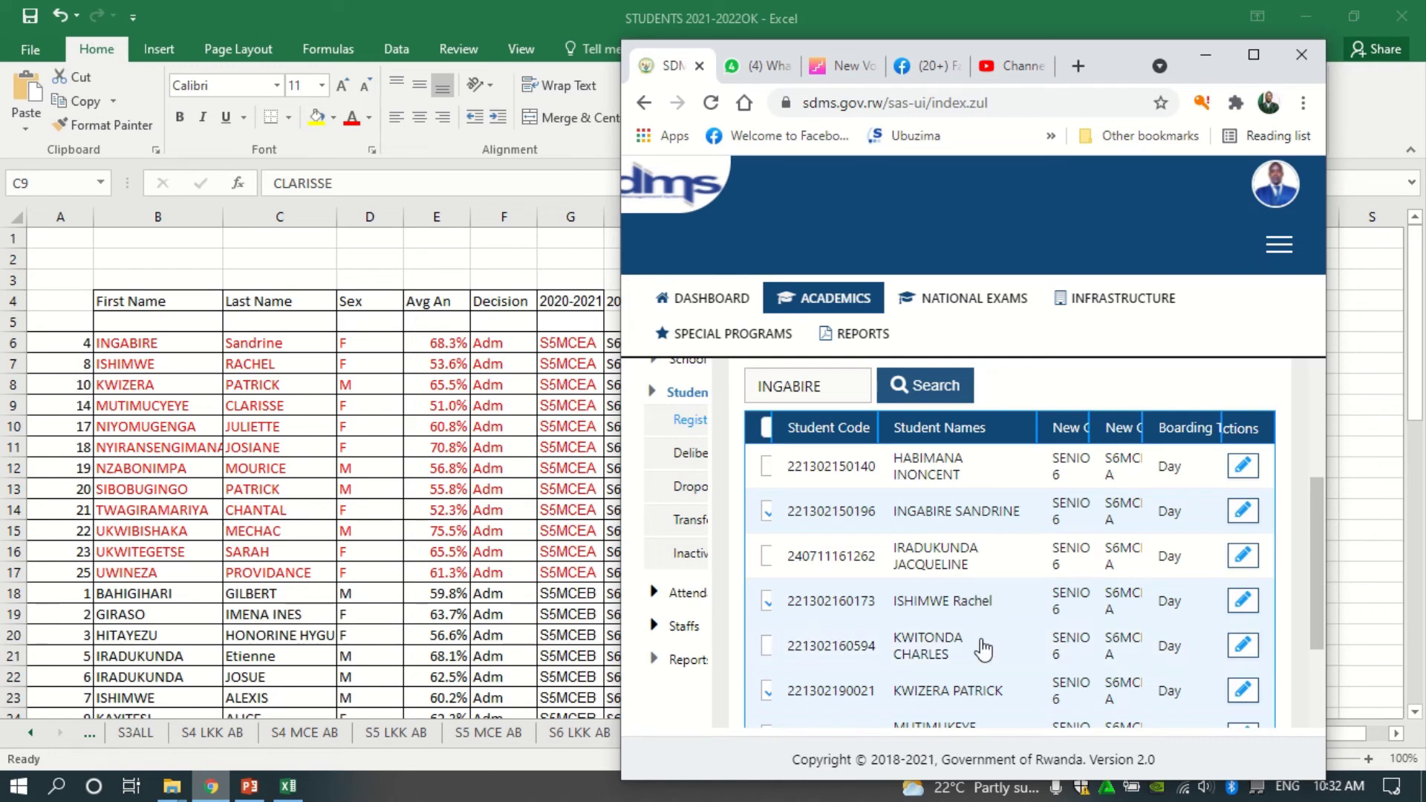
{"action": "left_click_drag", "start_coordinate": [1313, 546], "coordinate": [1316, 661]}
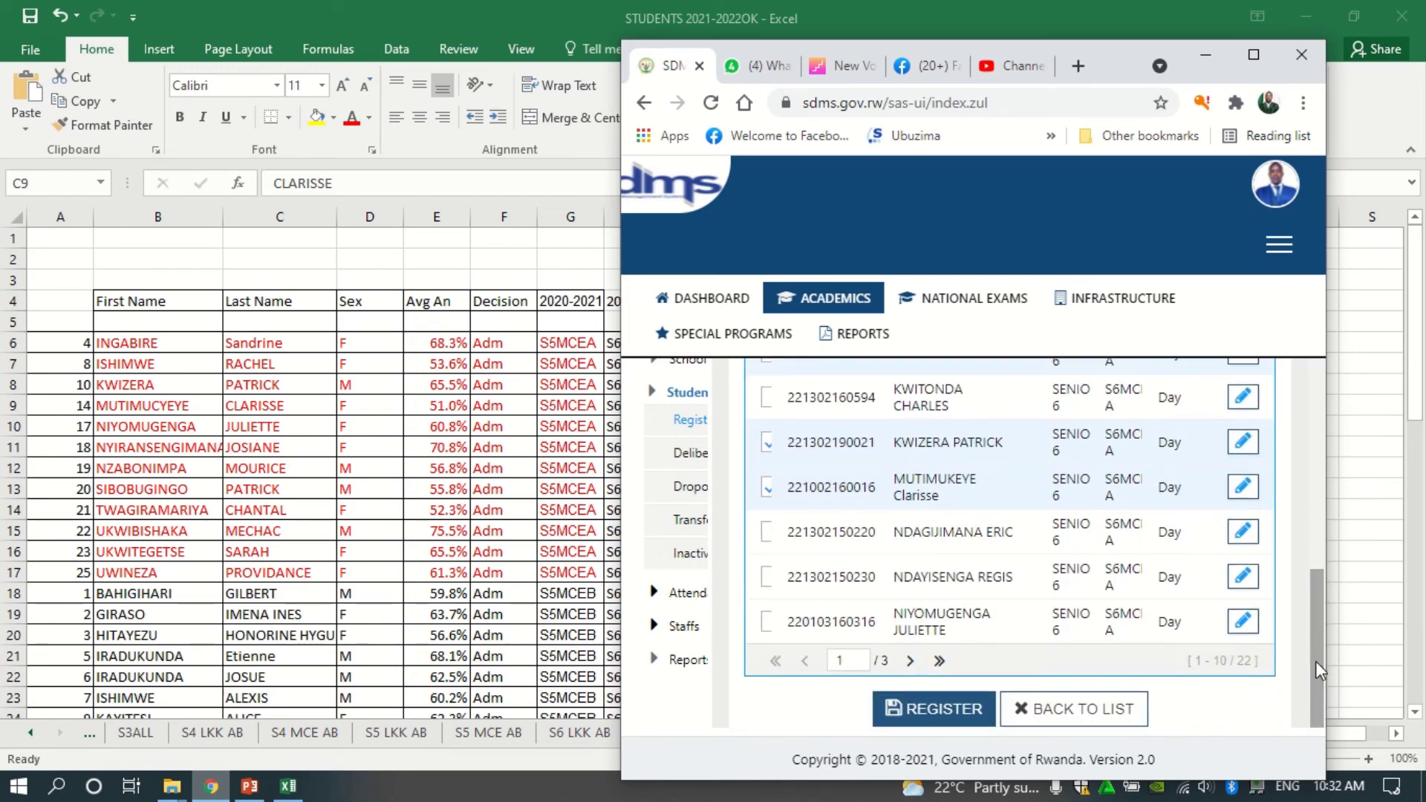
{"action": "left_click", "coordinate": [767, 622]}
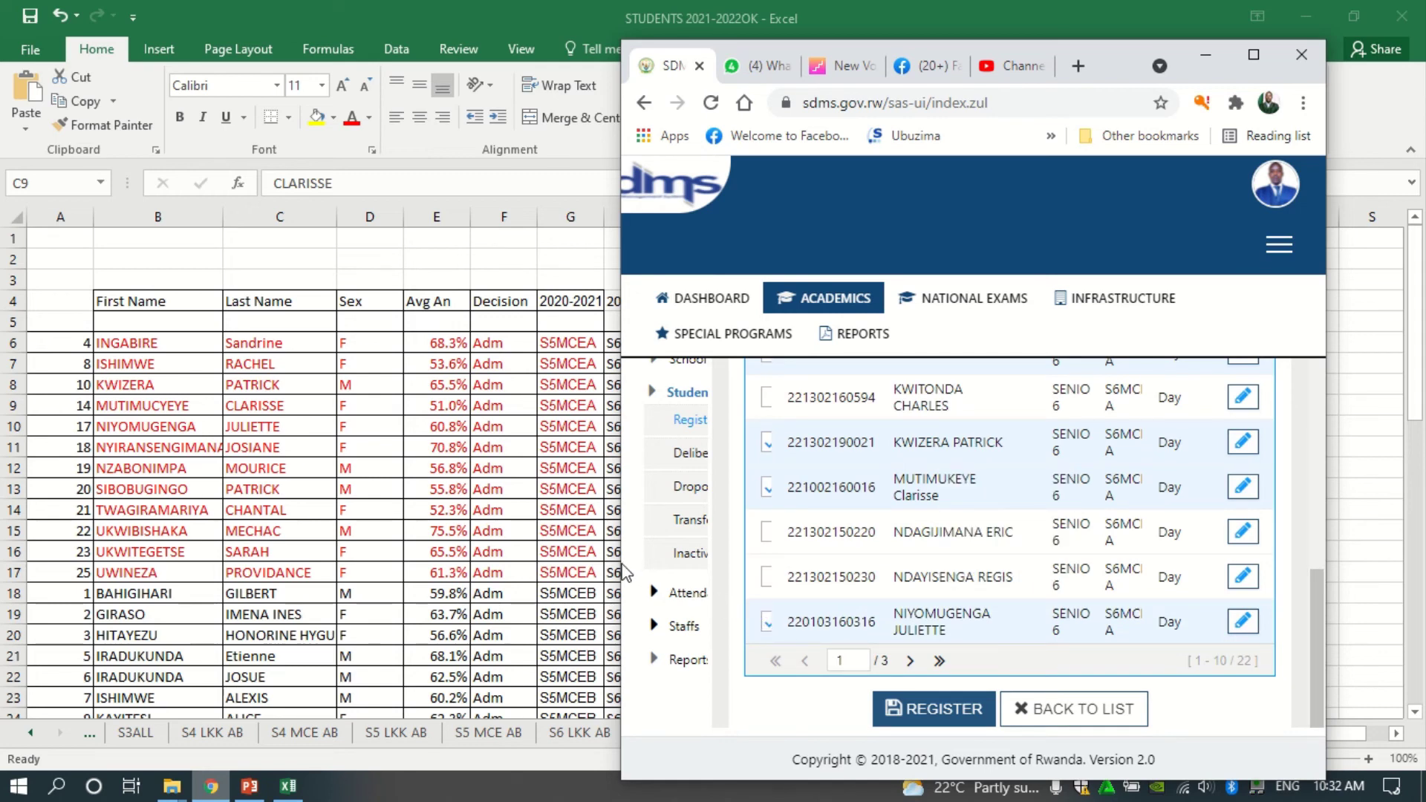
{"action": "left_click_drag", "start_coordinate": [622, 566], "coordinate": [495, 564]}
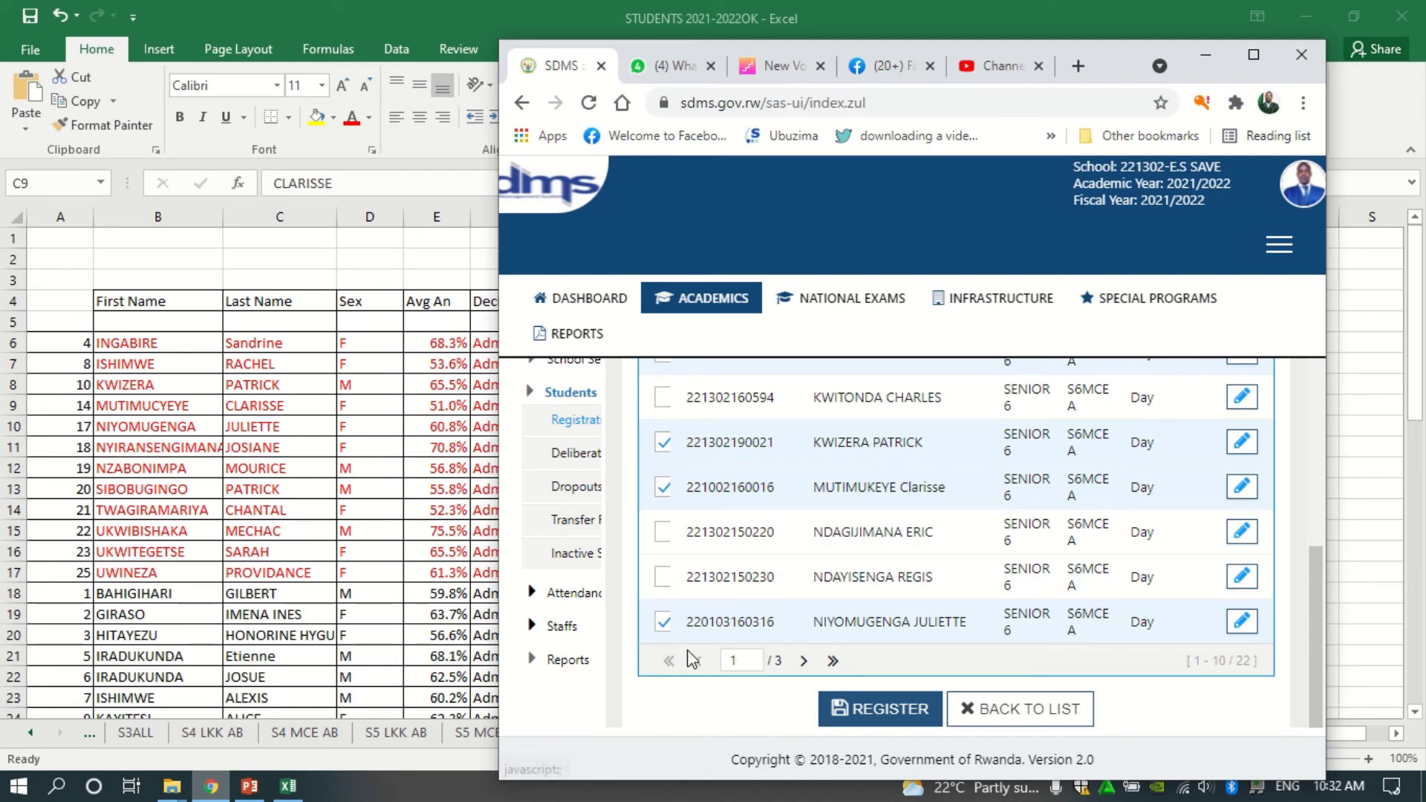
On page 2 of the registration list, tick the five consecutive students starting from the second row, matching the red names in Excel.
{"action": "left_click", "coordinate": [803, 660]}
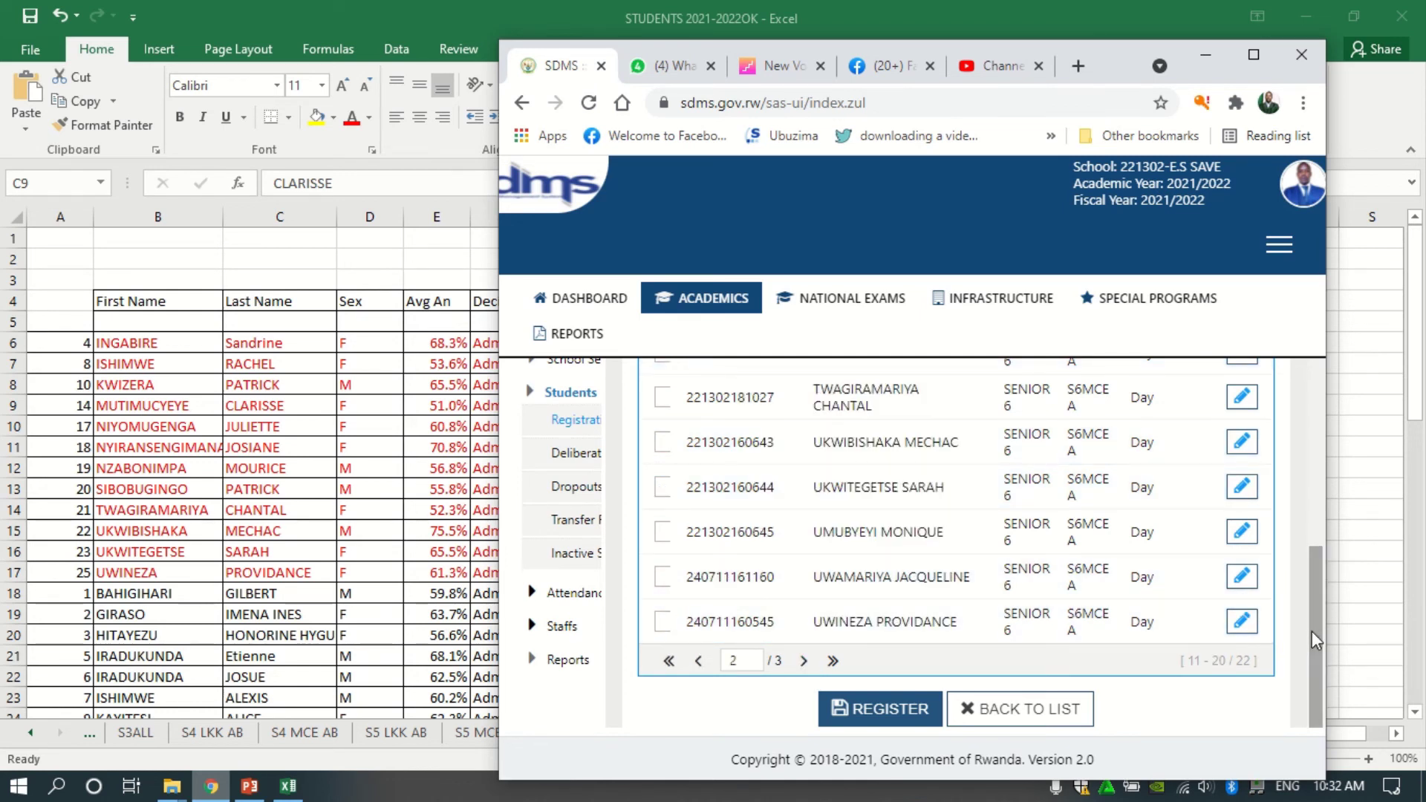
{"action": "left_click_drag", "start_coordinate": [1312, 630], "coordinate": [1304, 524]}
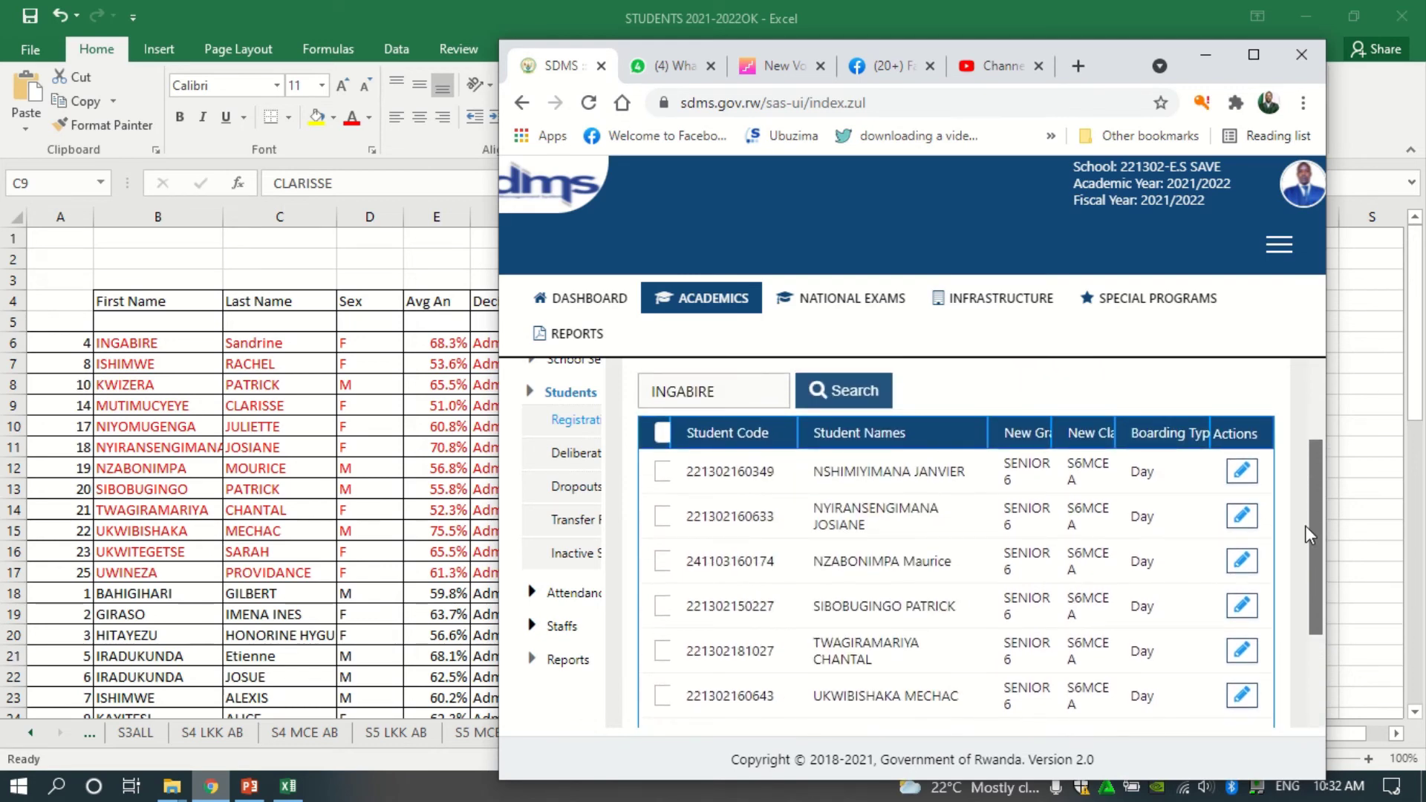
{"action": "left_click", "coordinate": [662, 518]}
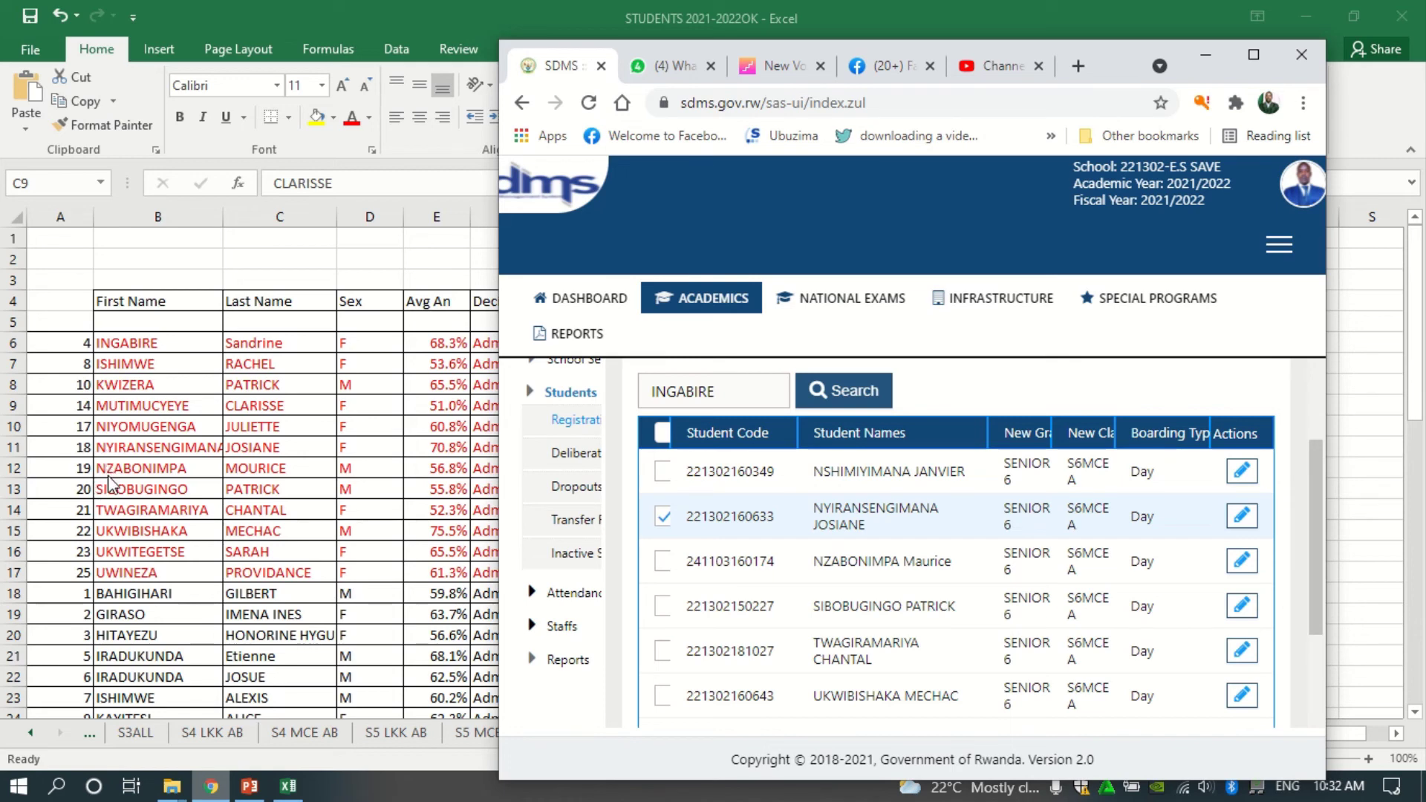
{"action": "left_click", "coordinate": [662, 561]}
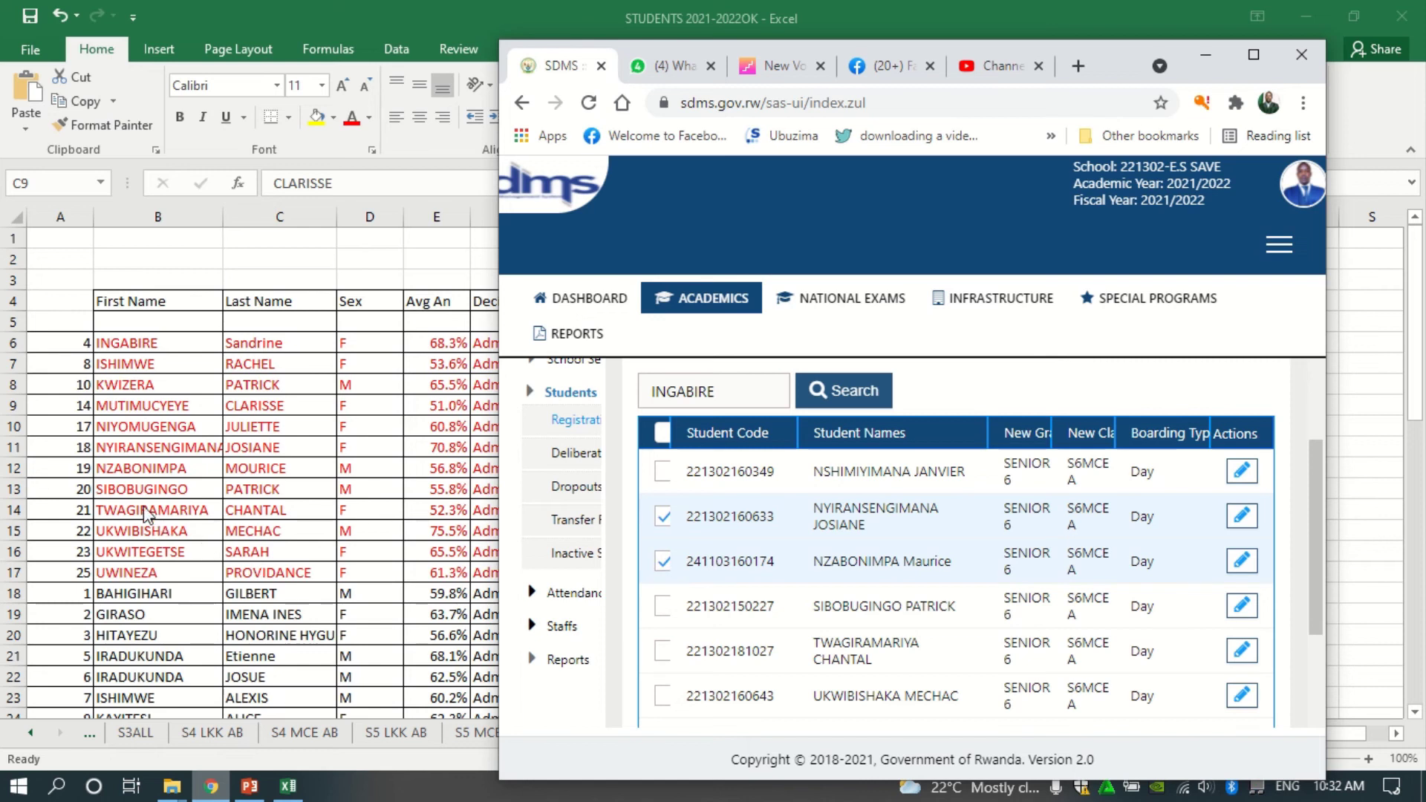
{"action": "left_click", "coordinate": [662, 607]}
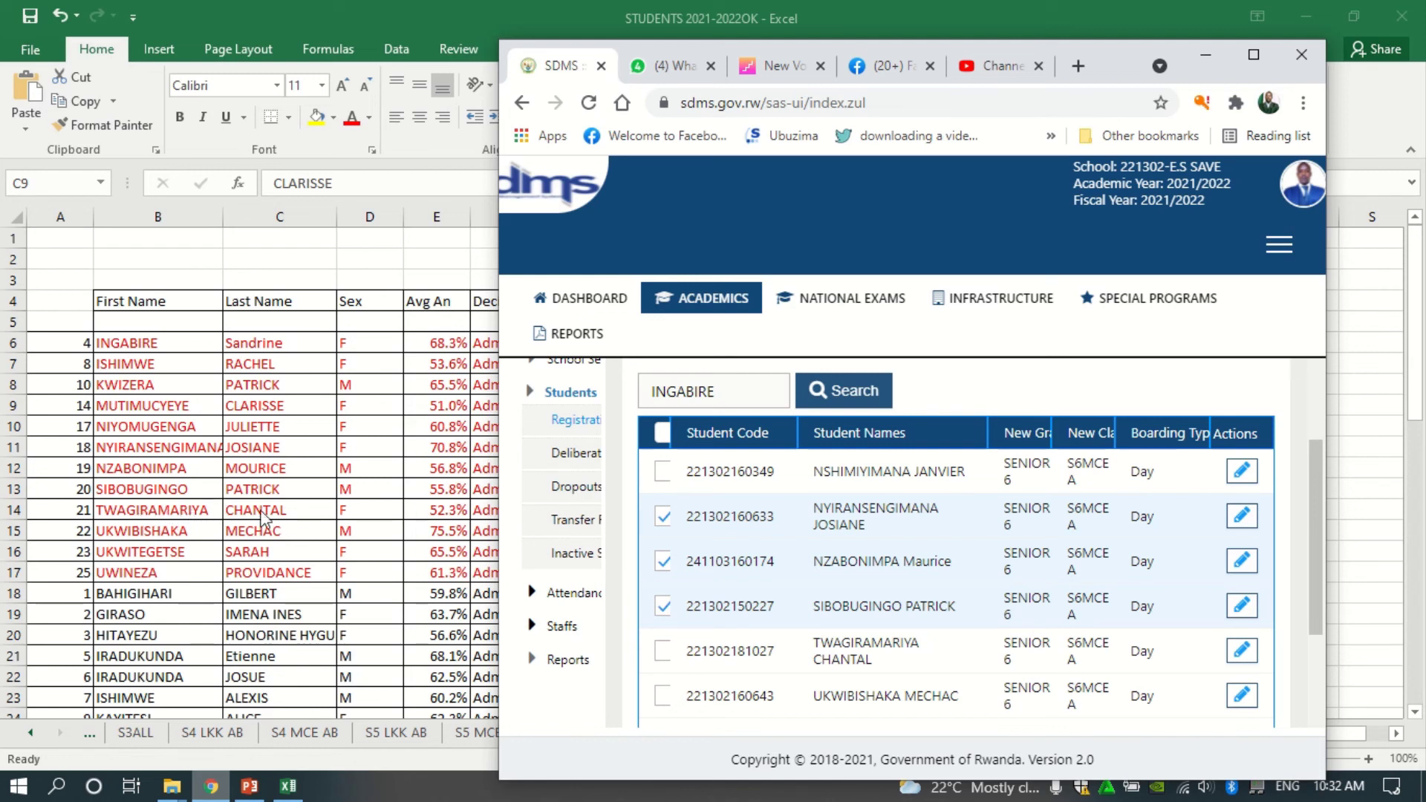
{"action": "left_click", "coordinate": [661, 654]}
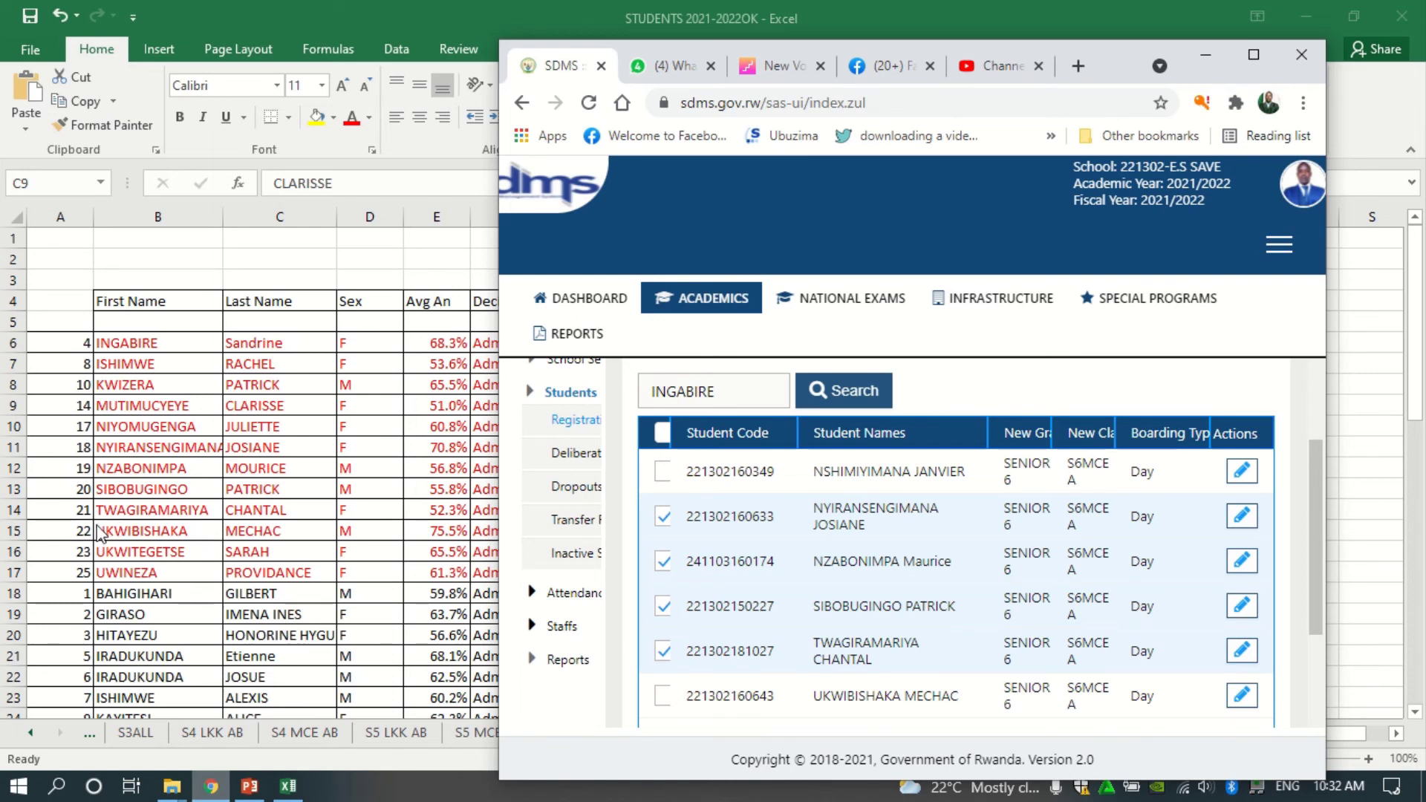
{"action": "left_click", "coordinate": [663, 696]}
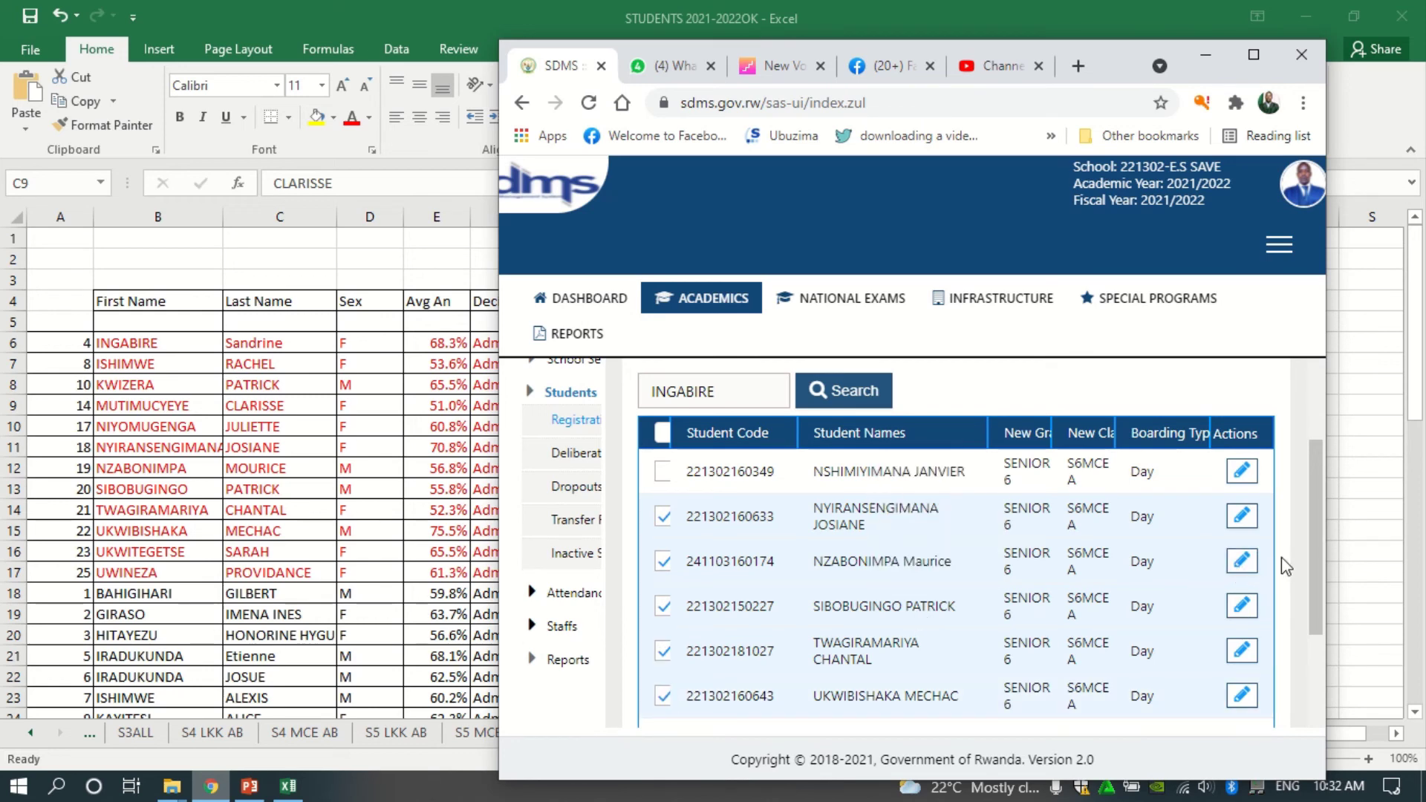
Tick the remaining two red-marked S5MCEA students on page 2, in the seventh and tenth rows.
{"action": "left_click_drag", "start_coordinate": [1313, 532], "coordinate": [1314, 595]}
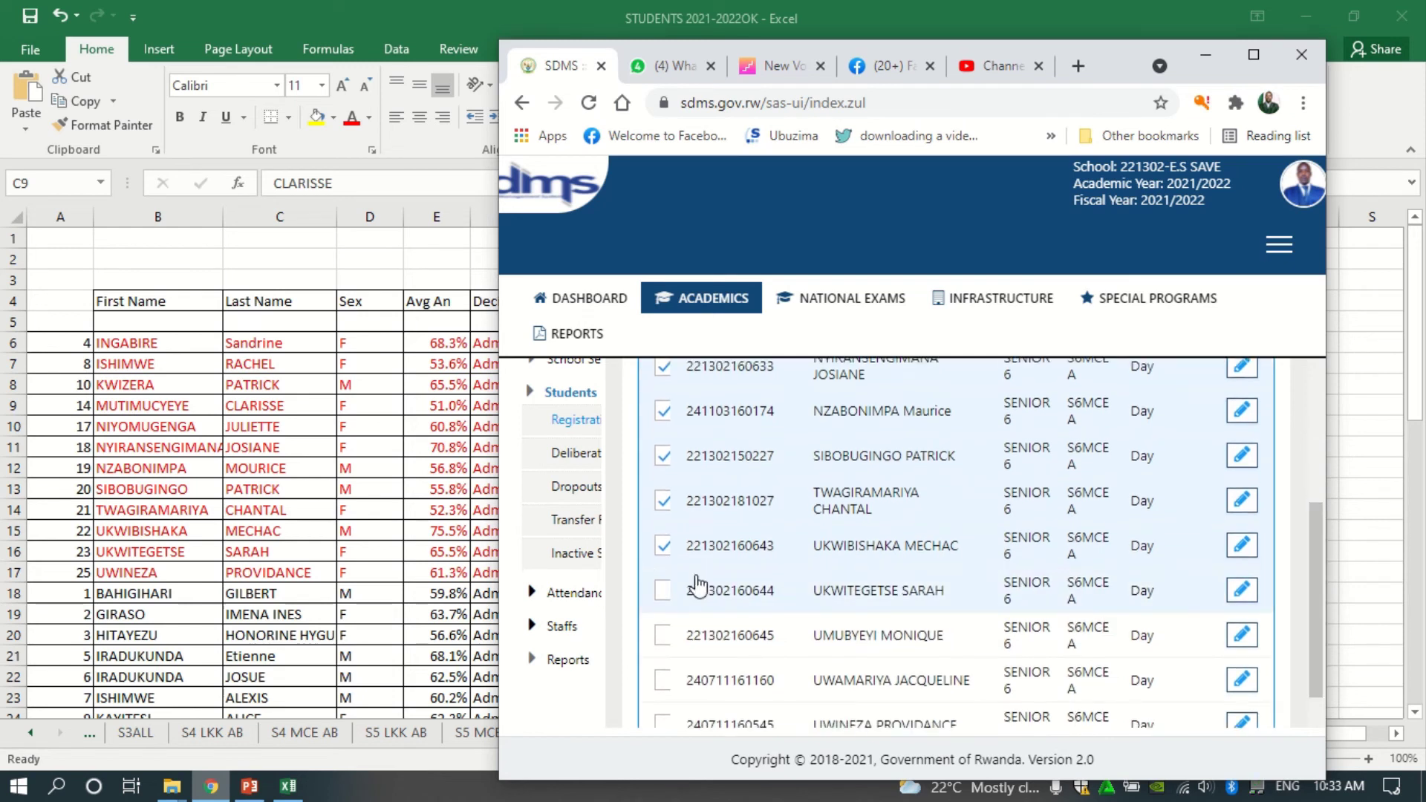
{"action": "left_click", "coordinate": [657, 594]}
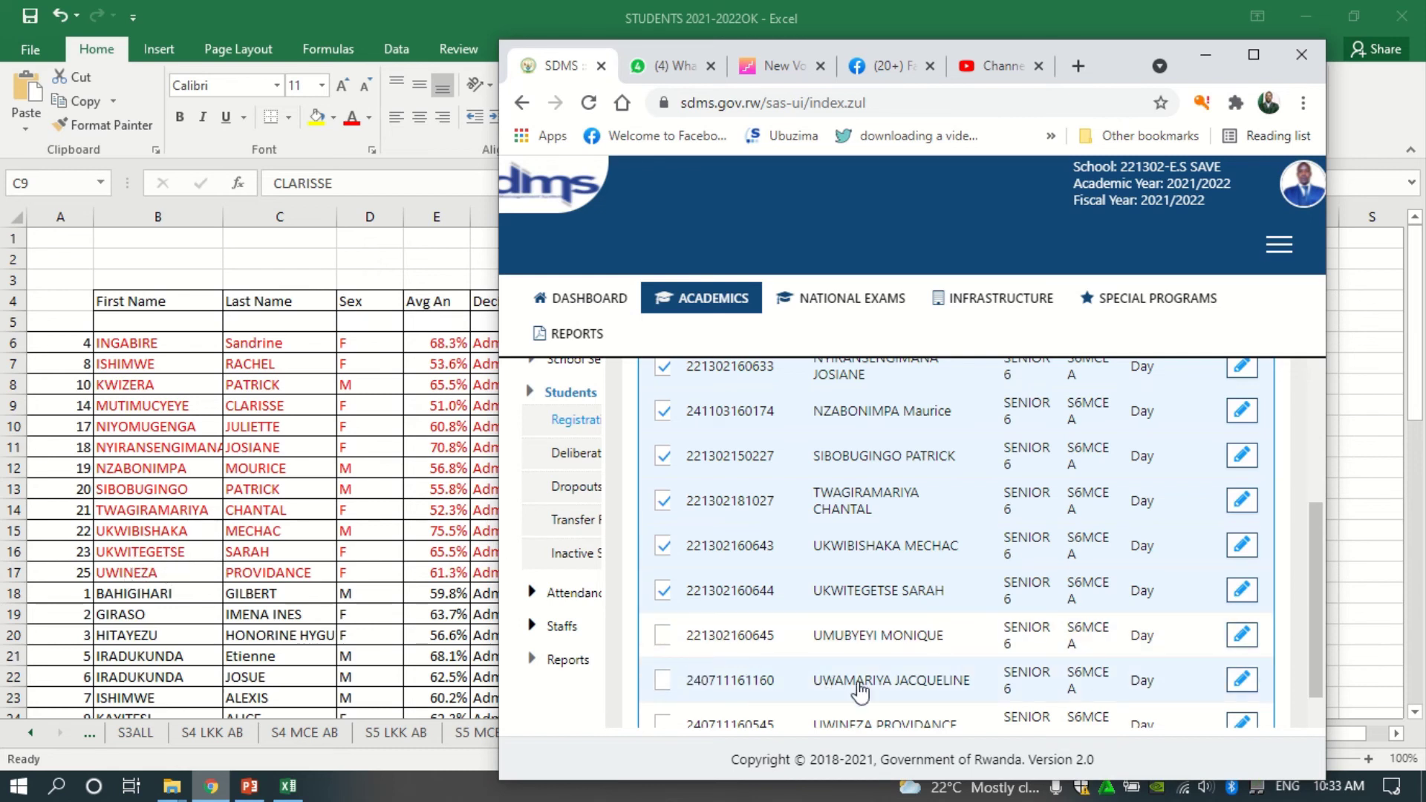
{"action": "left_click", "coordinate": [663, 724]}
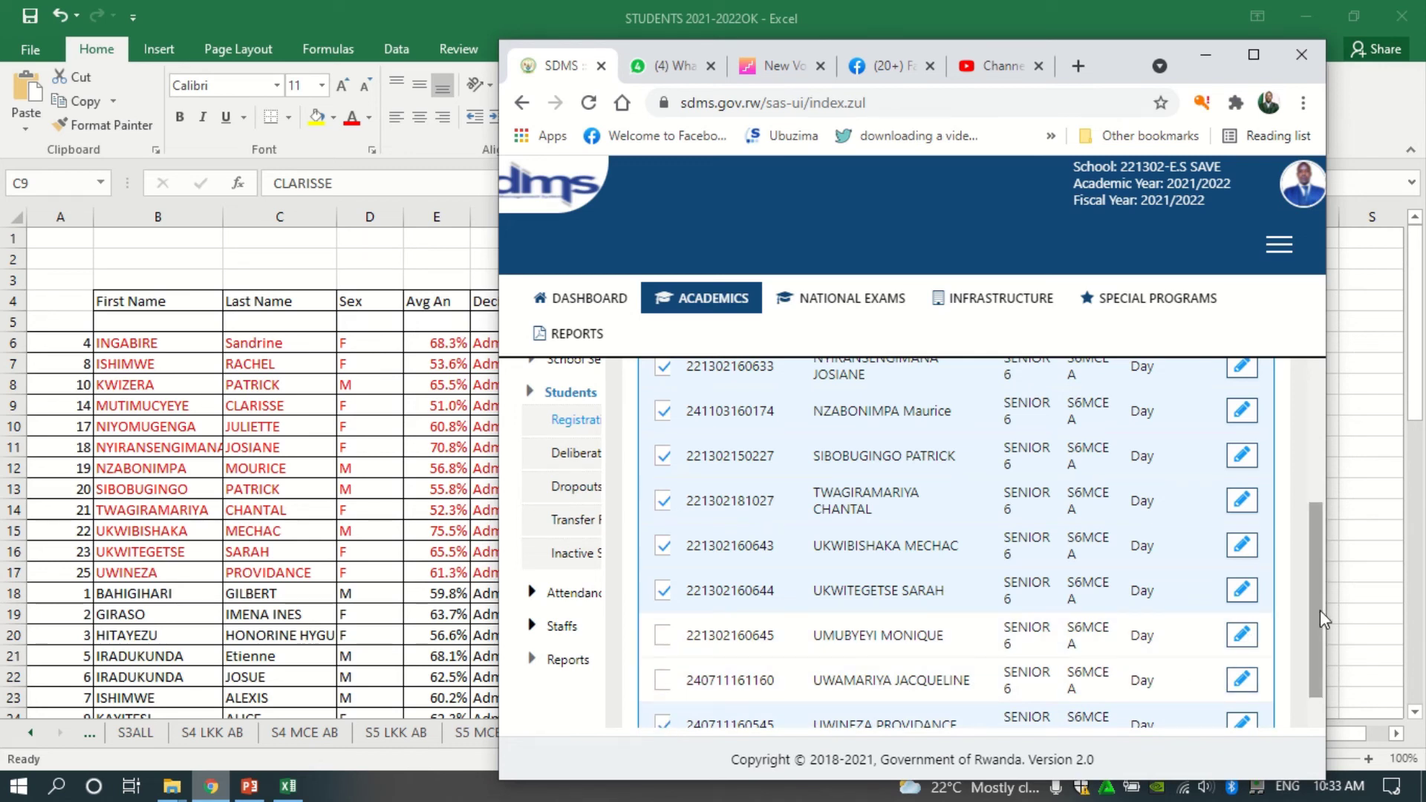
{"action": "left_click_drag", "start_coordinate": [1314, 617], "coordinate": [1315, 648]}
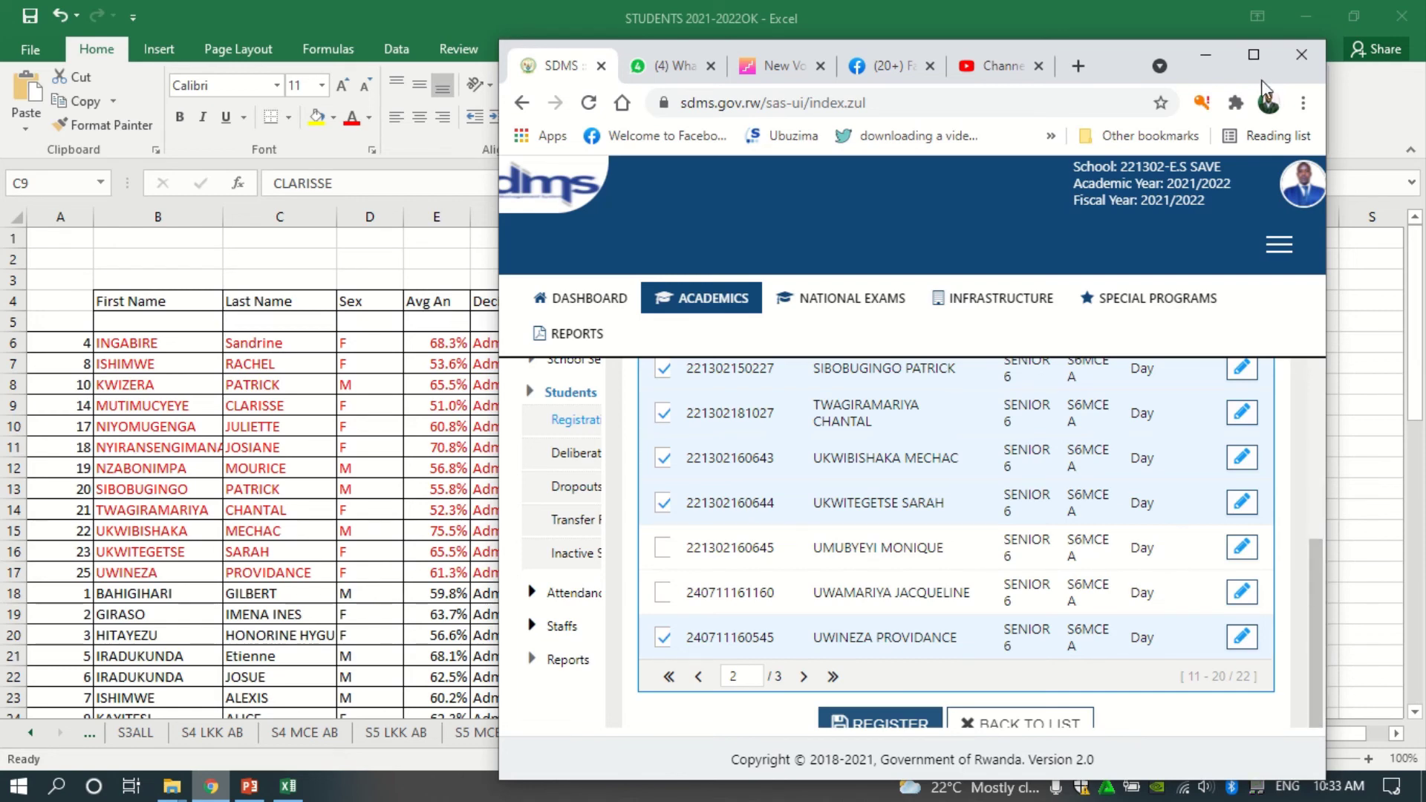
Maximize the SDMS window and try to register the ticked students in S6MCE A, confirming and resubmitting the request.
{"action": "left_click", "coordinate": [1252, 57]}
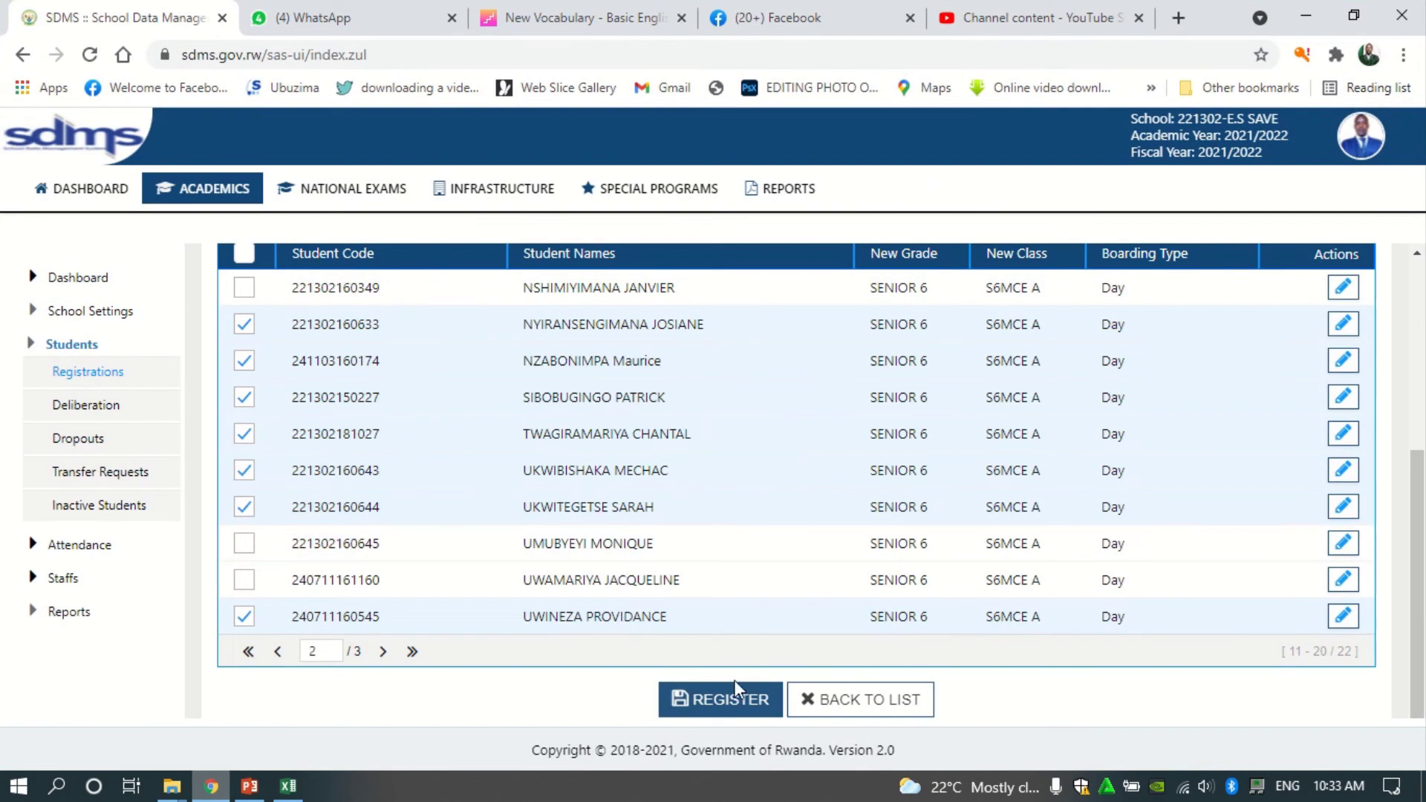
{"action": "left_click", "coordinate": [731, 702]}
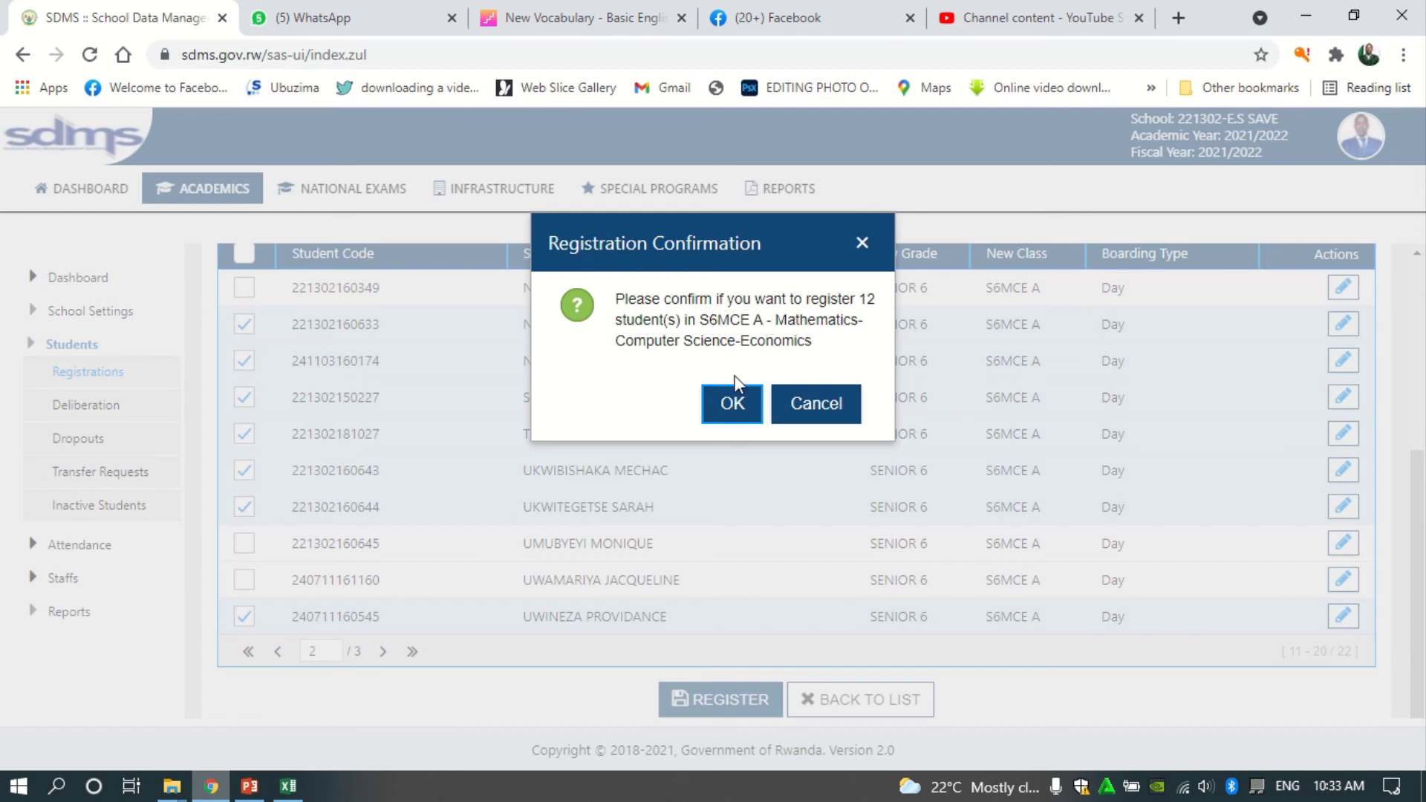
{"action": "left_click", "coordinate": [729, 416]}
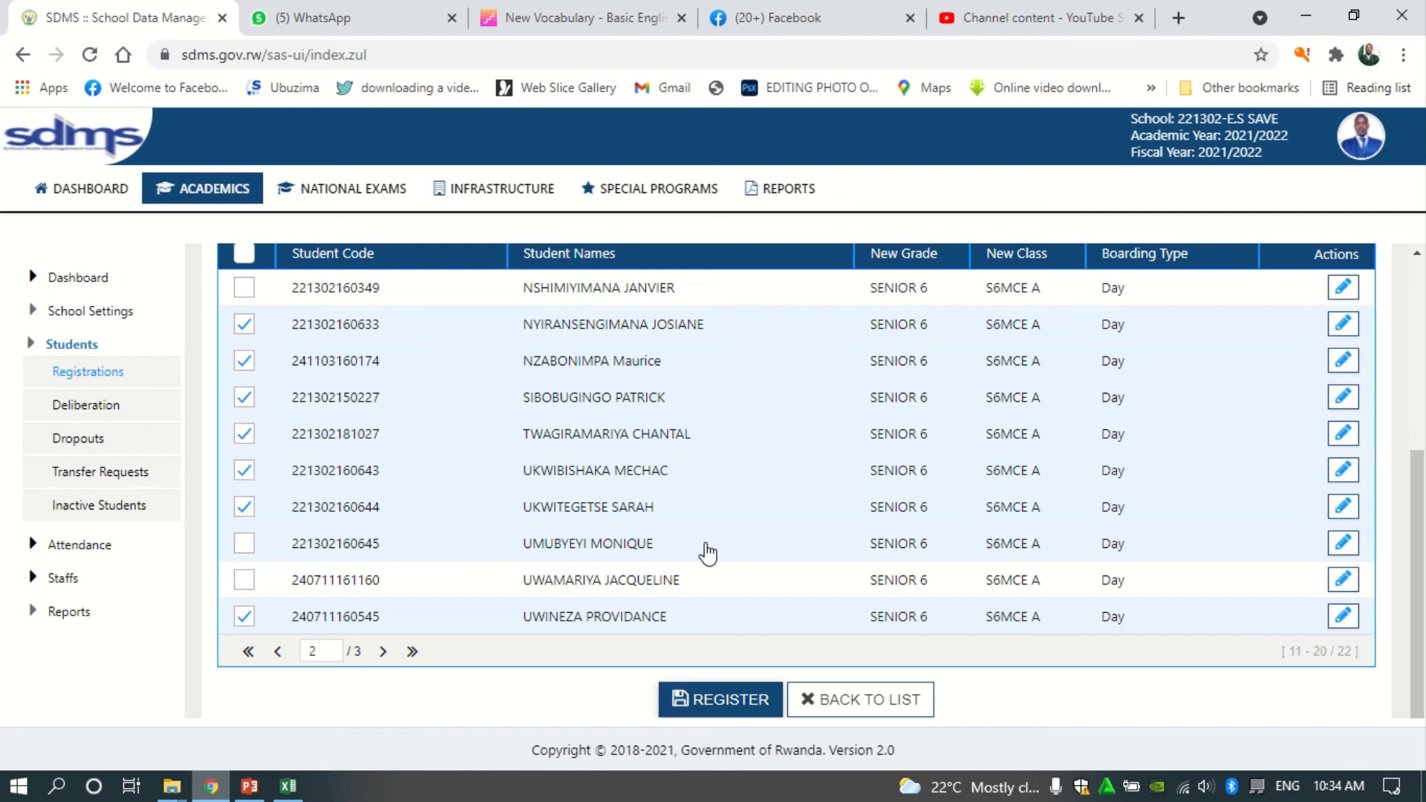
{"action": "left_click", "coordinate": [724, 702]}
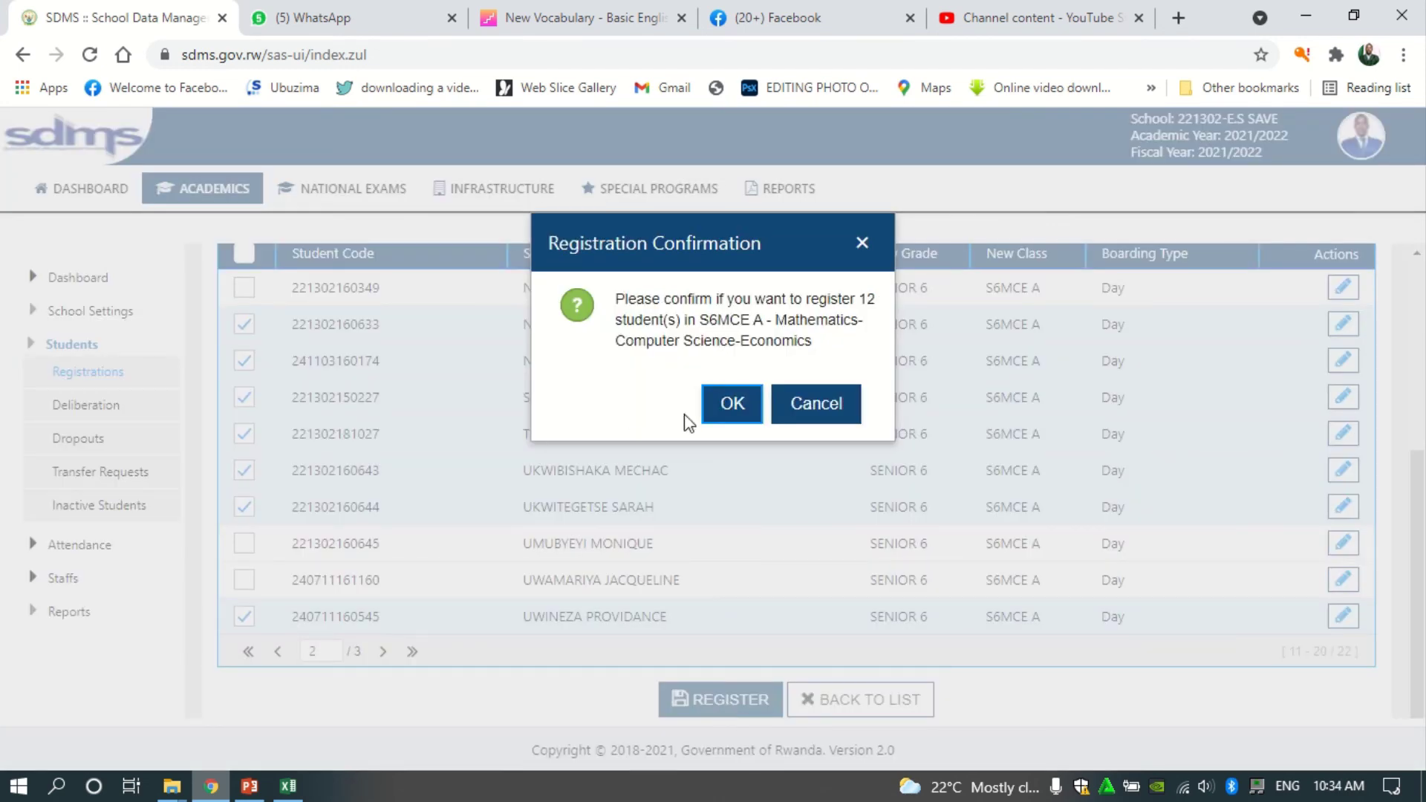
{"action": "left_click", "coordinate": [724, 408]}
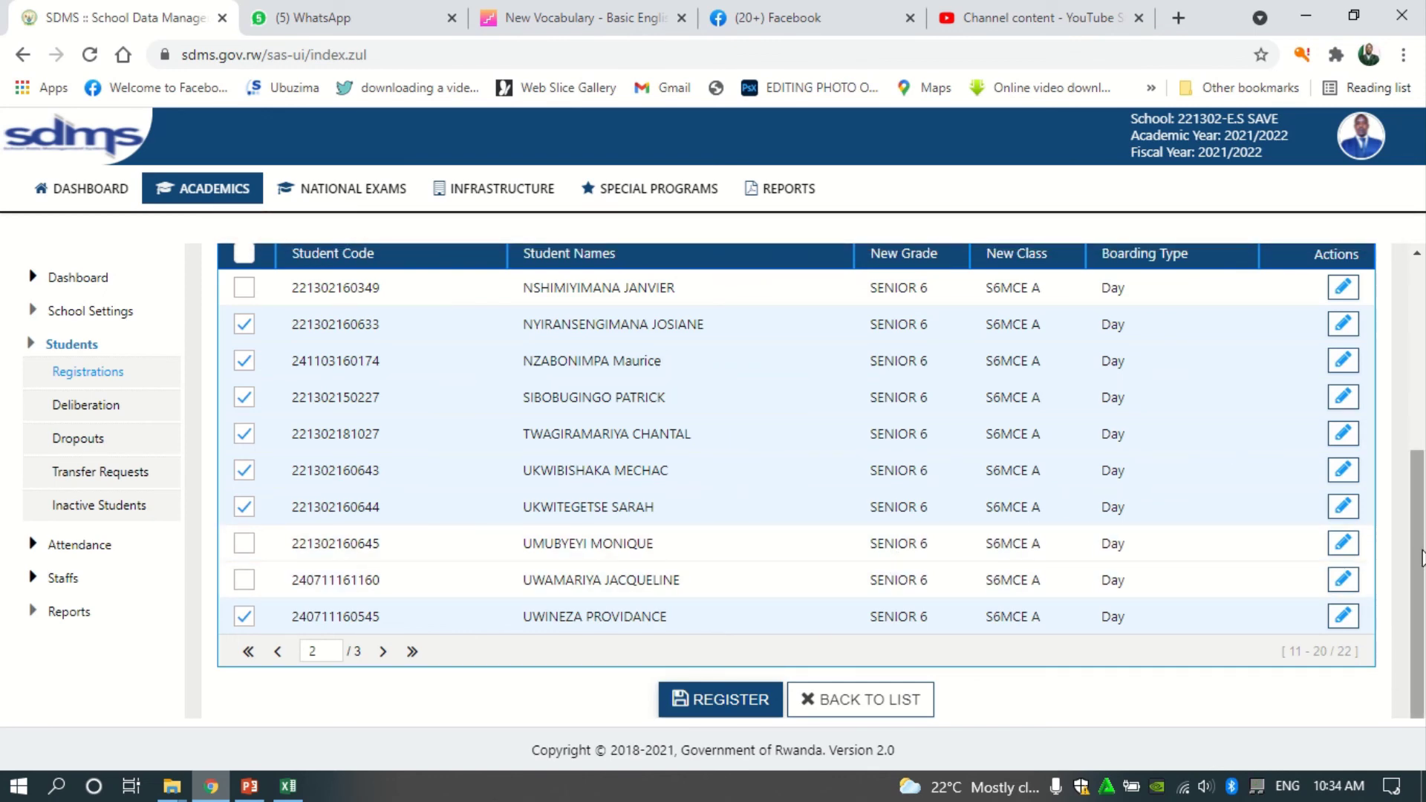
{"action": "left_click_drag", "start_coordinate": [1421, 557], "coordinate": [1404, 694]}
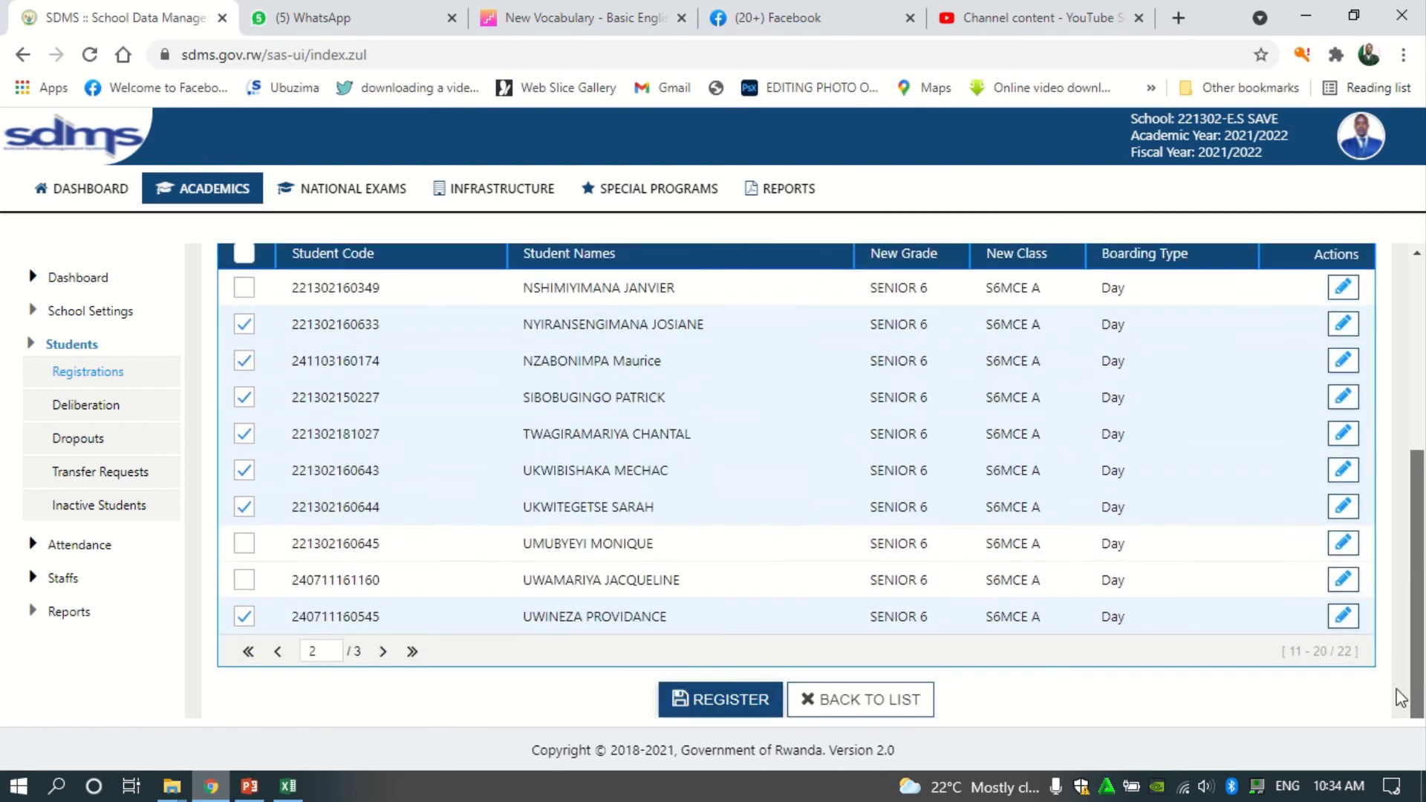
{"action": "left_click", "coordinate": [715, 702]}
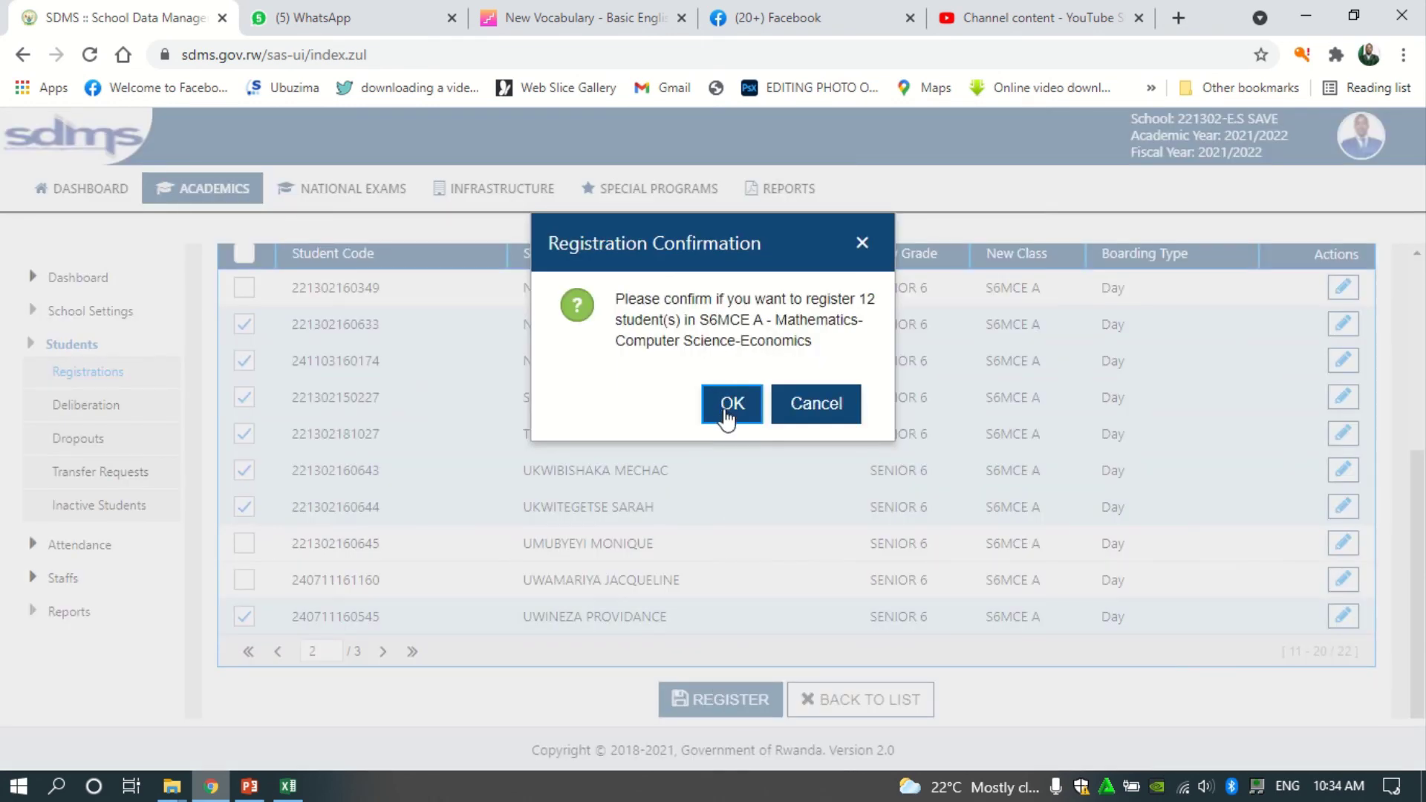
{"action": "left_click", "coordinate": [728, 416]}
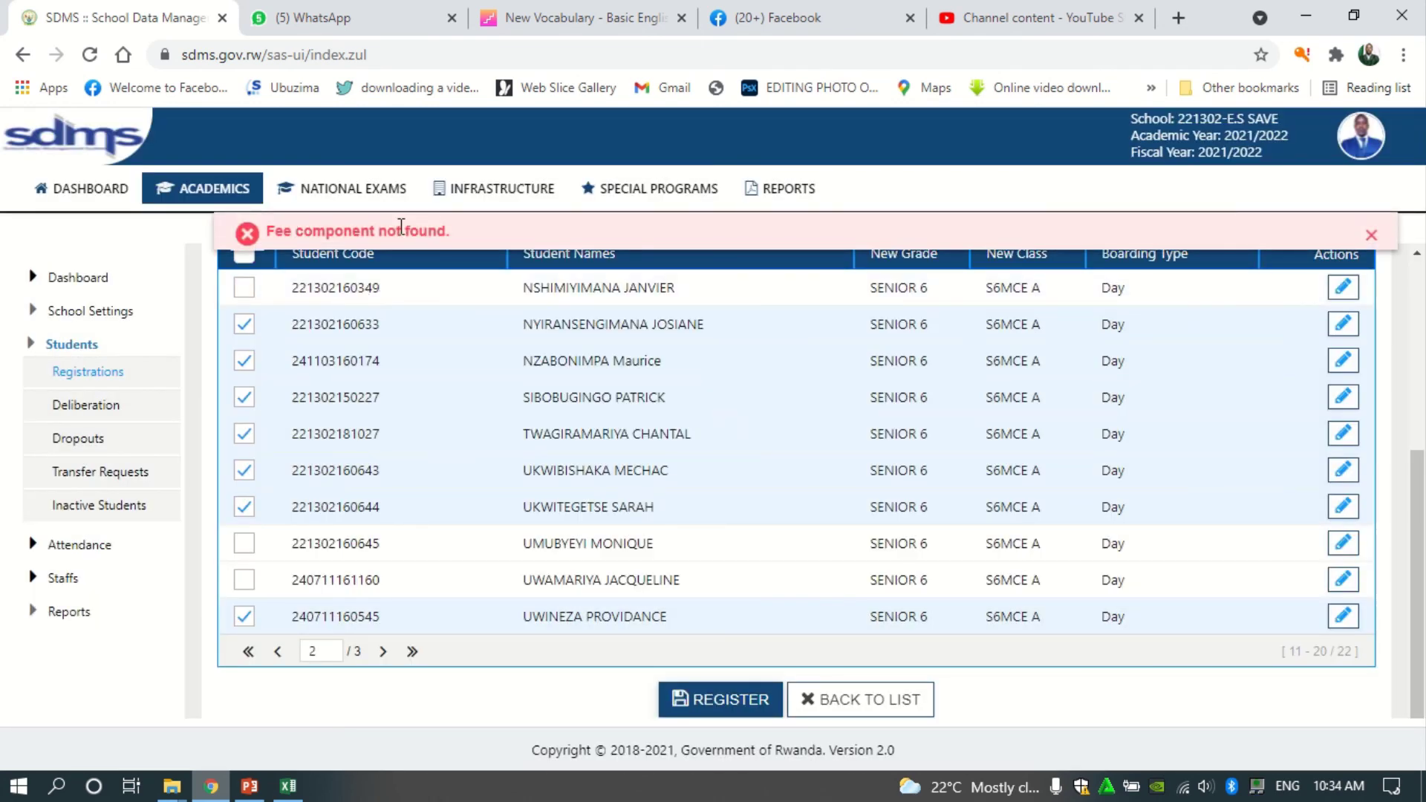
Examine the registration error message and open the SDMS dashboard.
{"action": "left_click_drag", "start_coordinate": [454, 237], "coordinate": [231, 245]}
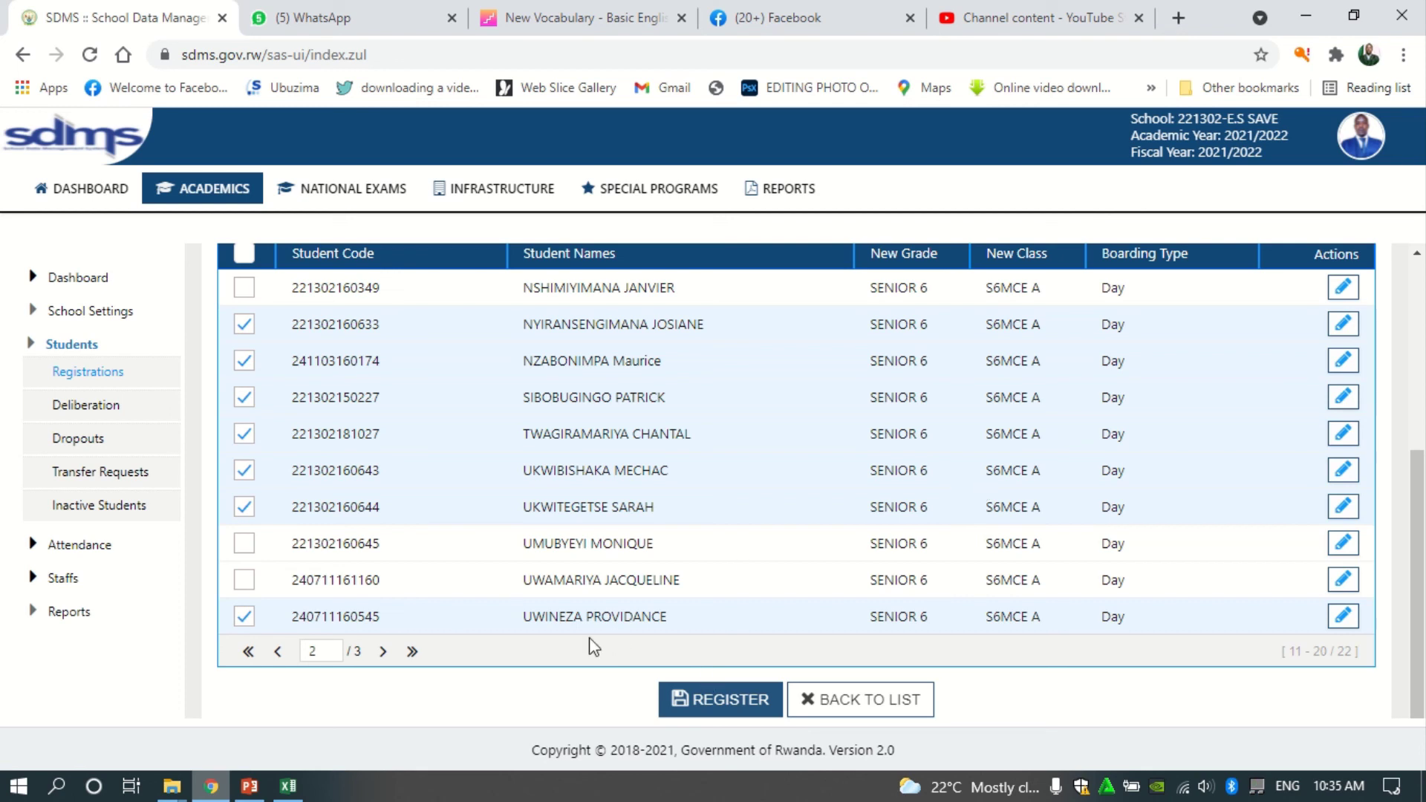
{"action": "left_click", "coordinate": [82, 194]}
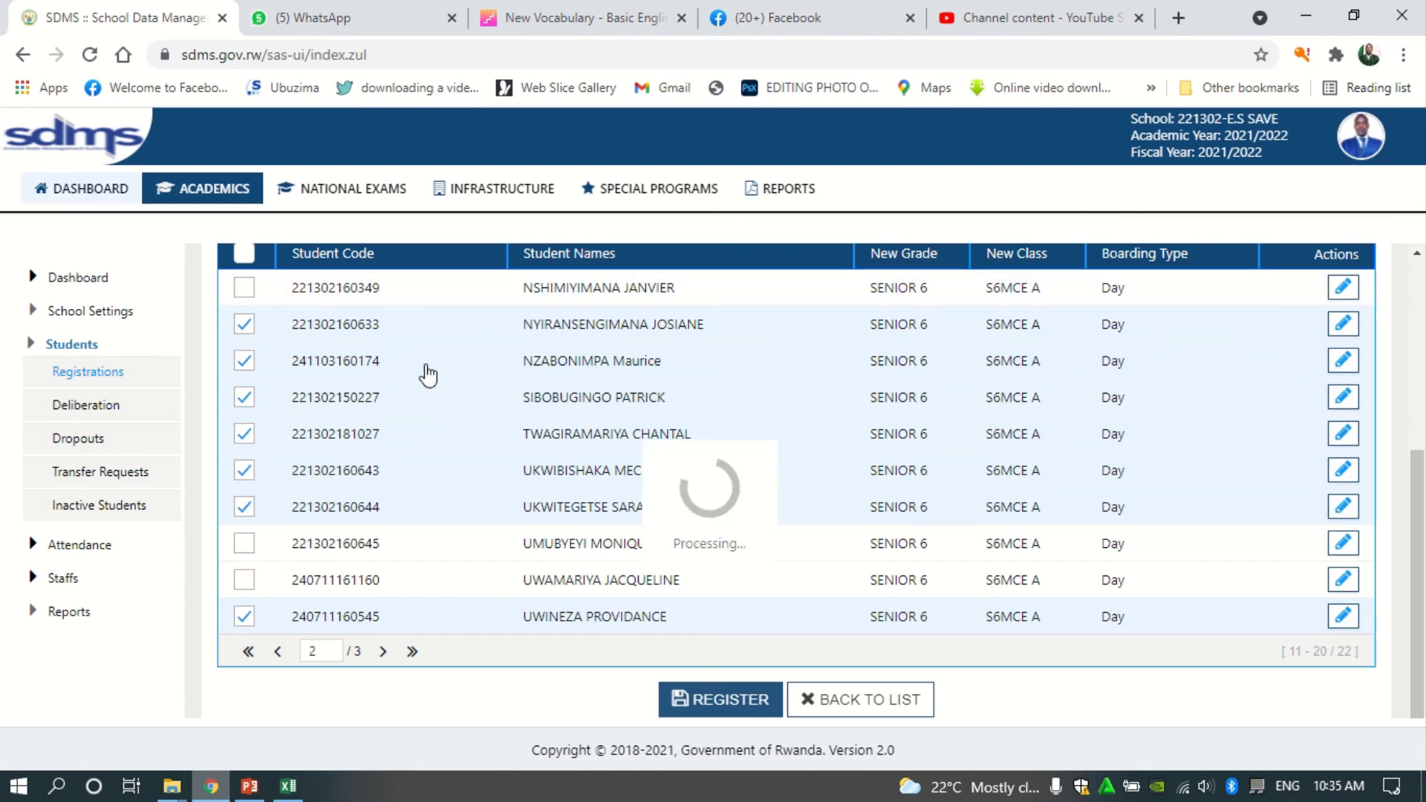